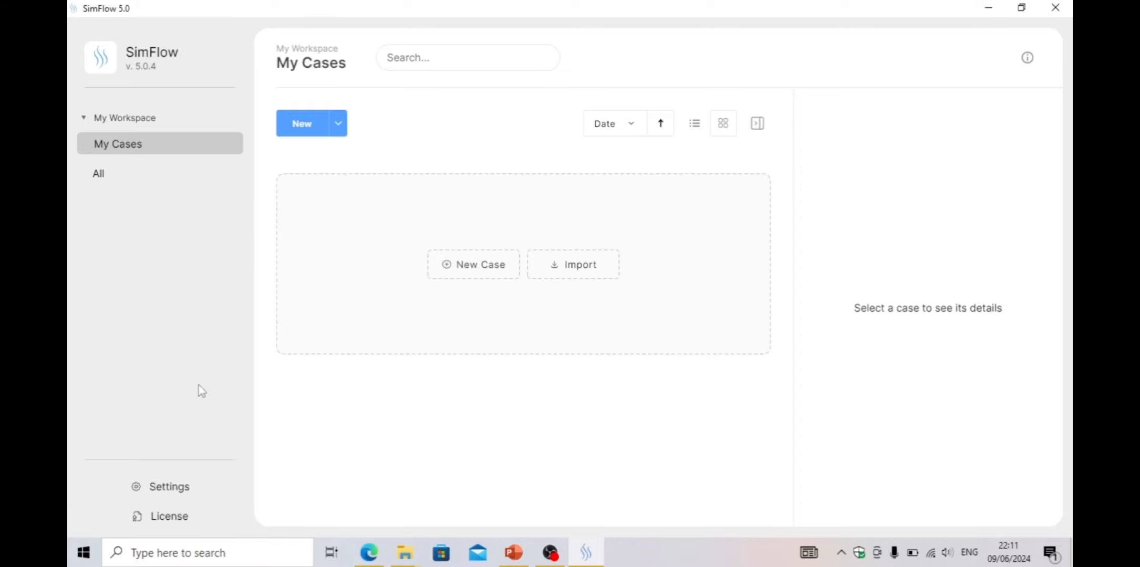
Browse the workspace settings, folder visibility and license information, then return to My Cases
{"action": "left_click", "coordinate": [153, 120]}
{"action": "left_click", "coordinate": [153, 120]}
{"action": "left_click", "coordinate": [169, 486]}
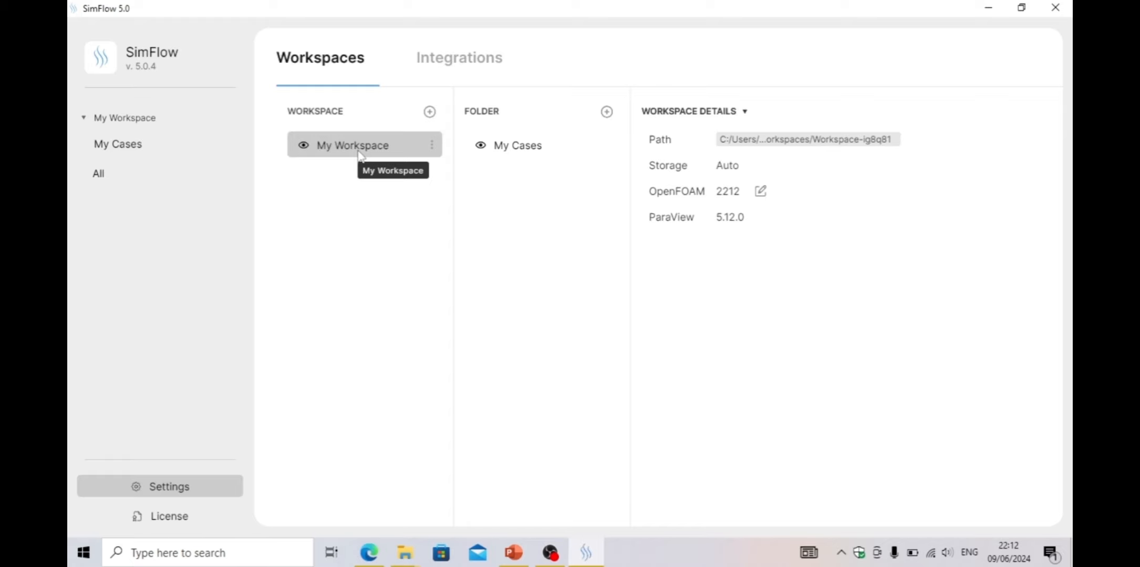
{"action": "left_click", "coordinate": [484, 147]}
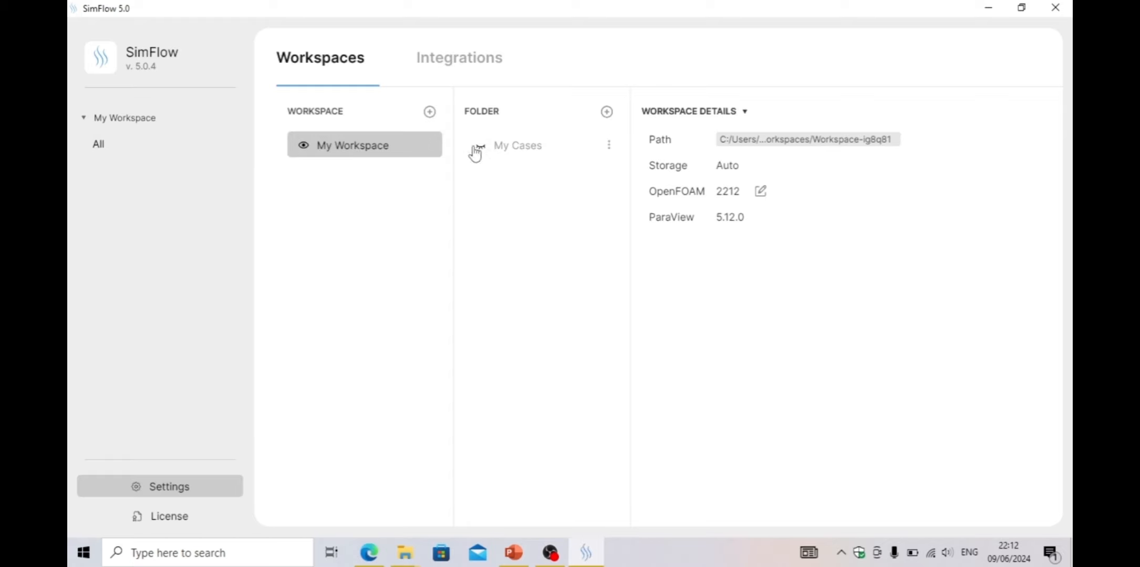
{"action": "left_click", "coordinate": [478, 149]}
{"action": "left_click", "coordinate": [133, 149]}
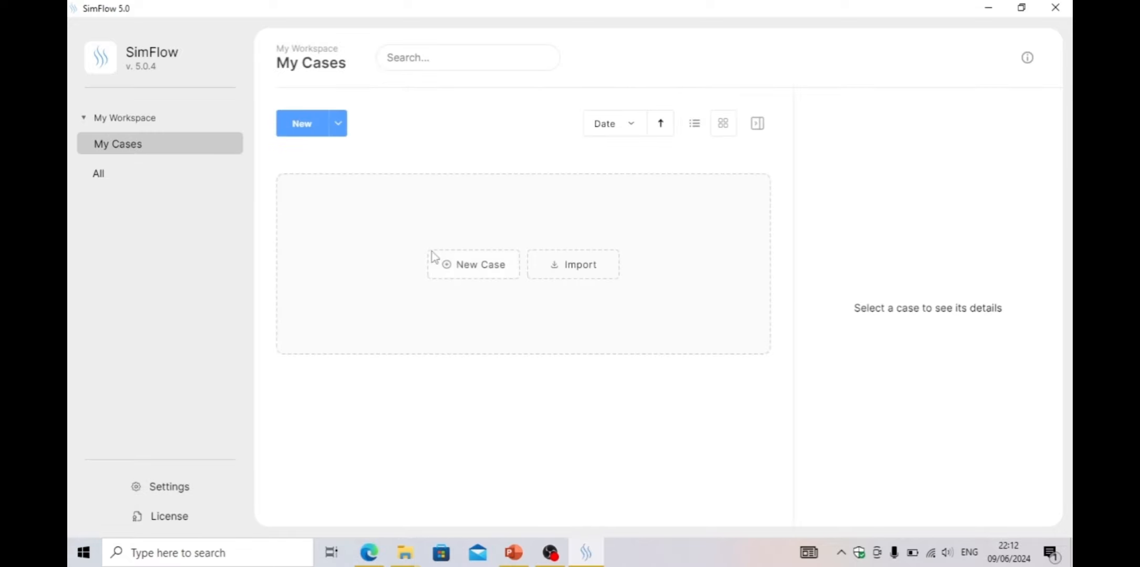
{"action": "left_click", "coordinate": [183, 490]}
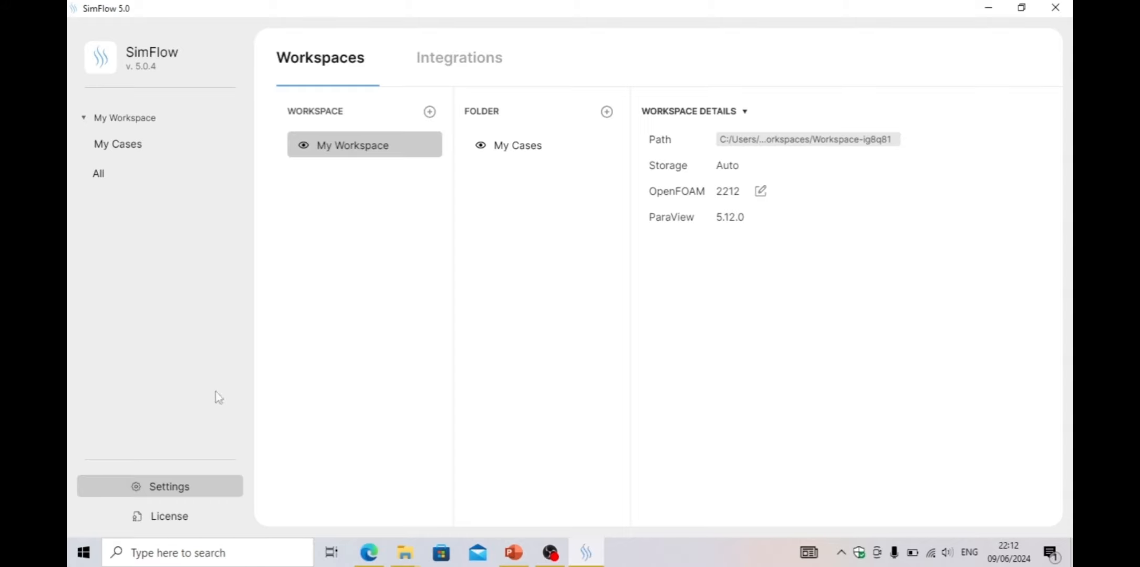
{"action": "left_click", "coordinate": [181, 518]}
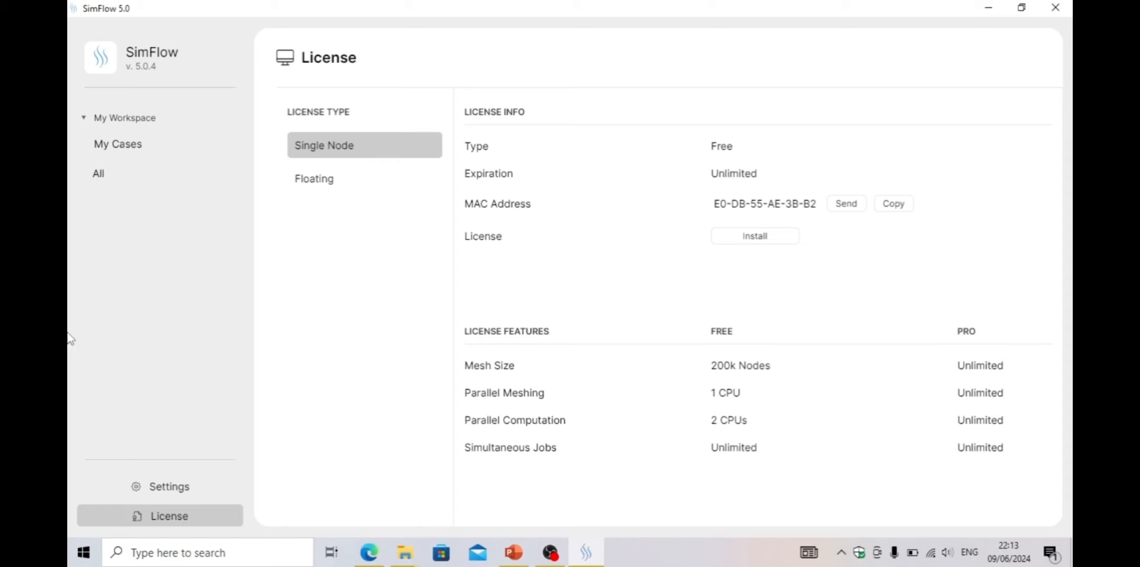
{"action": "left_click", "coordinate": [120, 150]}
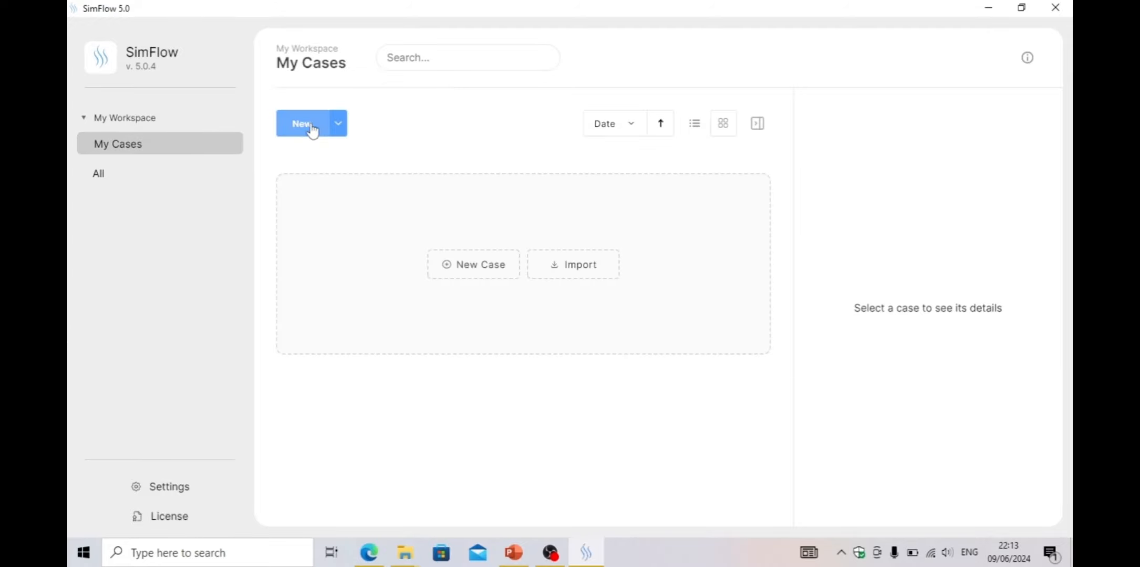
Create a new case named RectDuct
{"action": "left_click", "coordinate": [312, 126]}
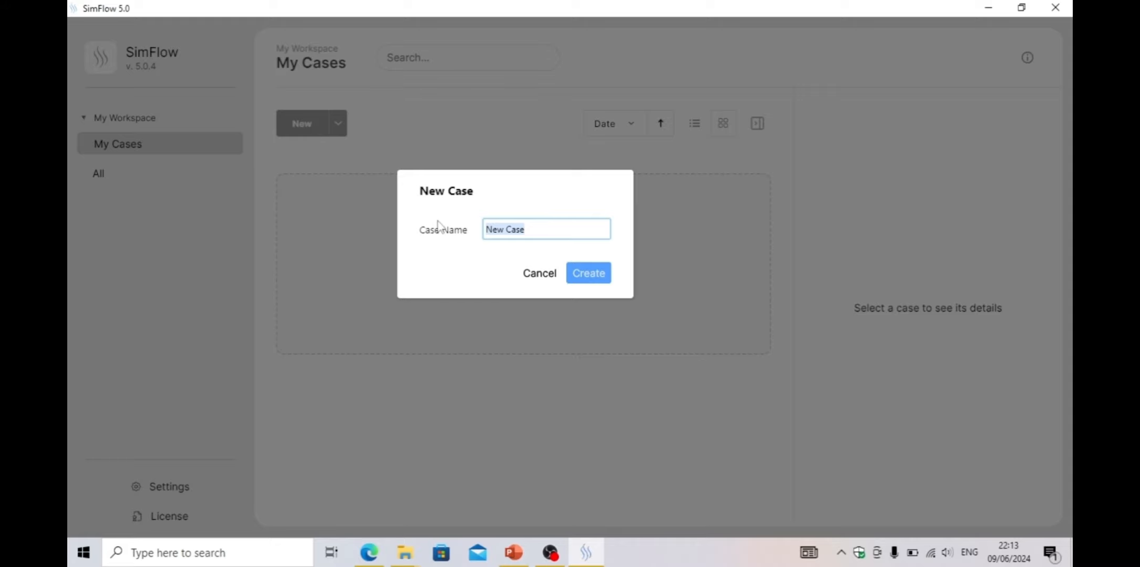
{"action": "type", "text": "RectDuct"}
{"action": "left_click", "coordinate": [601, 277]}
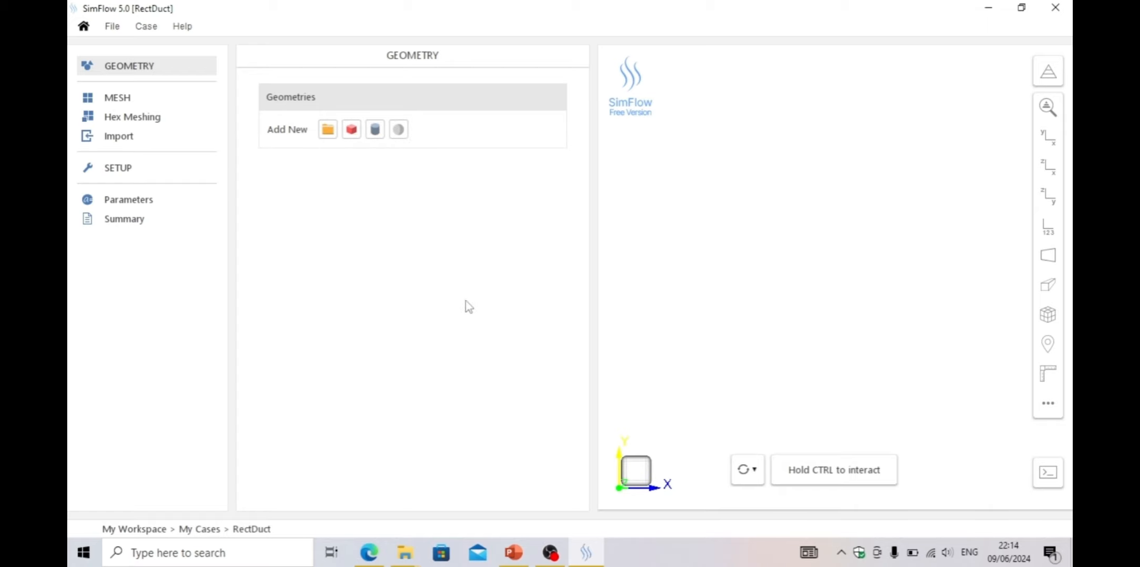
Import the Box_1.step geometry file from the SimFlow-Workspaces folder
{"action": "left_click", "coordinate": [327, 131]}
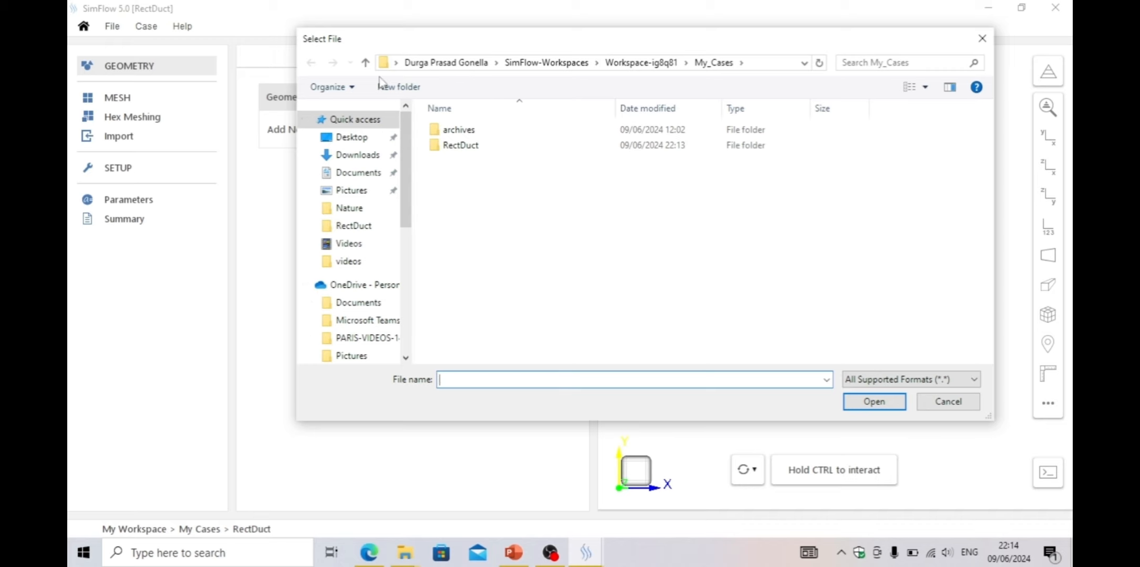
{"action": "left_click", "coordinate": [365, 62]}
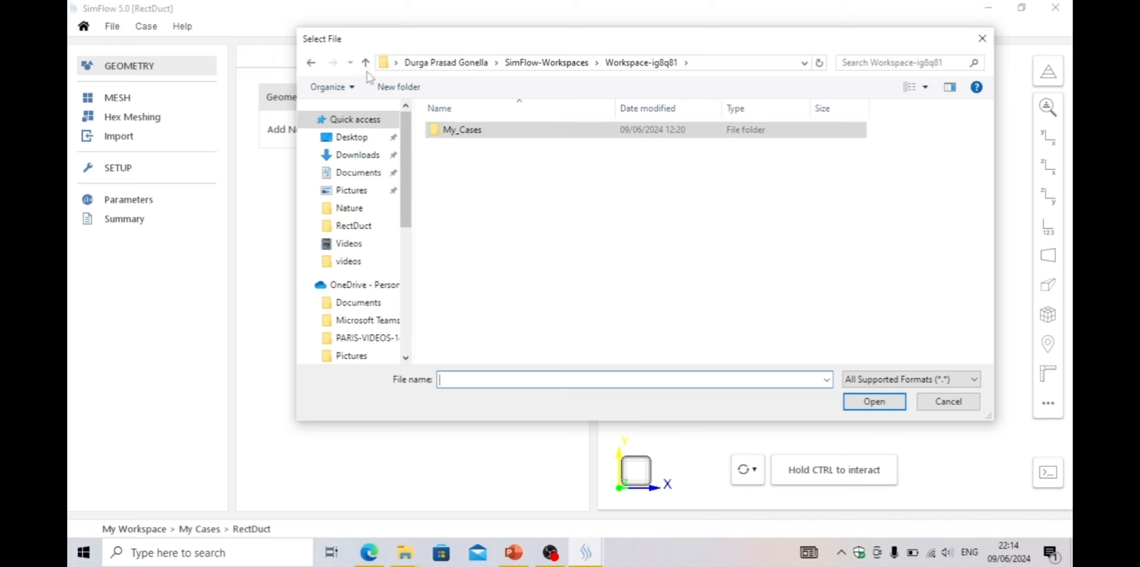
{"action": "left_click", "coordinate": [365, 63]}
{"action": "left_click", "coordinate": [451, 147]}
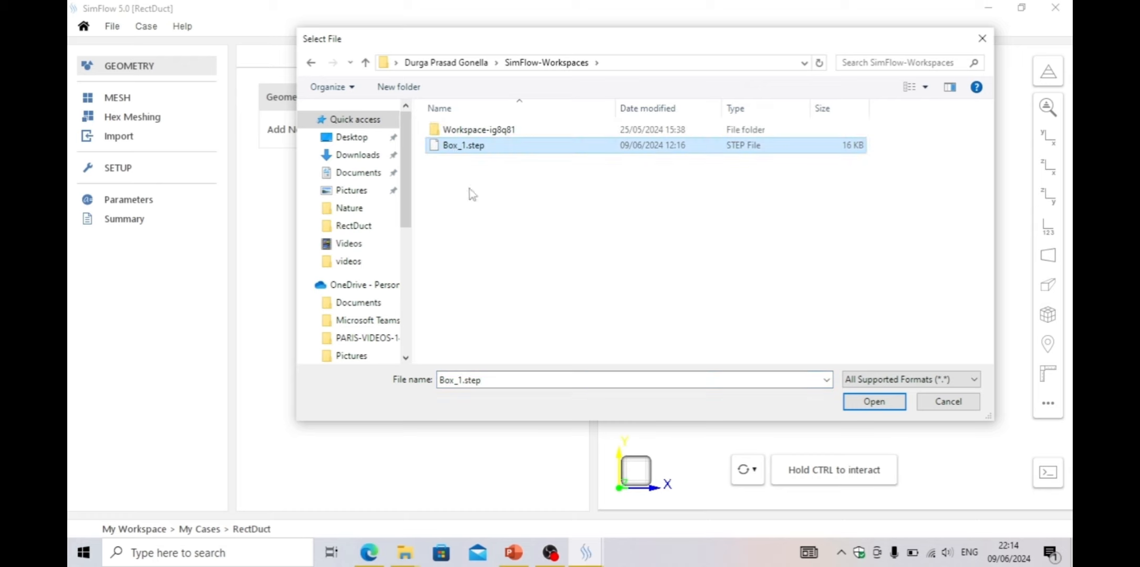
{"action": "left_click", "coordinate": [871, 403]}
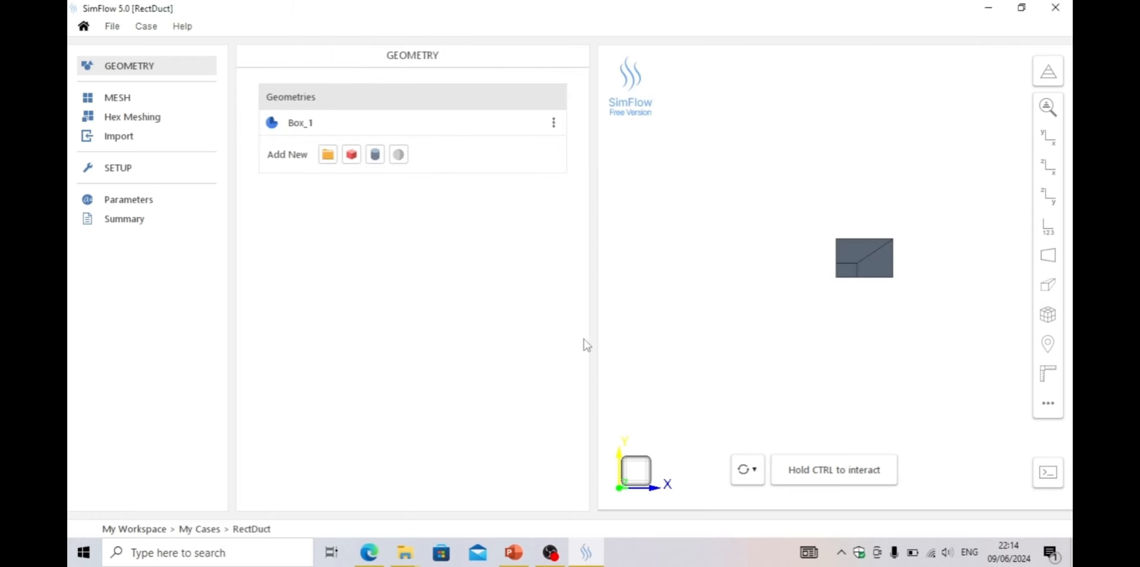
Select the duct's near end face and make it a separate face group
{"action": "left_click_drag", "start_coordinate": [834, 361], "coordinate": [803, 330]}
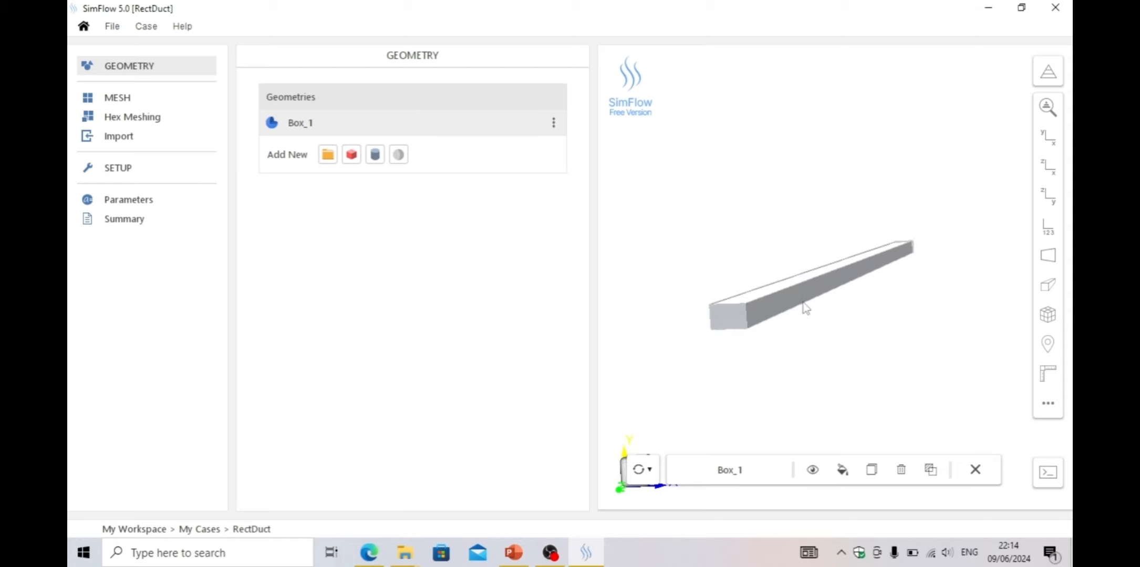
{"action": "scroll", "coordinate": [793, 251], "scroll_direction": "up", "scroll_amount": 3}
{"action": "left_click_drag", "start_coordinate": [789, 251], "coordinate": [789, 252]}
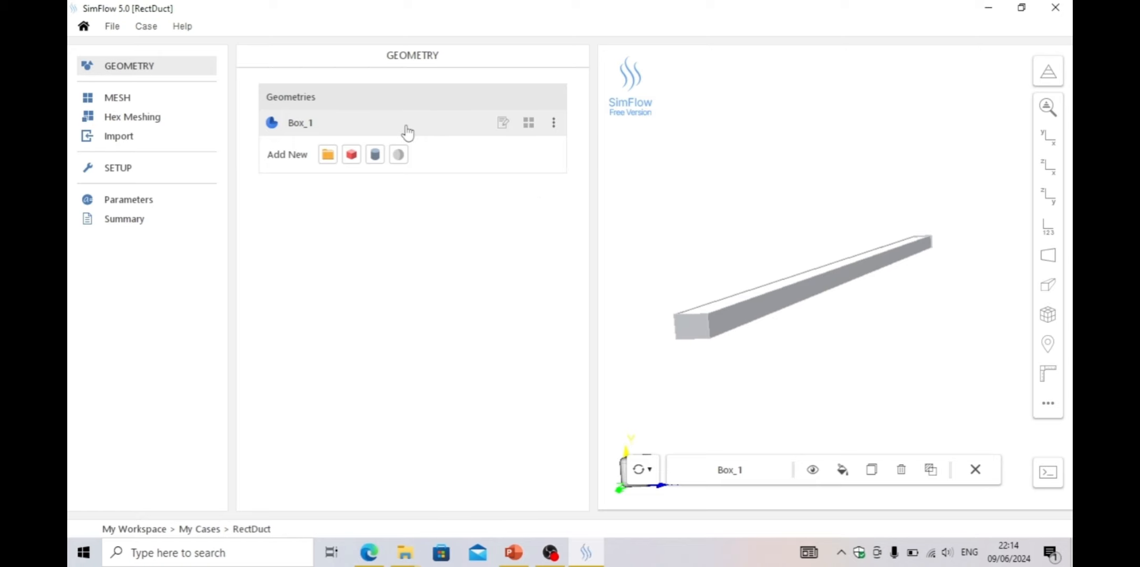
{"action": "left_click", "coordinate": [528, 124]}
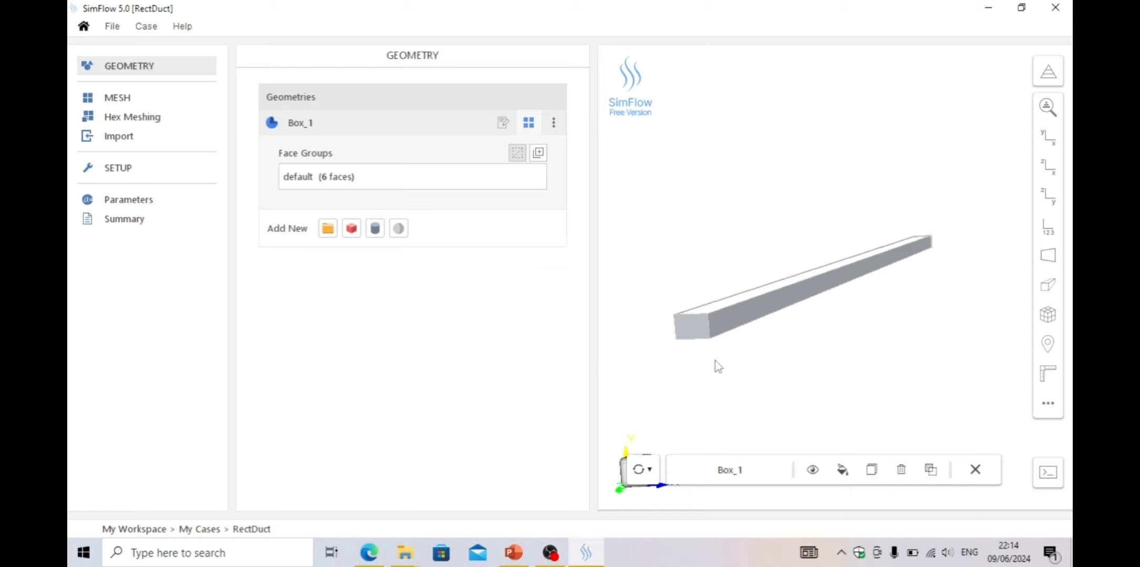
{"action": "left_click", "coordinate": [691, 333], "text": "ctrl"}
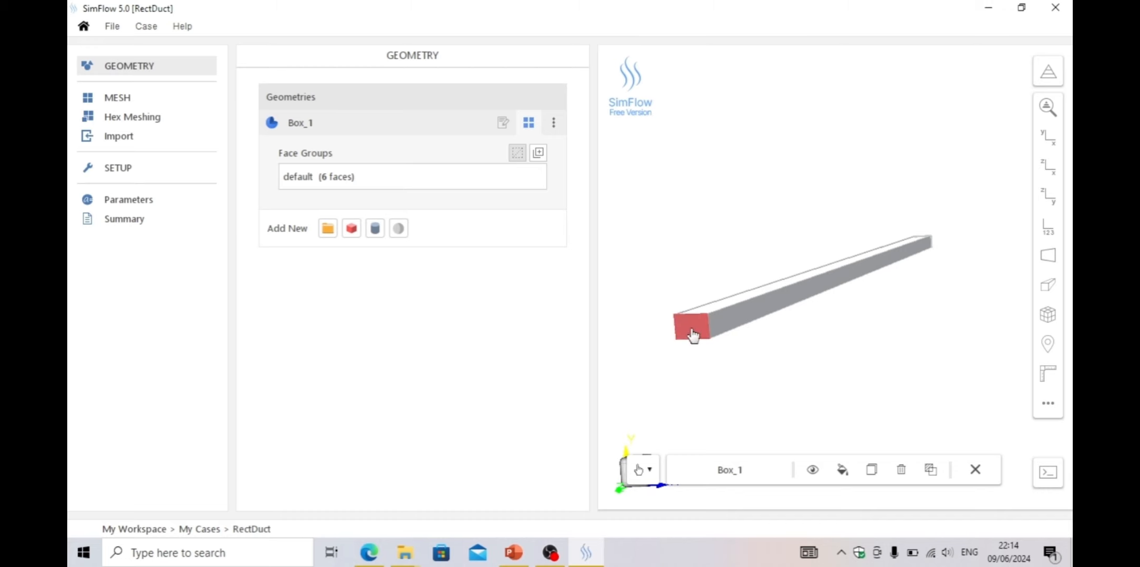
{"action": "left_click", "coordinate": [692, 334], "text": "ctrl"}
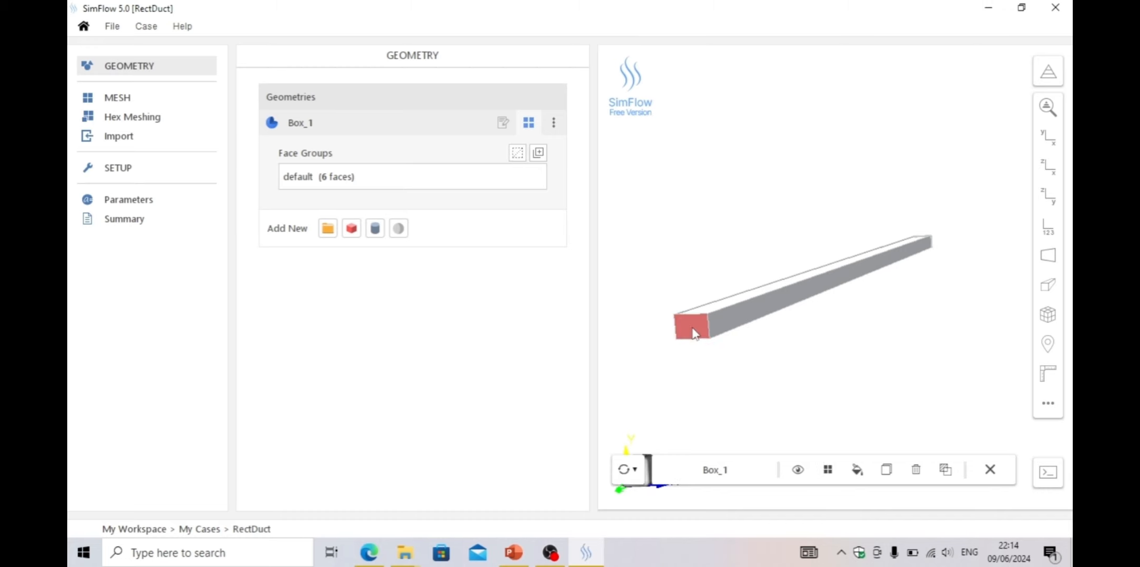
{"action": "left_click", "coordinate": [828, 470]}
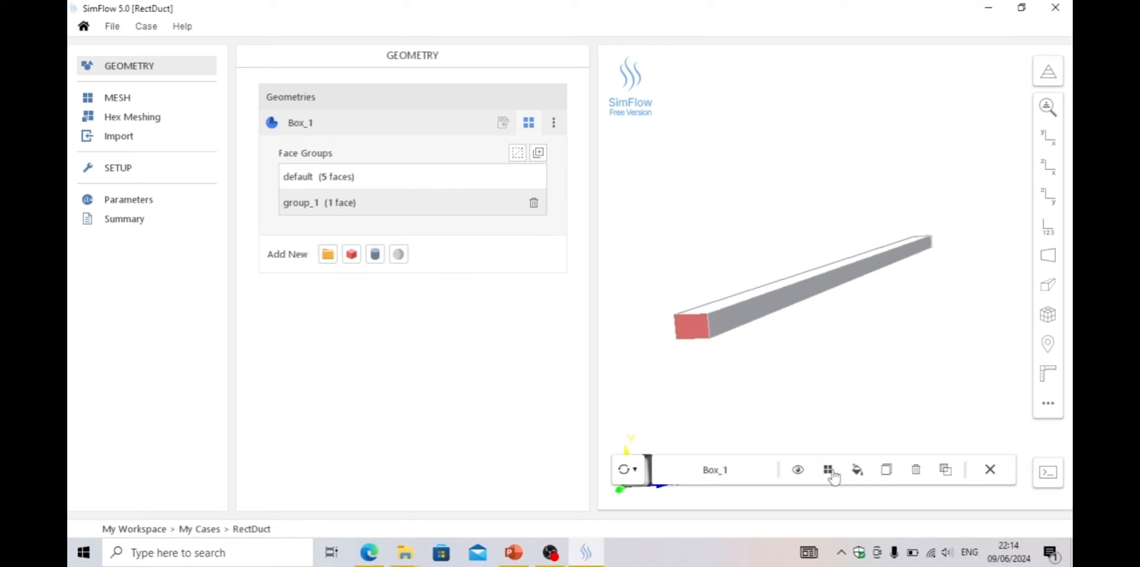
{"action": "left_click", "coordinate": [828, 470]}
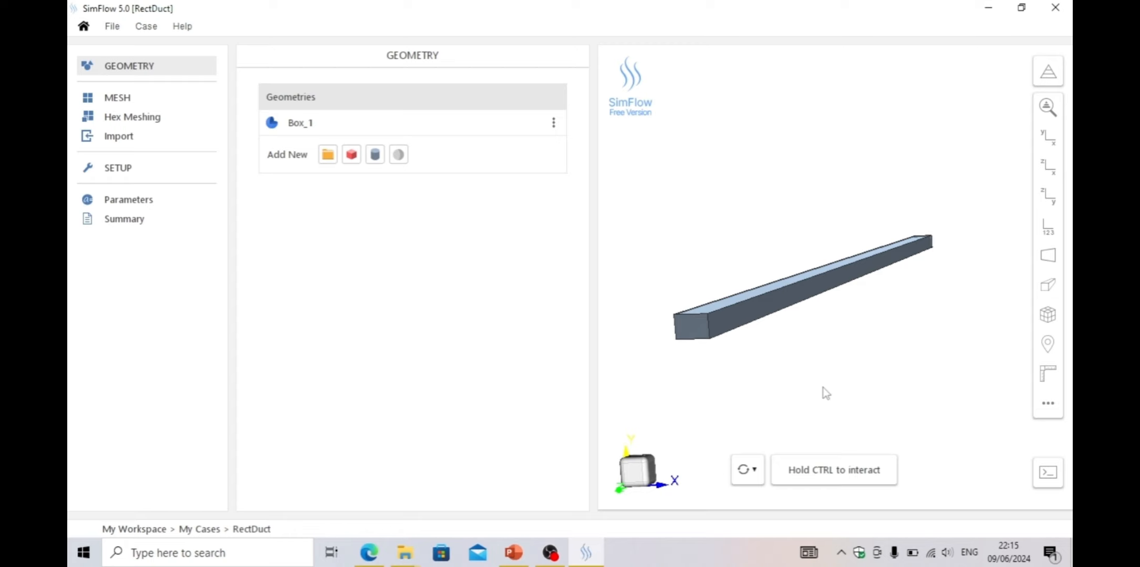
Select the duct's opposite end face and make it a second face group
{"action": "left_click", "coordinate": [530, 124]}
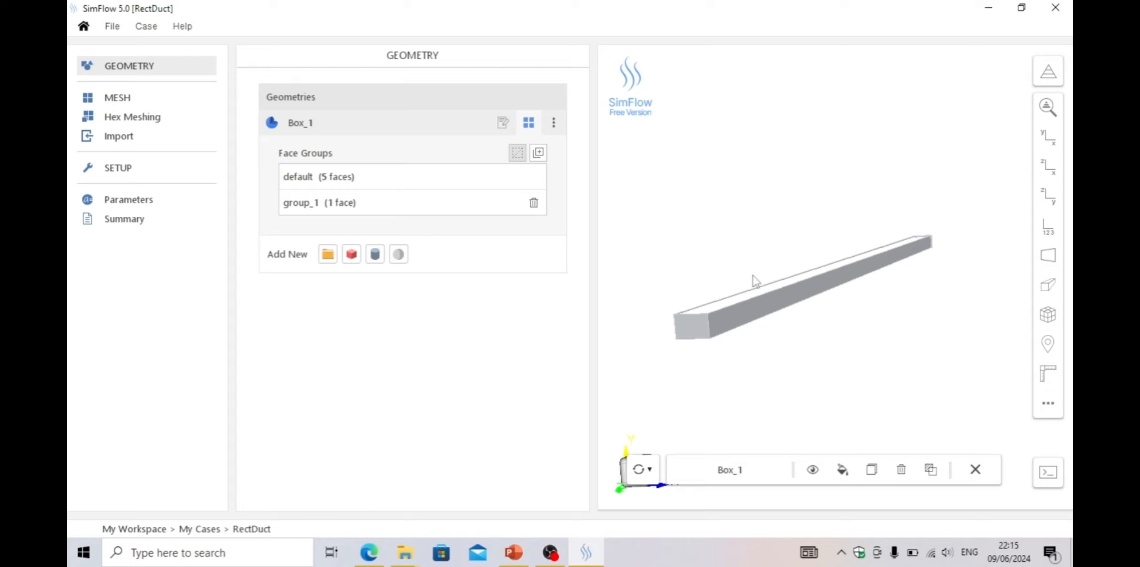
{"action": "left_click_drag", "start_coordinate": [781, 227], "coordinate": [645, 344]}
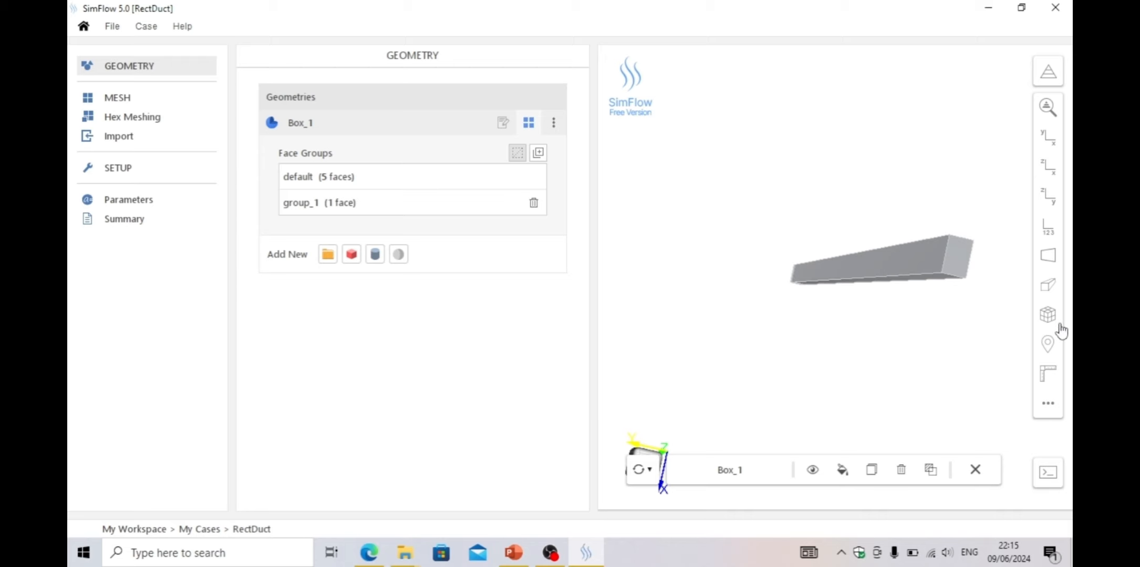
{"action": "left_click", "coordinate": [958, 266]}
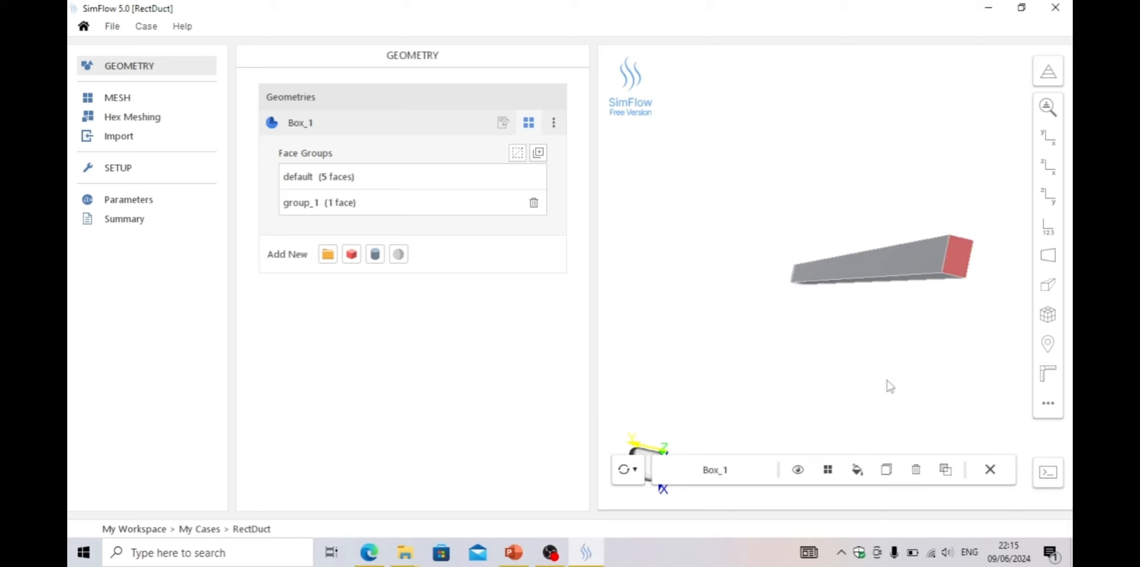
{"action": "left_click", "coordinate": [827, 469]}
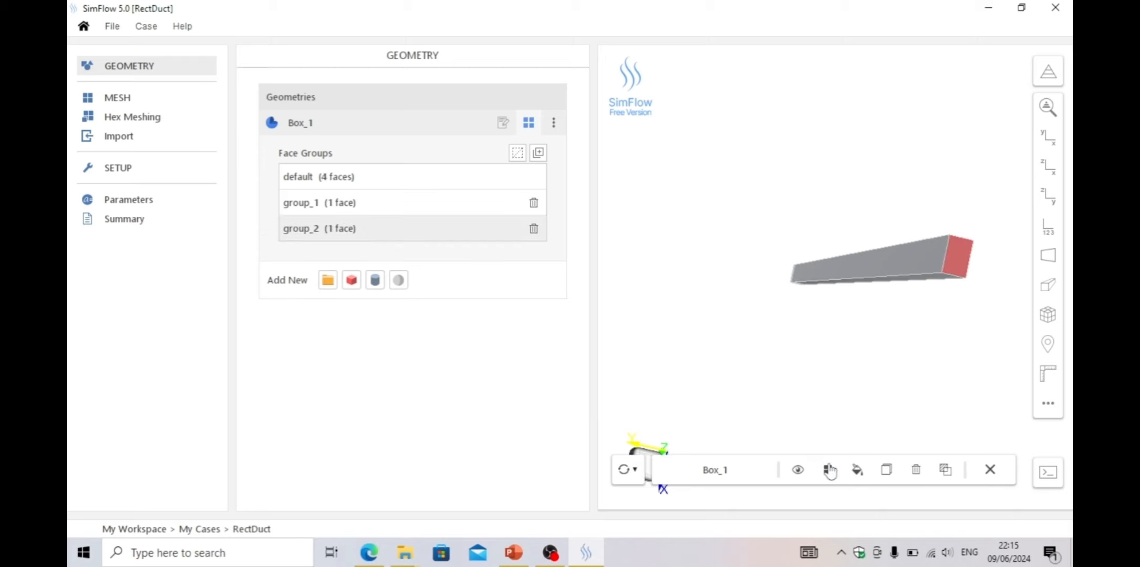
Select all four side faces of the duct and group them into a third face group
{"action": "left_click", "coordinate": [805, 348]}
{"action": "left_click_drag", "start_coordinate": [810, 311], "coordinate": [854, 319], "text": "ctrl"}
{"action": "scroll", "coordinate": [853, 319], "scroll_direction": "down", "scroll_amount": 3, "text": "ctrl"}
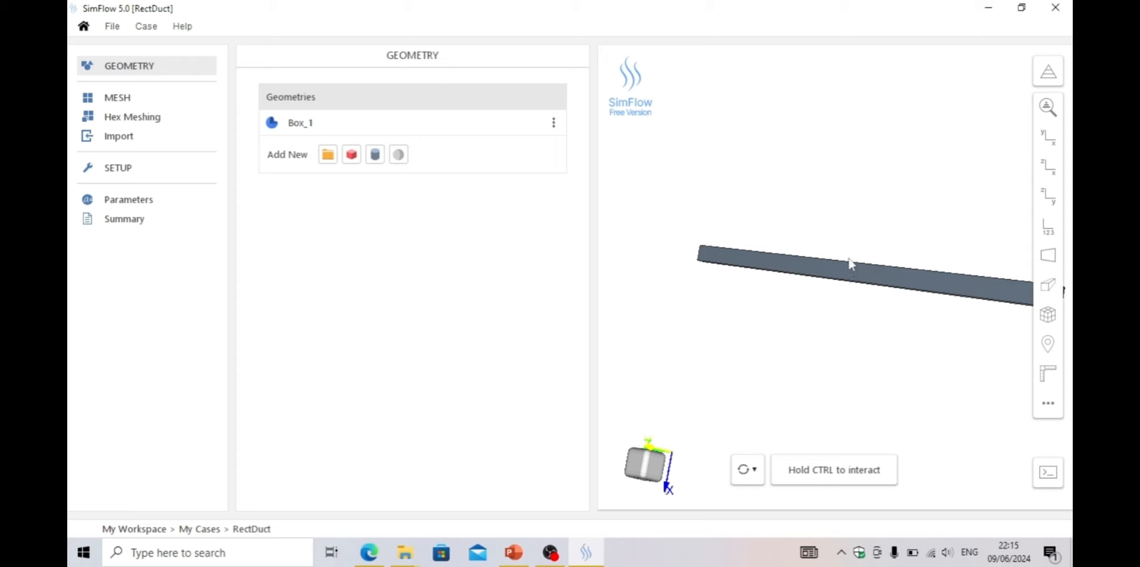
{"action": "scroll", "coordinate": [848, 274], "scroll_direction": "up", "scroll_amount": 1, "text": "ctrl"}
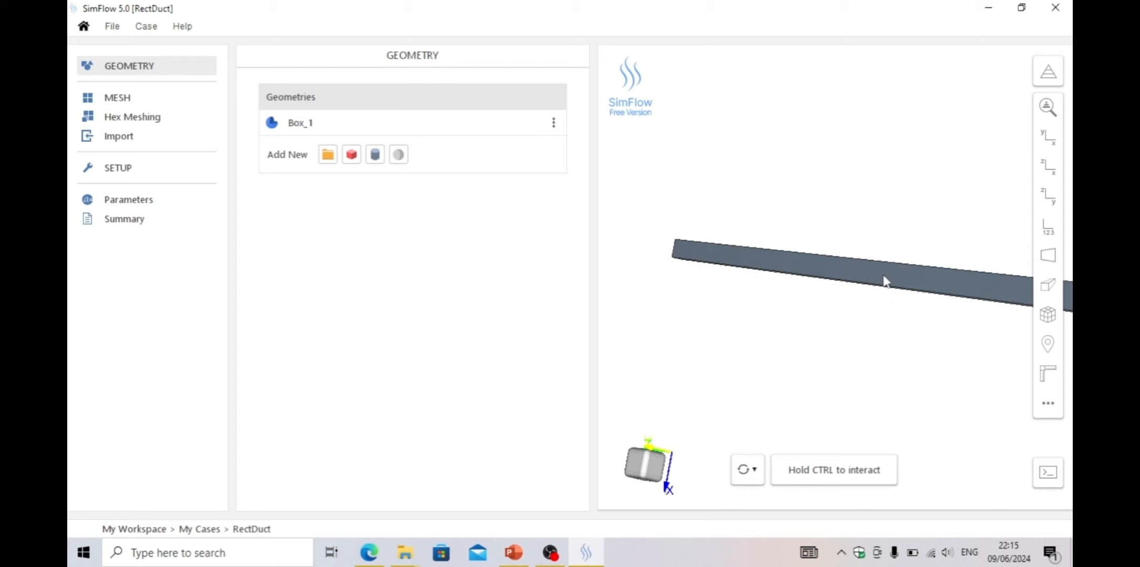
{"action": "key", "text": "ctrl"}
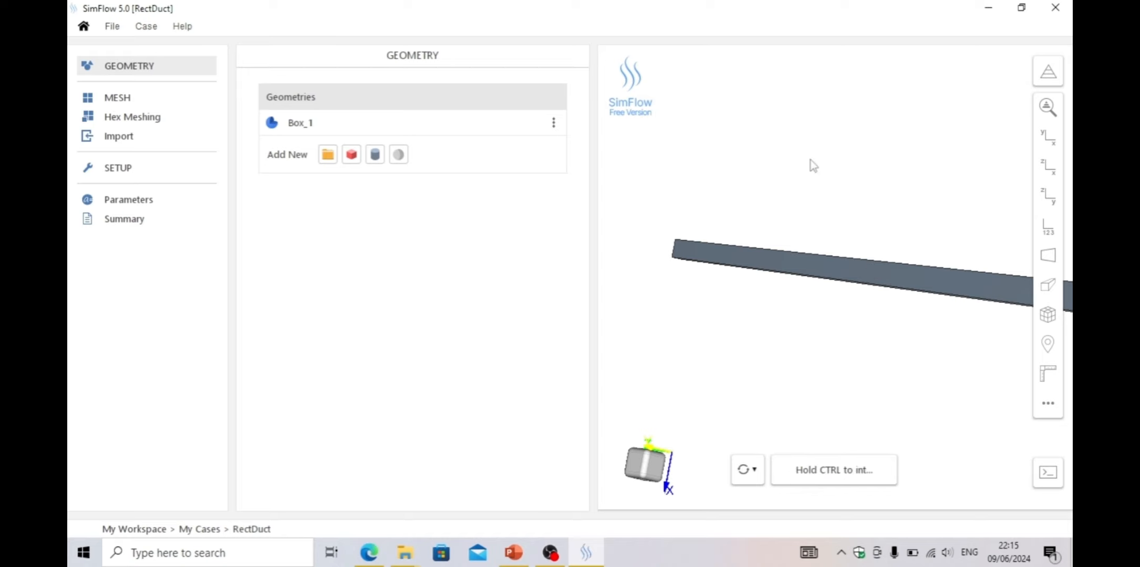
{"action": "left_click_drag", "start_coordinate": [809, 165], "coordinate": [778, 178]}
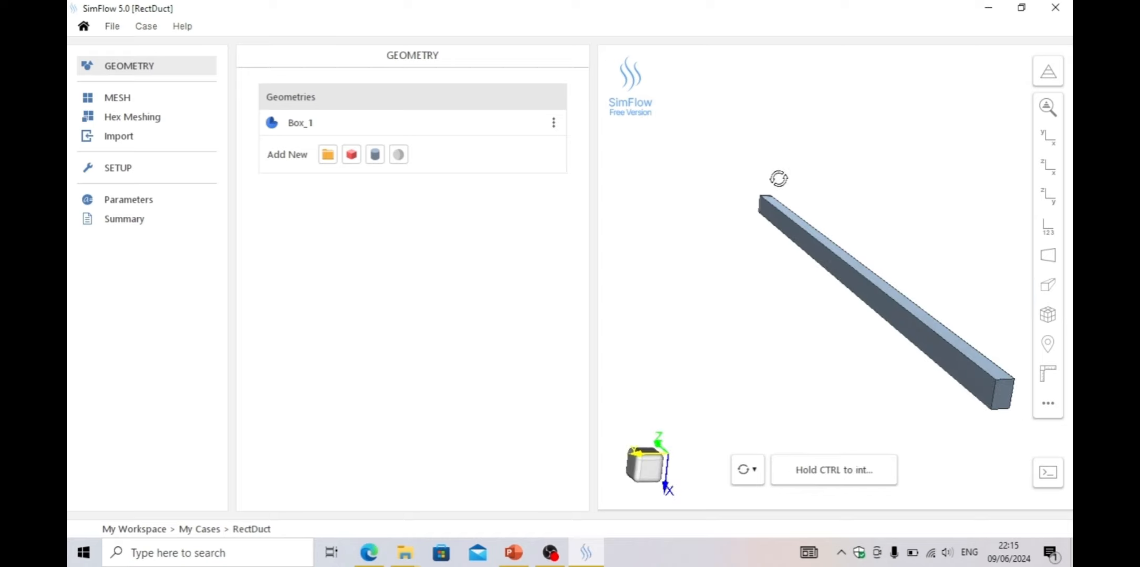
{"action": "left_click", "coordinate": [838, 272], "text": "ctrl"}
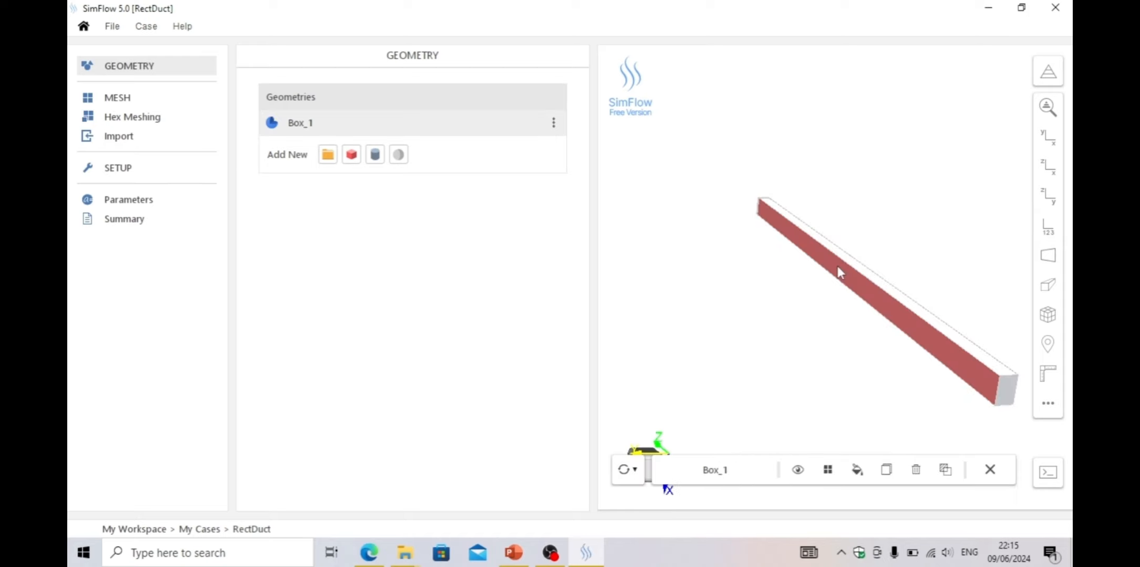
{"action": "left_click_drag", "start_coordinate": [917, 253], "coordinate": [859, 247]}
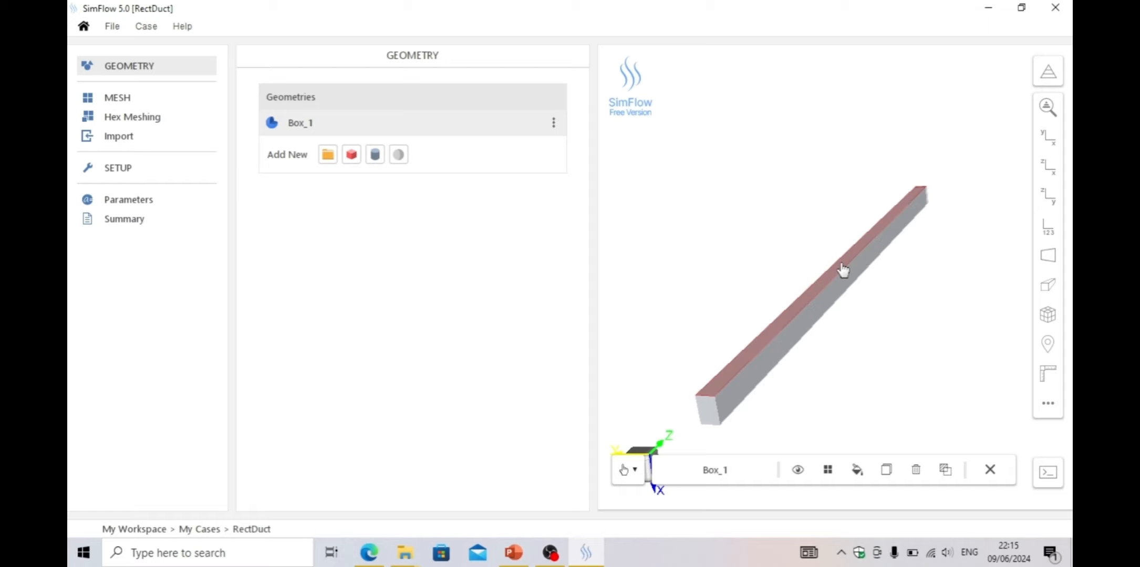
{"action": "left_click_drag", "start_coordinate": [872, 320], "coordinate": [835, 252]}
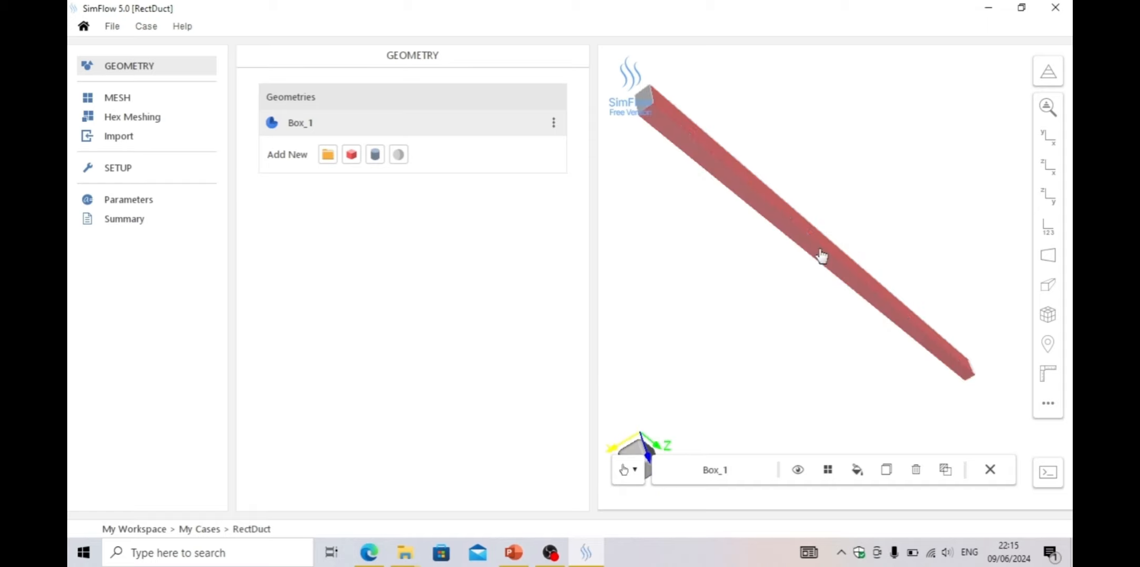
{"action": "left_click_drag", "start_coordinate": [759, 320], "coordinate": [795, 298]}
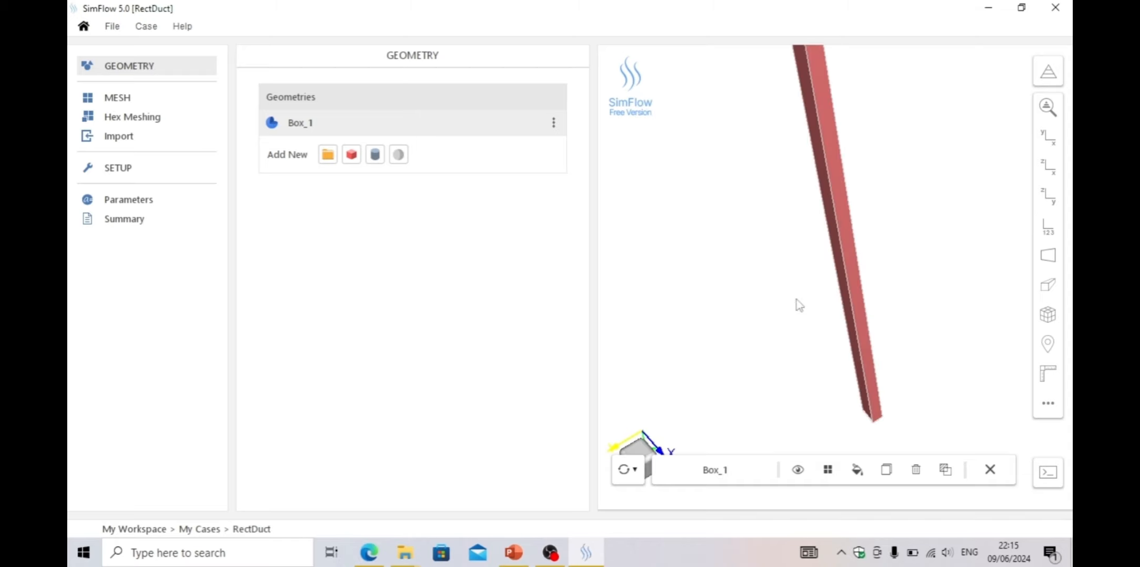
{"action": "left_click", "coordinate": [827, 469]}
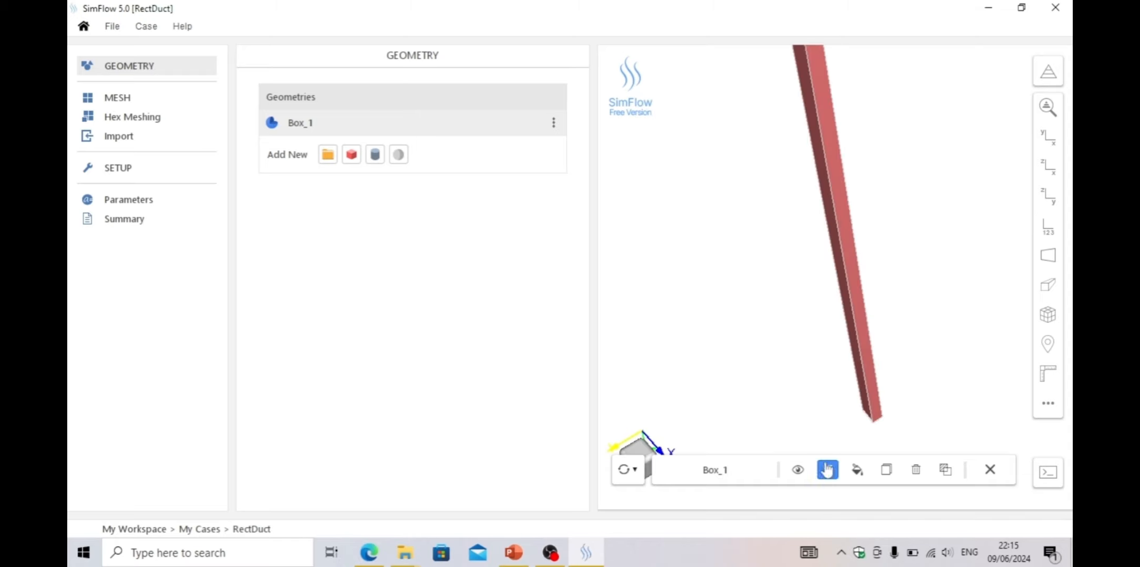
{"action": "left_click", "coordinate": [695, 260]}
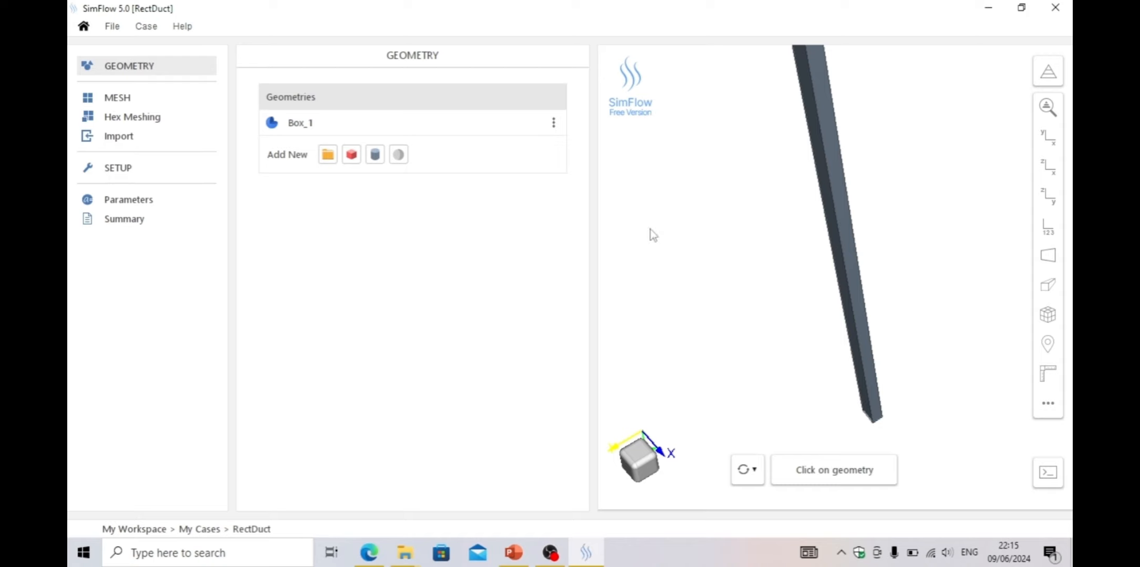
Open Box_1's face groups list to review the groups
{"action": "left_click", "coordinate": [367, 123]}
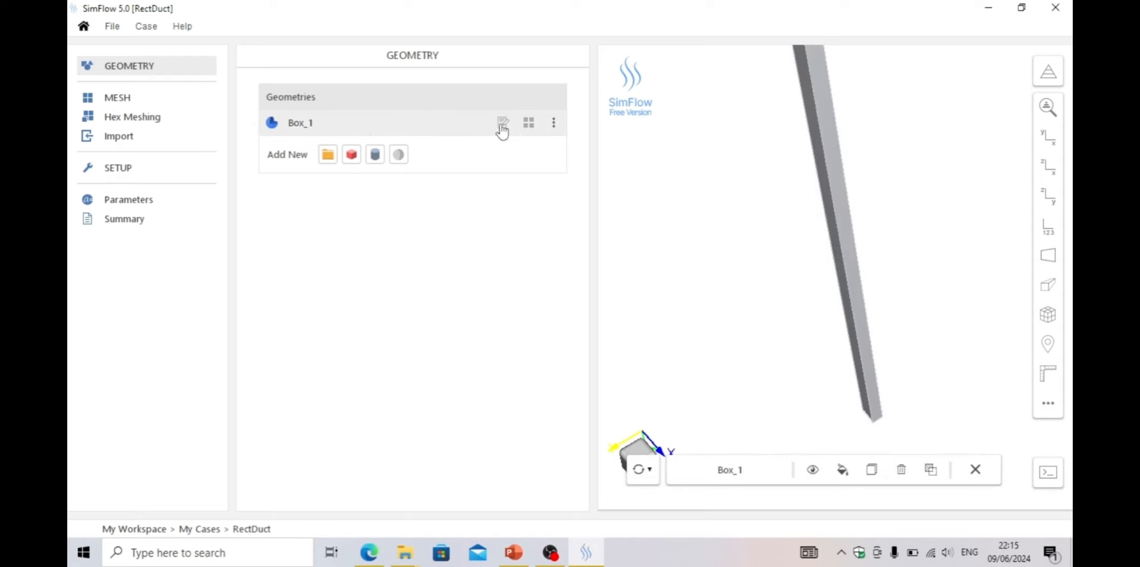
{"action": "left_click", "coordinate": [528, 122]}
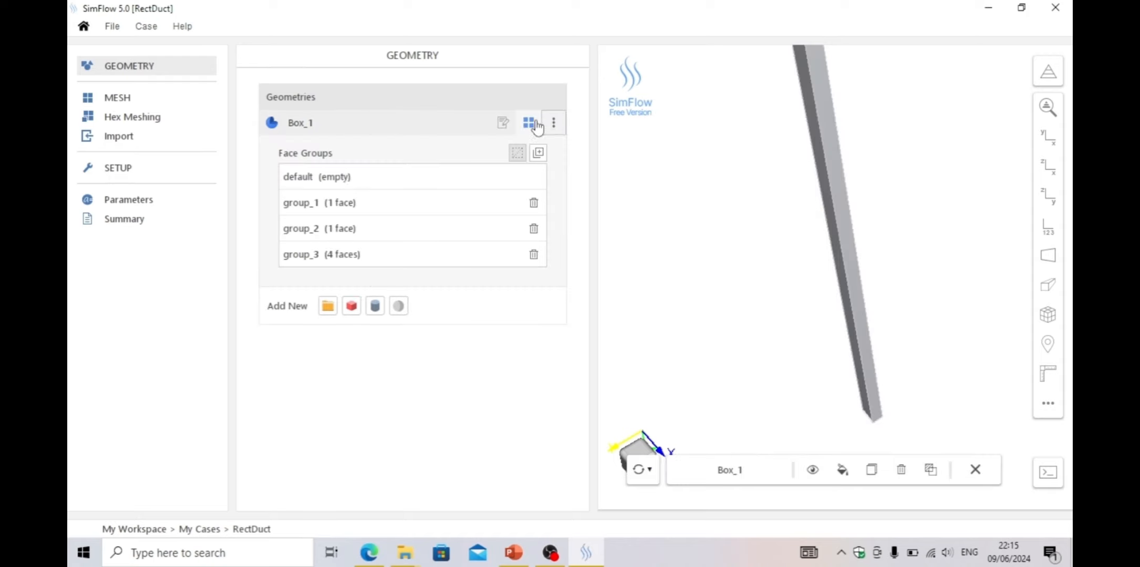
Rename the first face group as outlet
{"action": "left_click", "coordinate": [381, 205]}
{"action": "left_click_drag", "start_coordinate": [752, 329], "coordinate": [680, 169]}
{"action": "left_click_drag", "start_coordinate": [712, 274], "coordinate": [811, 226]}
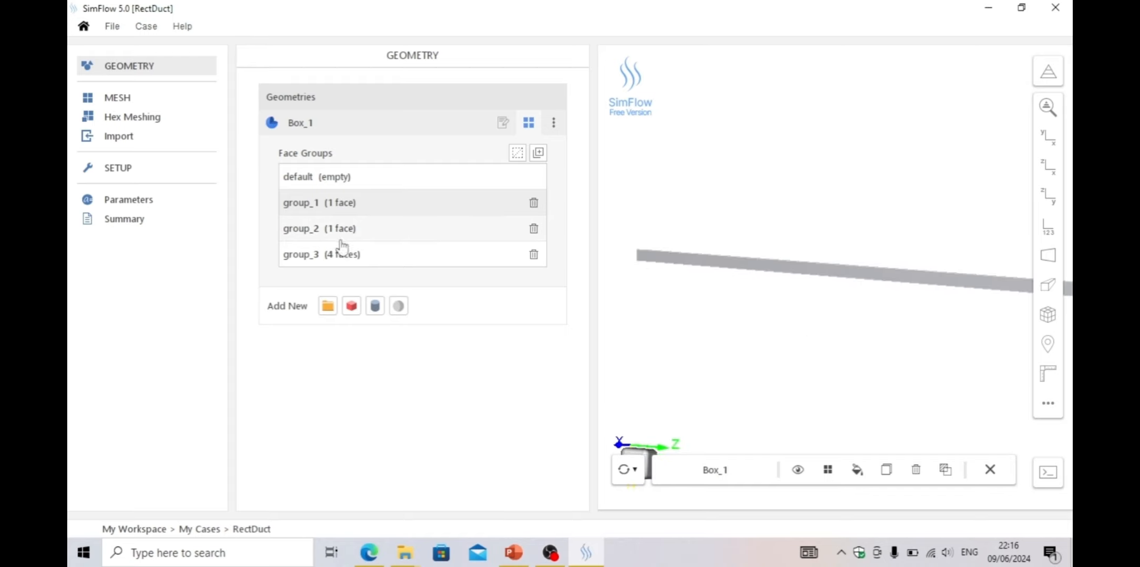
{"action": "double_click", "coordinate": [346, 205]}
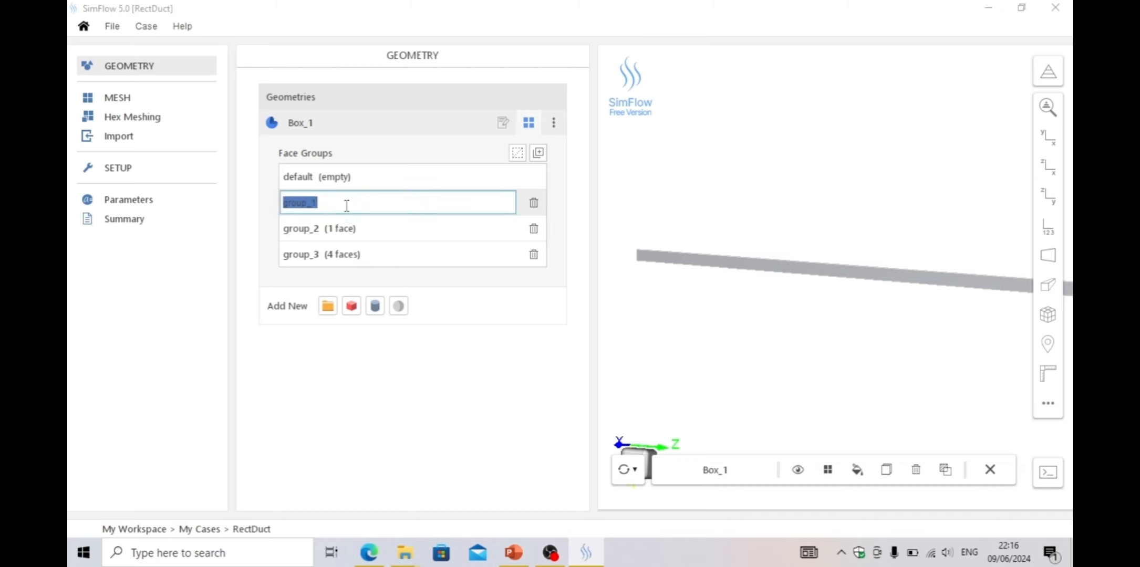
{"action": "type", "text": "outlet"}
{"action": "key", "text": "Return"}
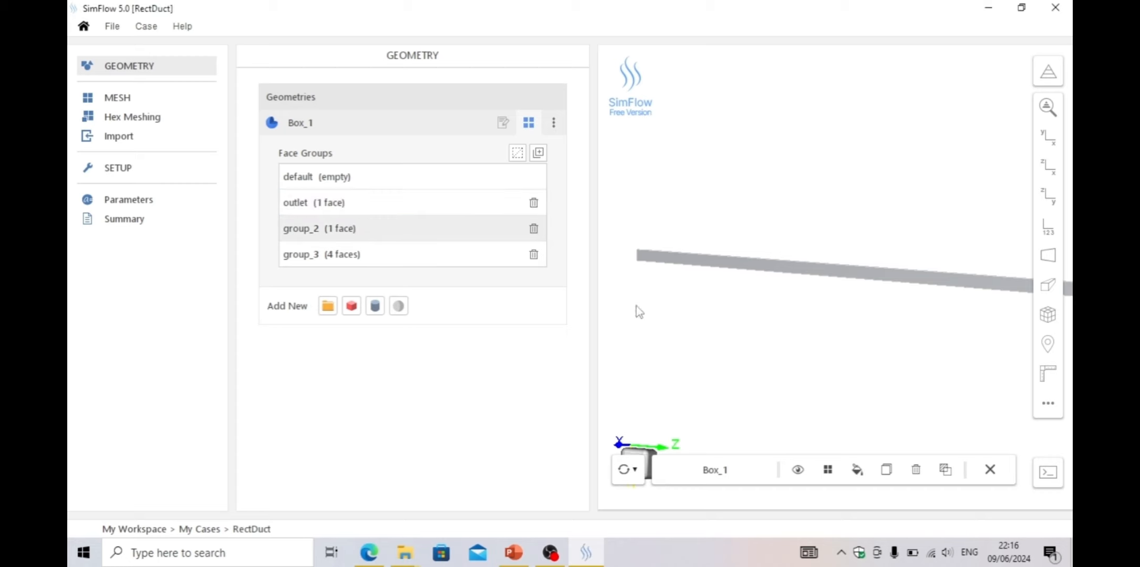
Rename the second face group as inlet
{"action": "left_click_drag", "start_coordinate": [636, 313], "coordinate": [758, 348]}
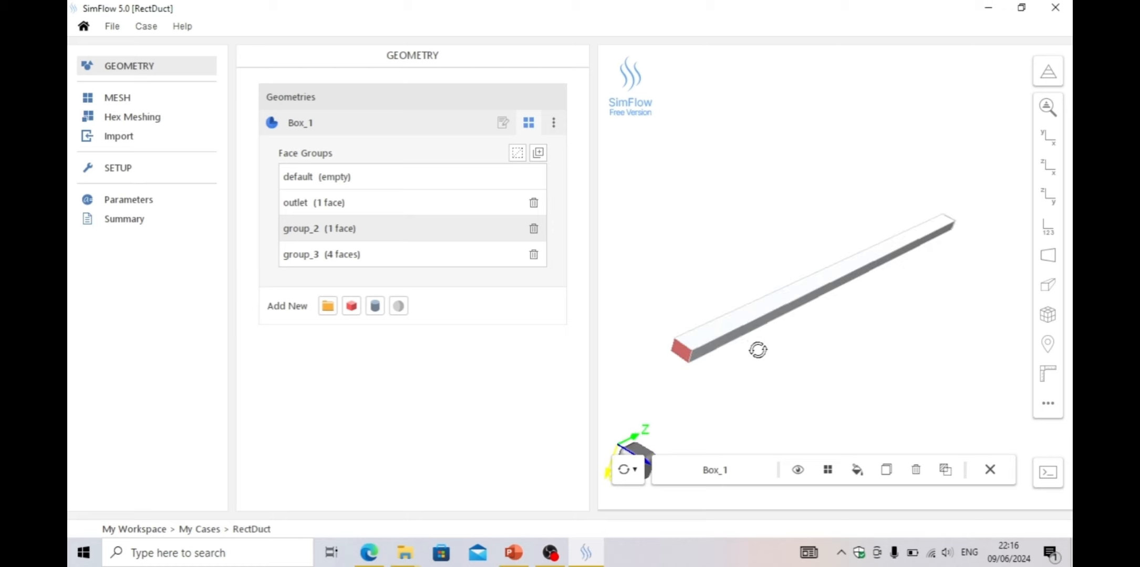
{"action": "double_click", "coordinate": [359, 228]}
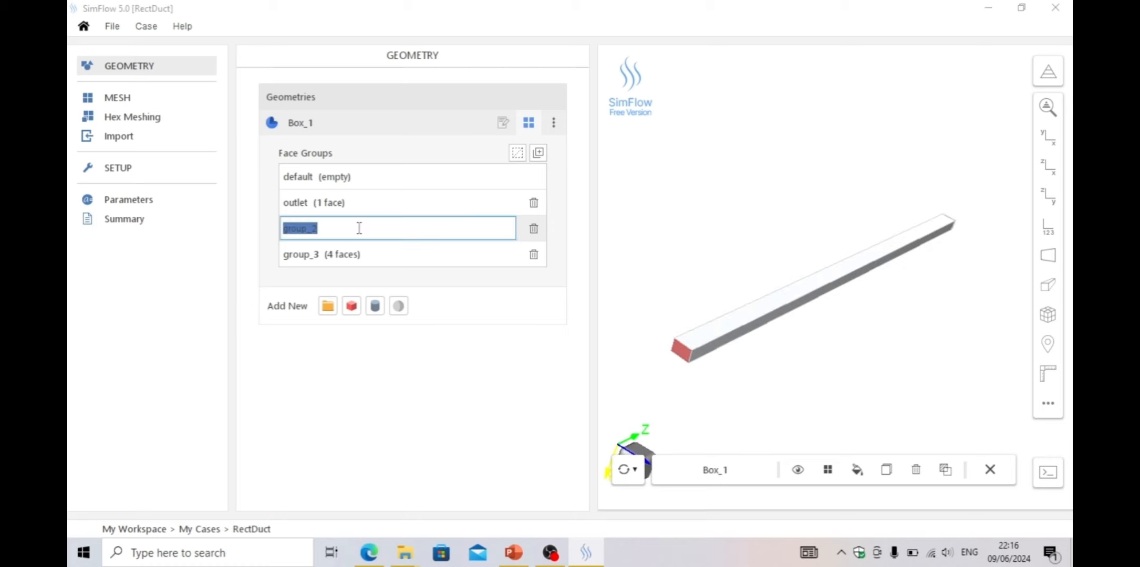
{"action": "type", "text": "inlet"}
{"action": "key", "text": "Return"}
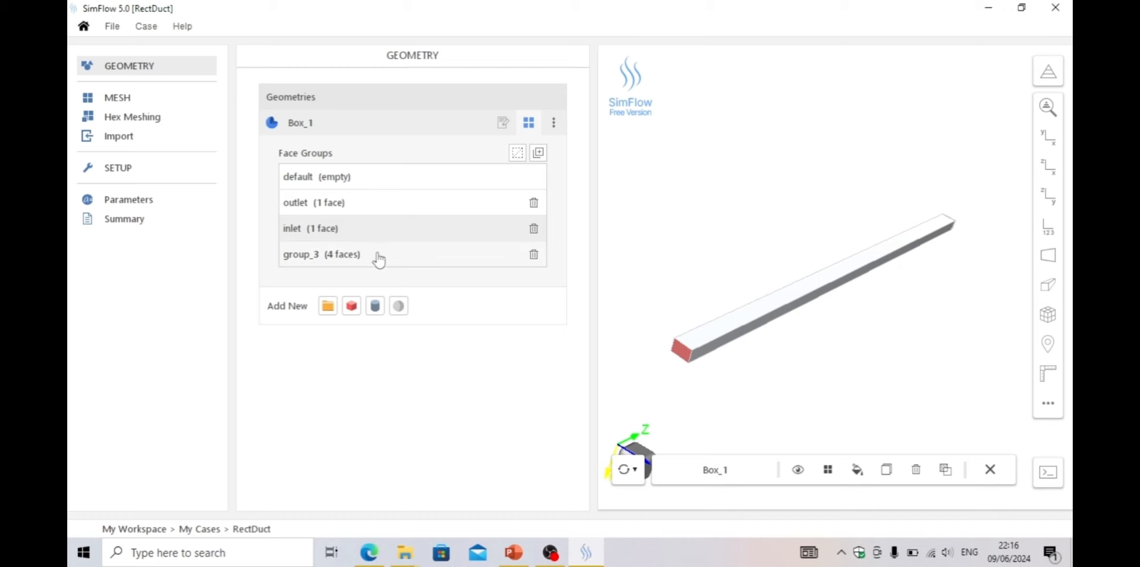
Rename the four-face side group as wall
{"action": "left_click", "coordinate": [378, 257]}
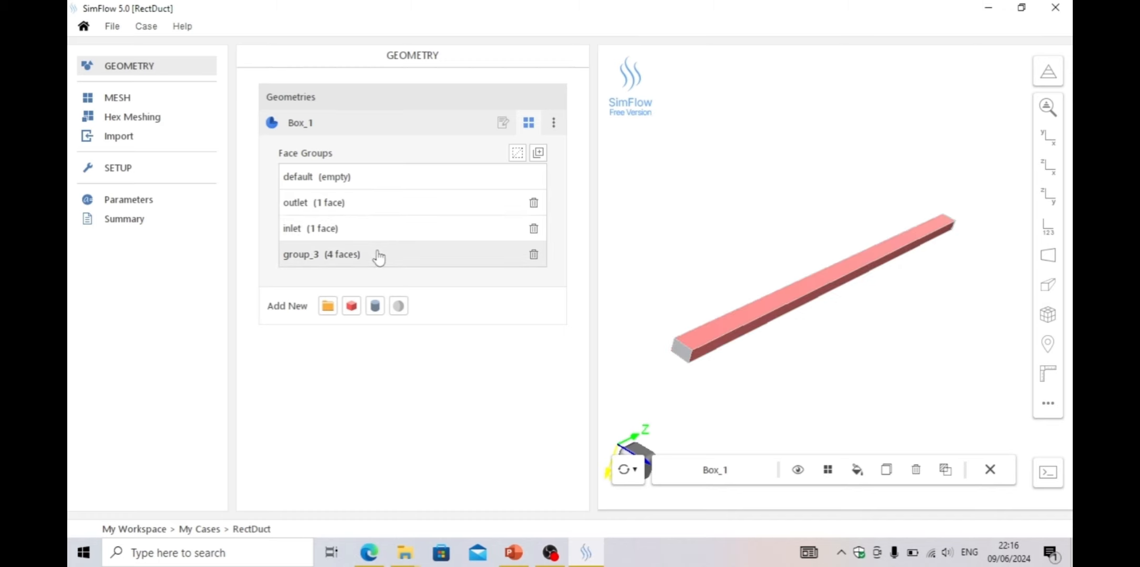
{"action": "double_click", "coordinate": [378, 255]}
{"action": "type", "text": "wall"}
{"action": "key", "text": "Return"}
In Hex Meshing, enable surface refinement and boundary layer settings for Box_1
{"action": "left_click", "coordinate": [157, 124]}
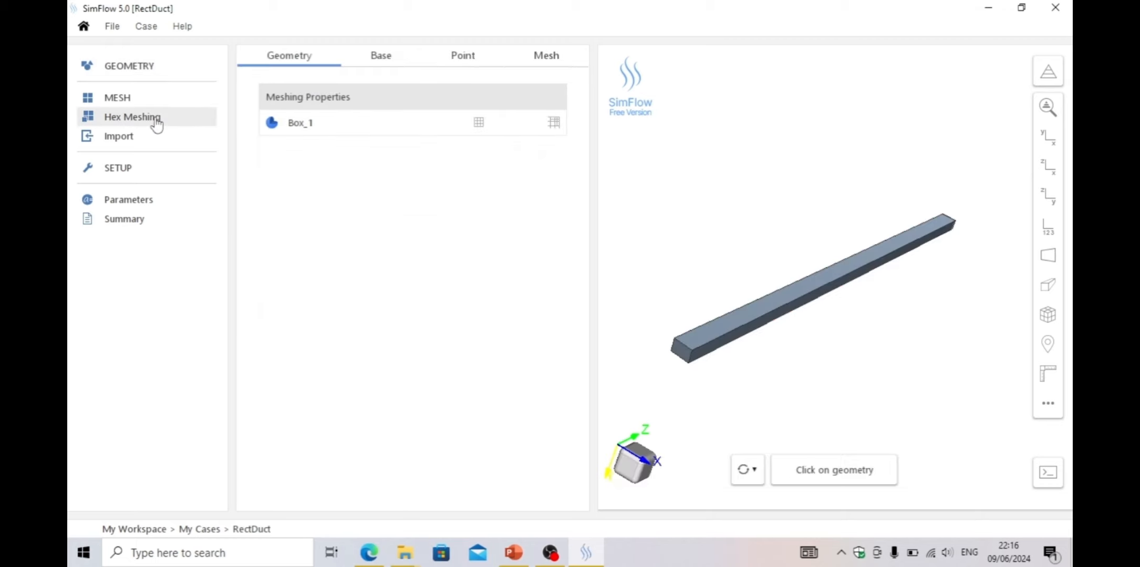
{"action": "left_click_drag", "start_coordinate": [813, 374], "coordinate": [834, 348]}
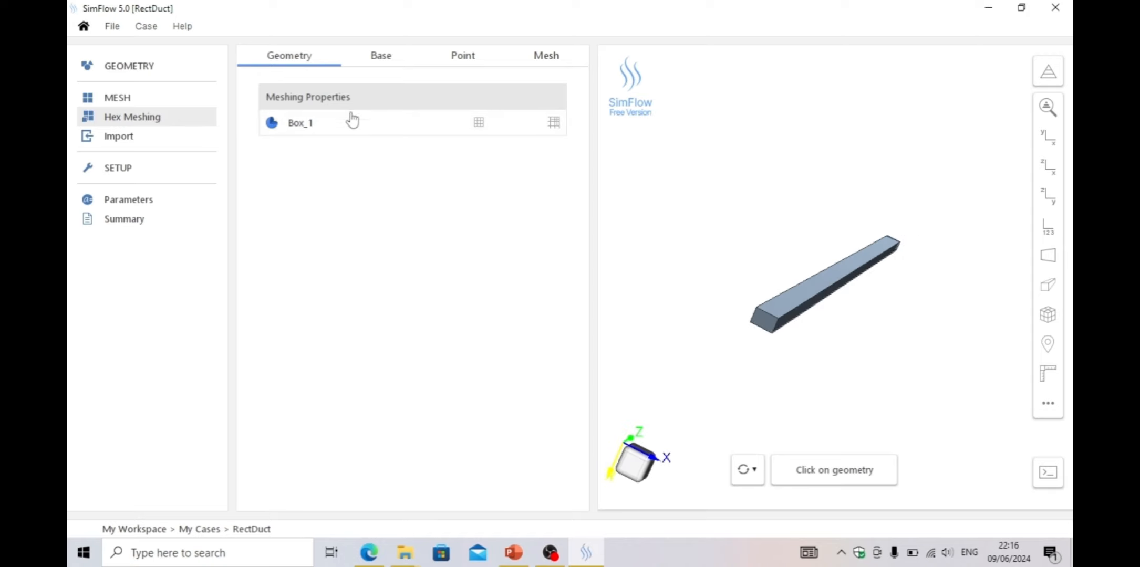
{"action": "left_click", "coordinate": [331, 130]}
{"action": "left_click", "coordinate": [479, 124]}
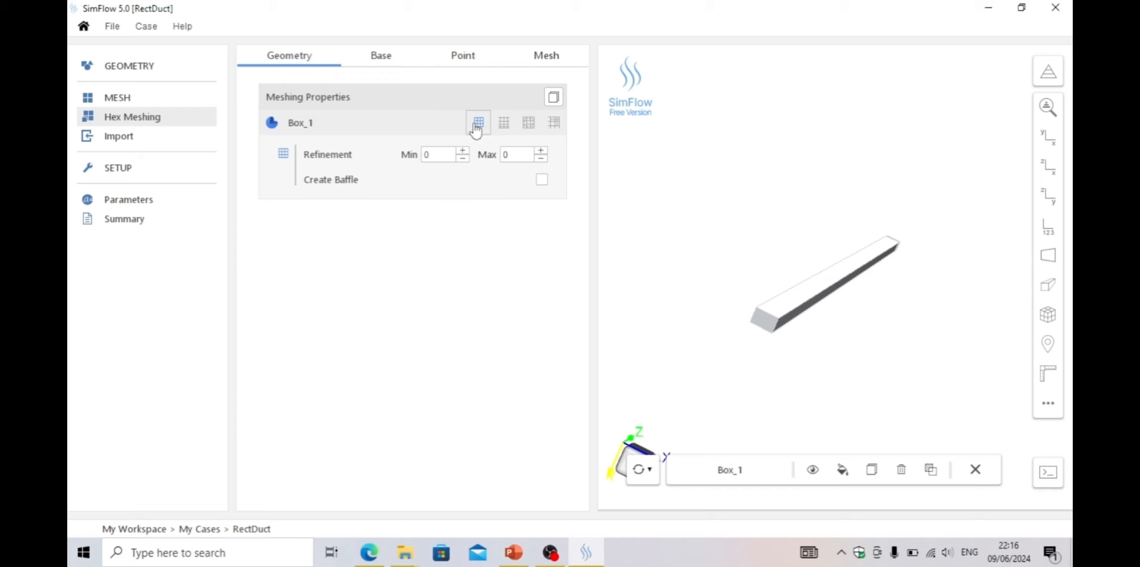
{"action": "left_click", "coordinate": [505, 126]}
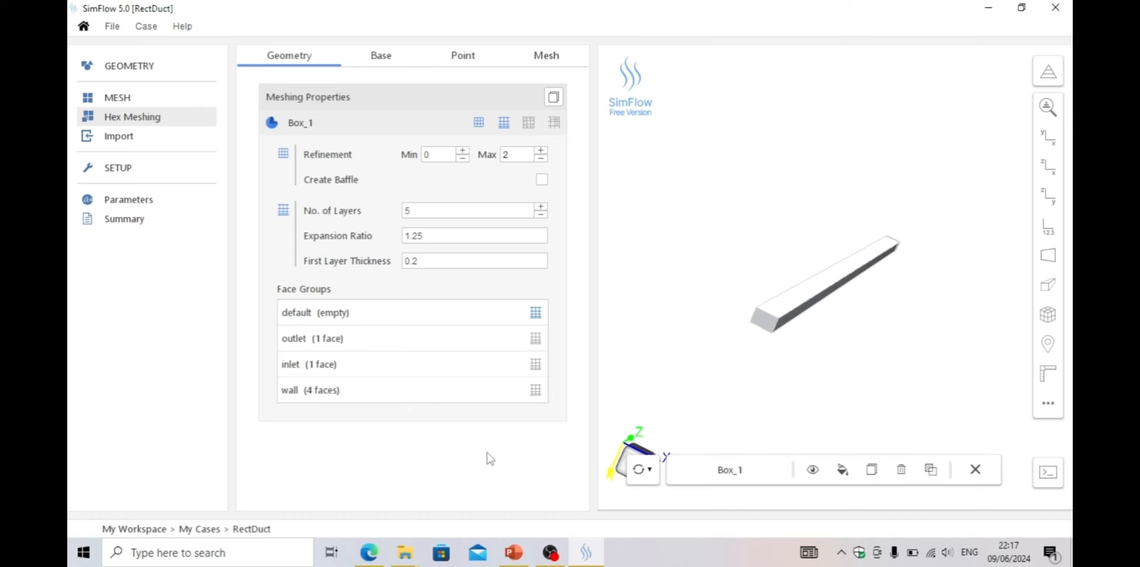
Autosize the base mesh box to fit the duct geometry
{"action": "left_click", "coordinate": [381, 55]}
{"action": "left_click_drag", "start_coordinate": [882, 196], "coordinate": [825, 207]}
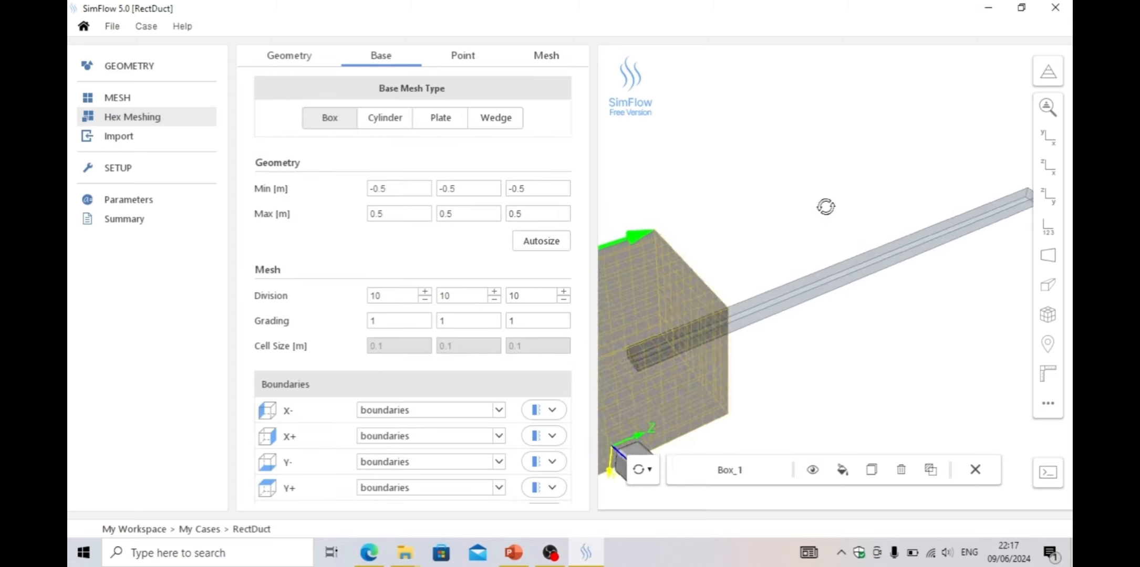
{"action": "scroll", "coordinate": [825, 207], "scroll_direction": "down", "scroll_amount": 5}
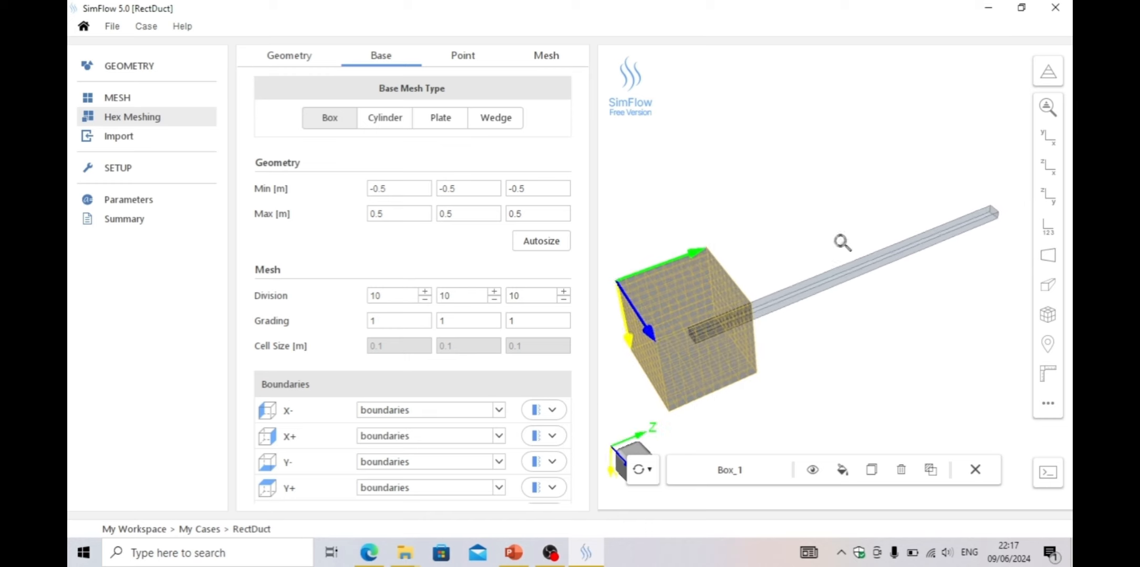
{"action": "scroll", "coordinate": [842, 243], "scroll_direction": "down", "scroll_amount": 2}
{"action": "left_click_drag", "start_coordinate": [824, 235], "coordinate": [801, 204]}
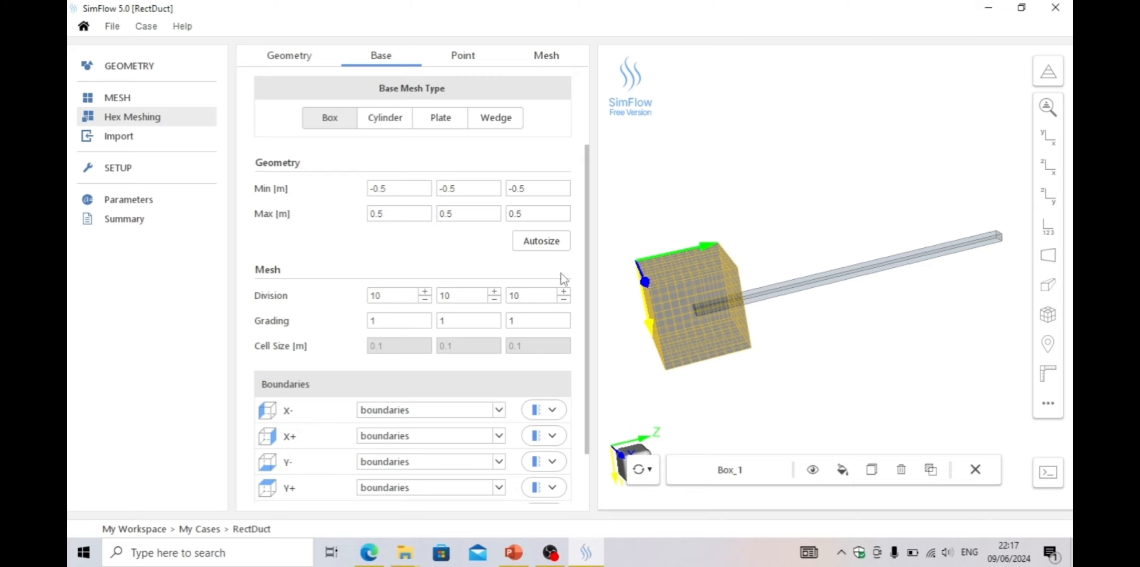
{"action": "left_click", "coordinate": [541, 241]}
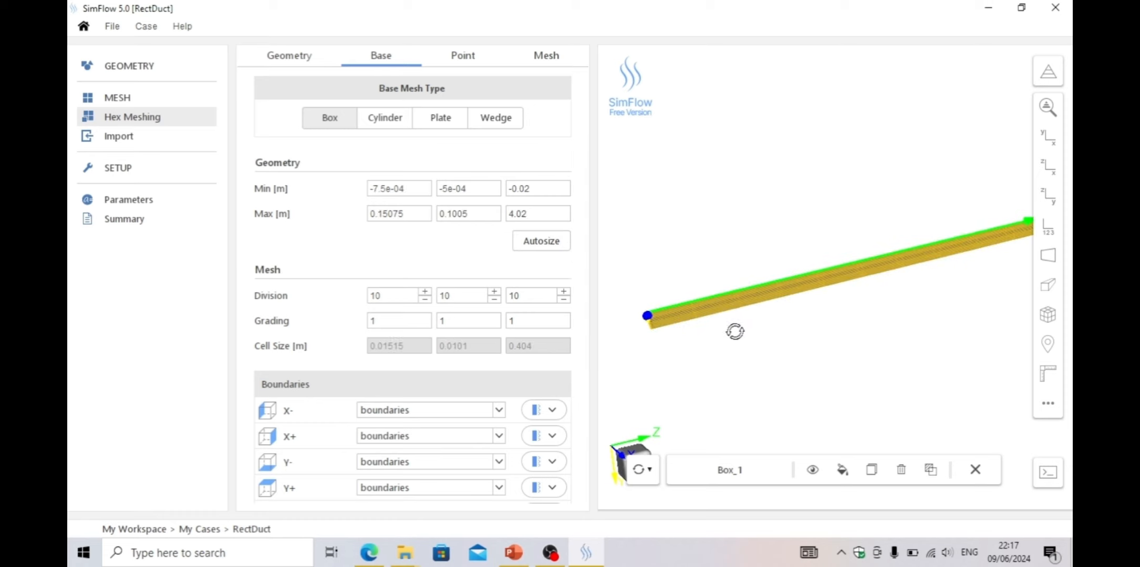
Set the base mesh divisions to 20, 20 and 50
{"action": "mouse_move", "coordinate": [734, 331]}
{"action": "left_mouse_down"}
{"action": "mouse_move", "coordinate": [790, 313]}
{"action": "mouse_move", "coordinate": [755, 350]}
{"action": "mouse_move", "coordinate": [743, 346]}
{"action": "mouse_move", "coordinate": [755, 332]}
{"action": "left_mouse_up"}
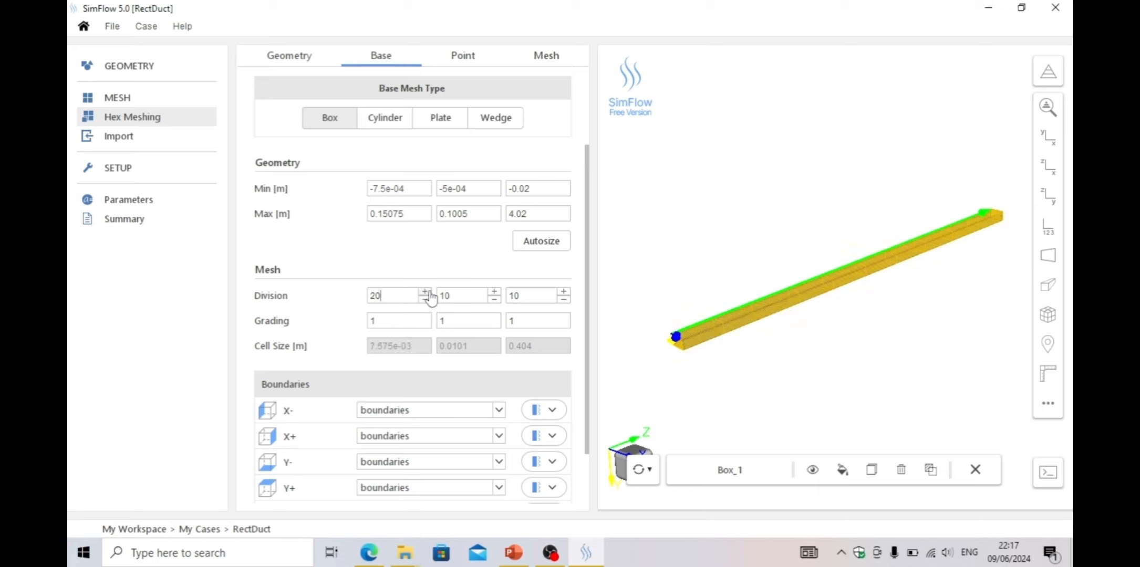
{"action": "left_click", "coordinate": [494, 292]}
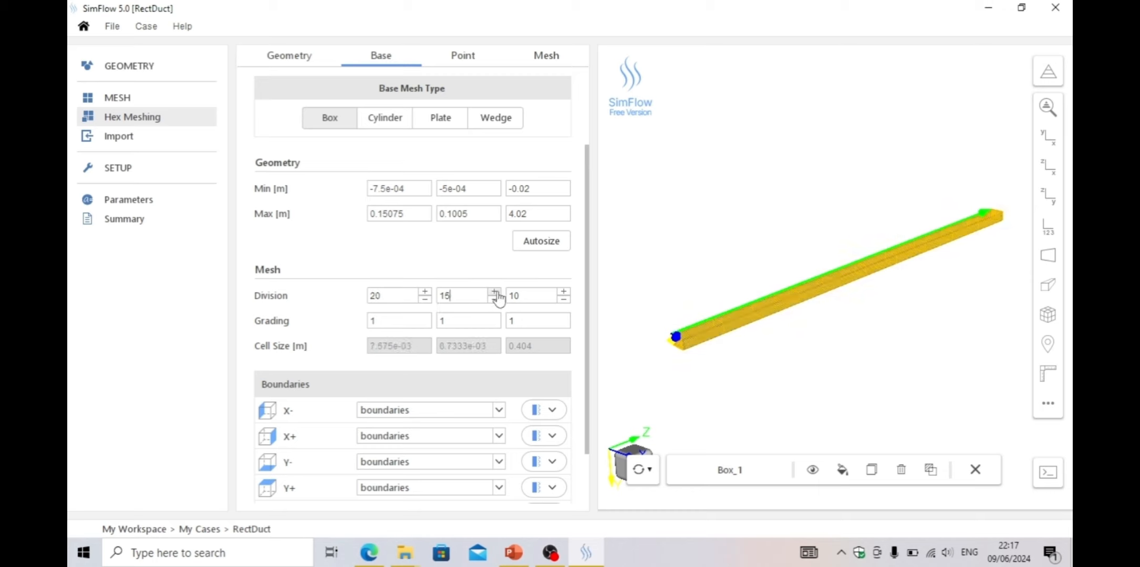
{"action": "left_click", "coordinate": [494, 292]}
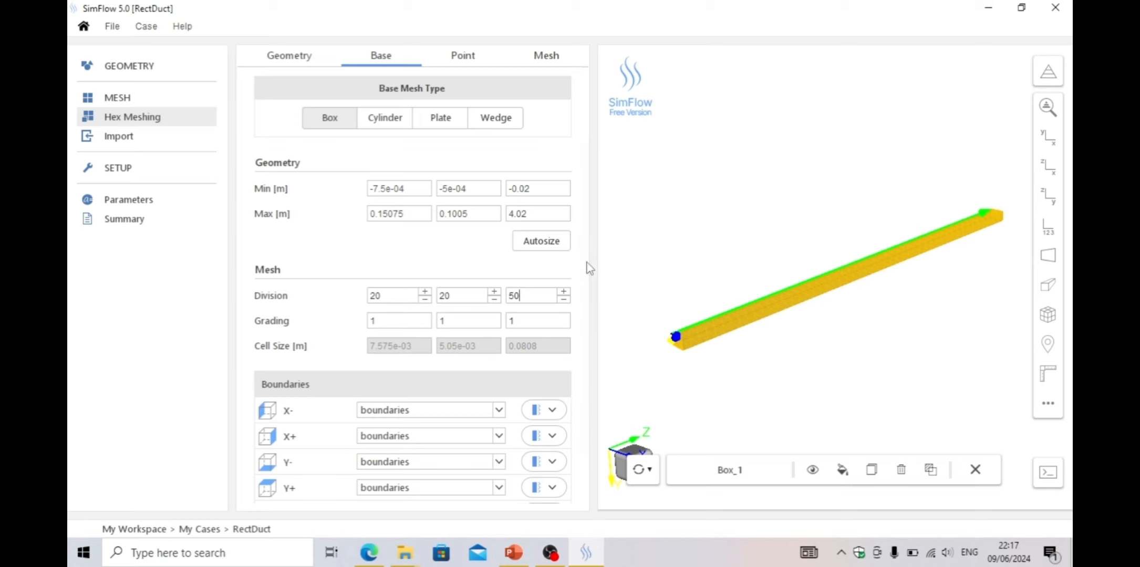
{"action": "scroll", "coordinate": [588, 263], "scroll_direction": "down", "scroll_amount": 1}
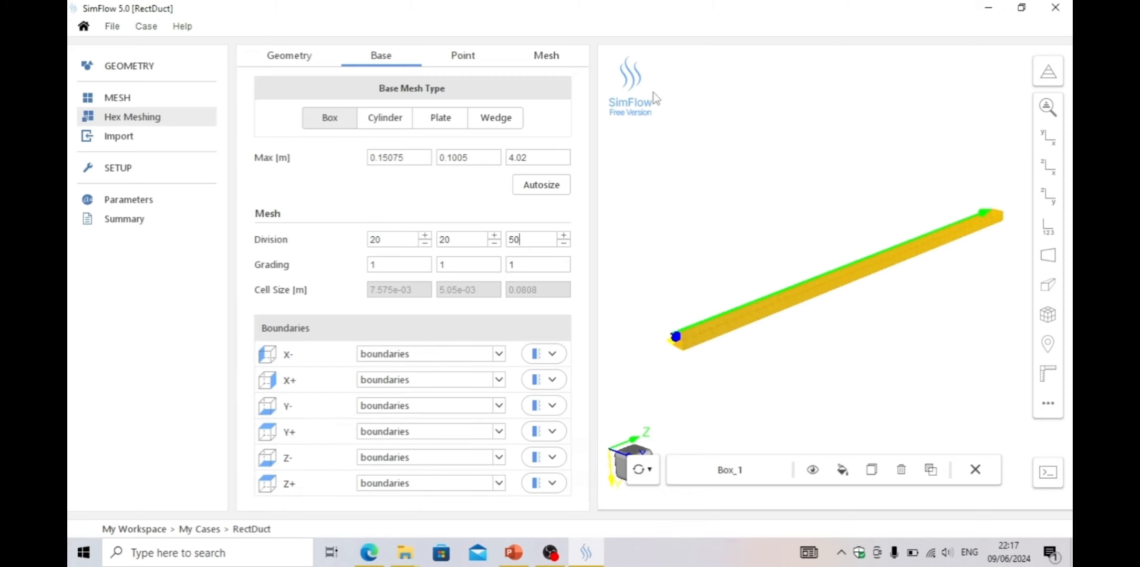
Place the material point inside the duct at 0.1, 0.05, 2
{"action": "left_click", "coordinate": [464, 56]}
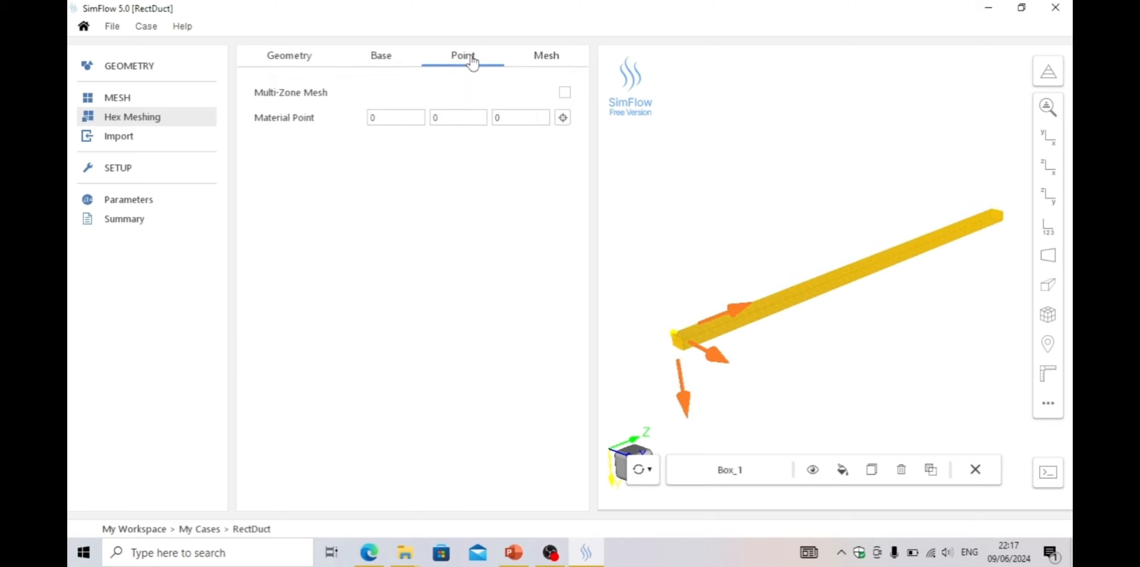
{"action": "mouse_move", "coordinate": [808, 371]}
{"action": "left_mouse_down"}
{"action": "mouse_move", "coordinate": [808, 330]}
{"action": "mouse_move", "coordinate": [810, 355]}
{"action": "left_mouse_up"}
{"action": "scroll", "coordinate": [808, 349], "scroll_direction": "up", "scroll_amount": 2}
{"action": "left_click_drag", "start_coordinate": [735, 387], "coordinate": [776, 362]}
{"action": "scroll", "coordinate": [773, 354], "scroll_direction": "up", "scroll_amount": 1}
{"action": "scroll", "coordinate": [774, 355], "scroll_direction": "up", "scroll_amount": 3}
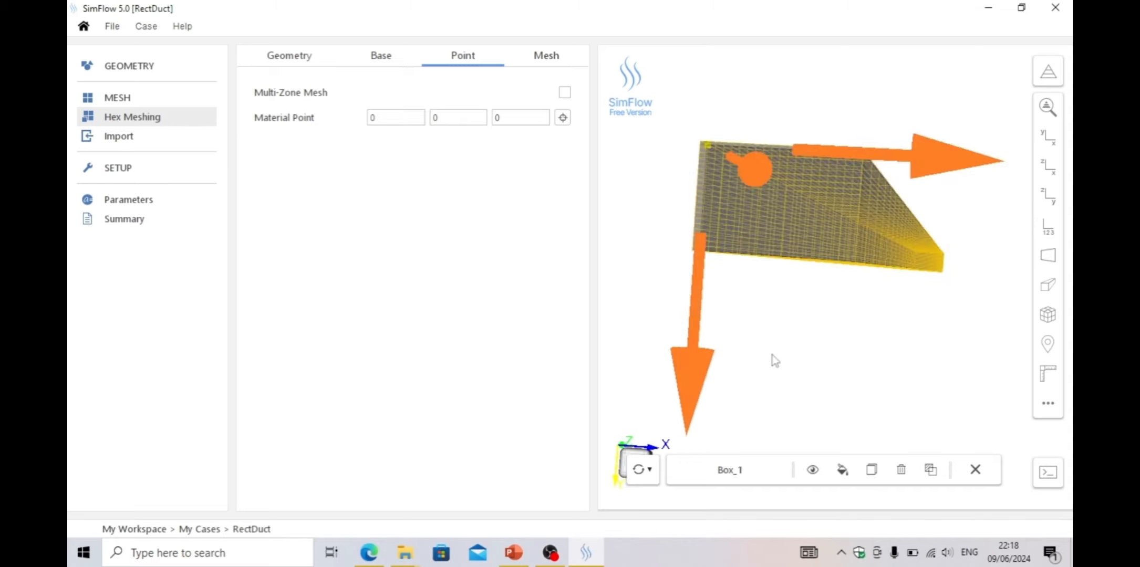
{"action": "left_click_drag", "start_coordinate": [784, 308], "coordinate": [783, 300]}
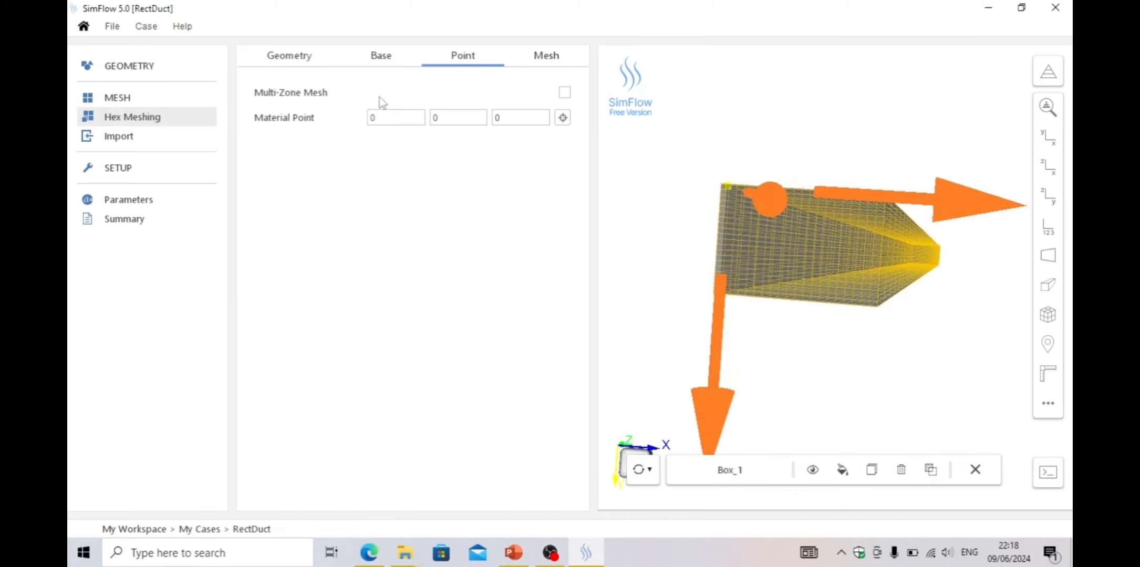
{"action": "left_click", "coordinate": [453, 116]}
{"action": "left_click", "coordinate": [512, 116]}
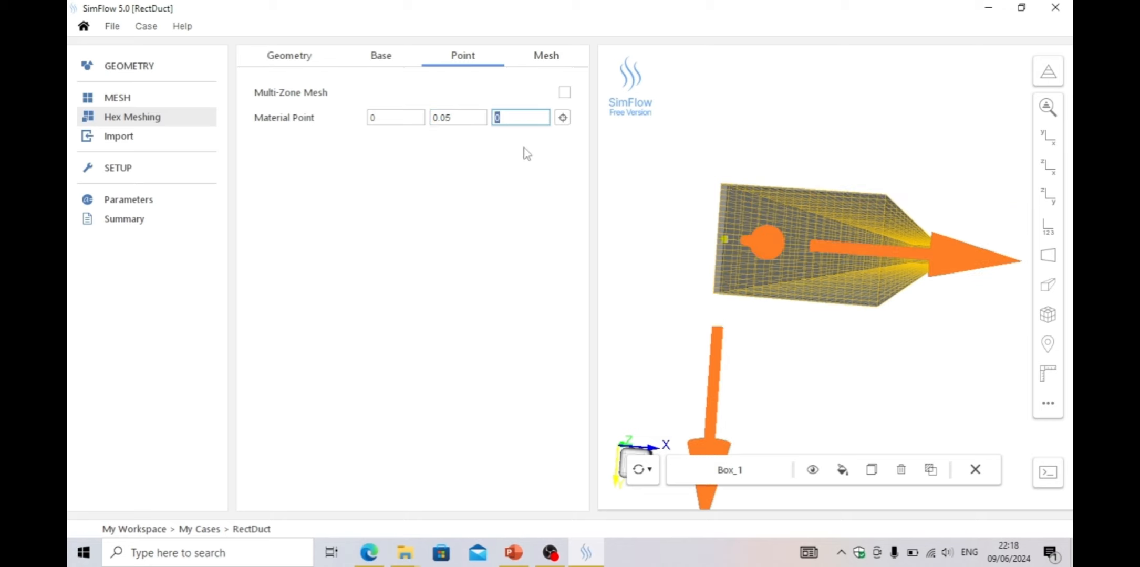
{"action": "left_click", "coordinate": [374, 118]}
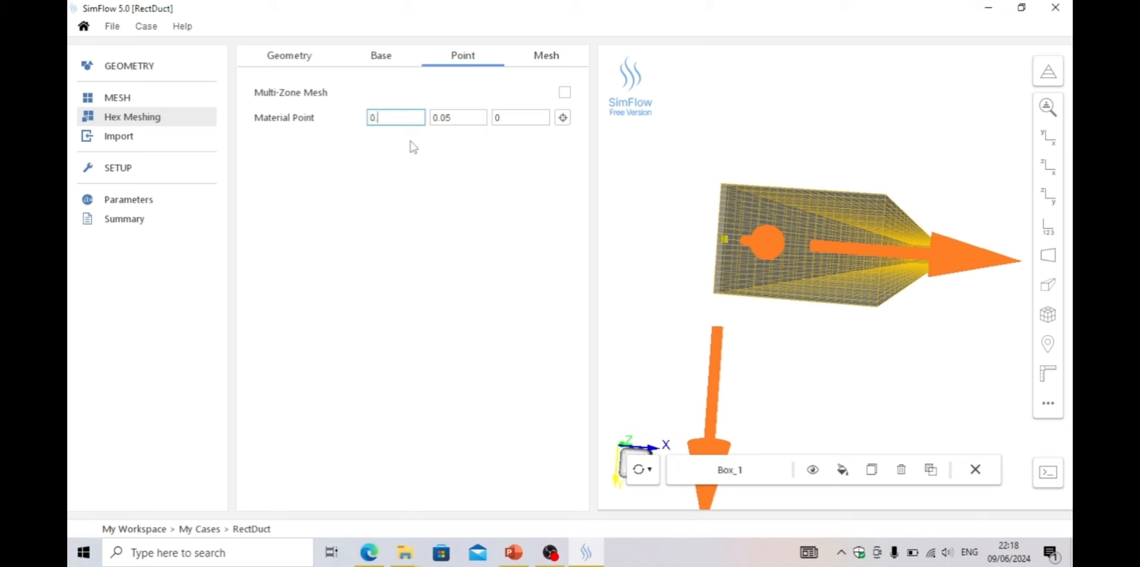
{"action": "left_click", "coordinate": [478, 117]}
{"action": "left_click_drag", "start_coordinate": [639, 303], "coordinate": [747, 349]}
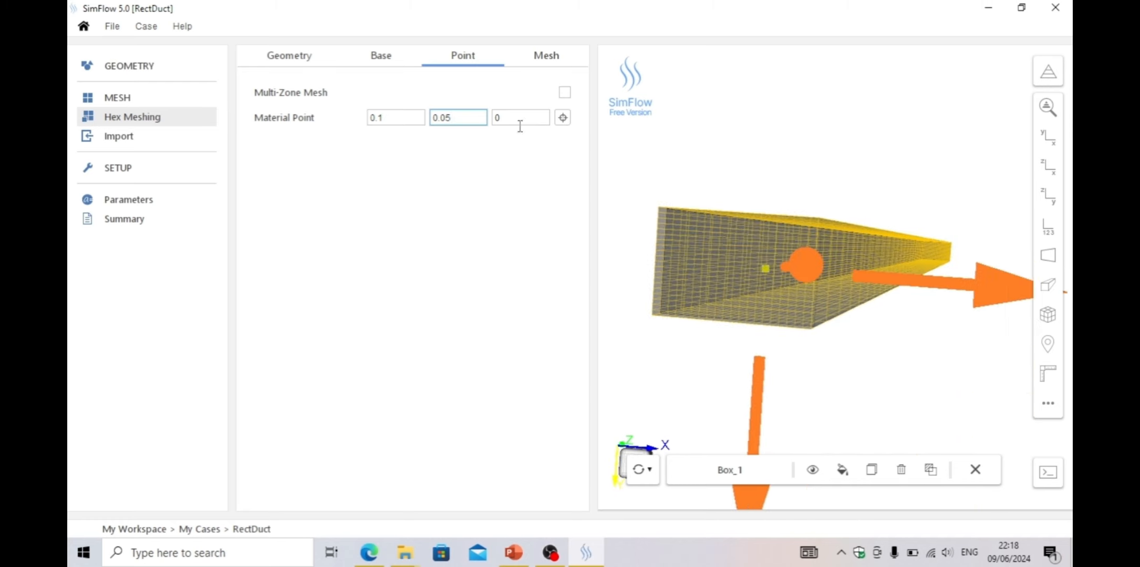
{"action": "left_click", "coordinate": [494, 118]}
{"action": "left_click", "coordinate": [465, 118]}
{"action": "left_click_drag", "start_coordinate": [822, 367], "coordinate": [774, 370]}
{"action": "scroll", "coordinate": [903, 305], "scroll_direction": "up", "scroll_amount": 3}
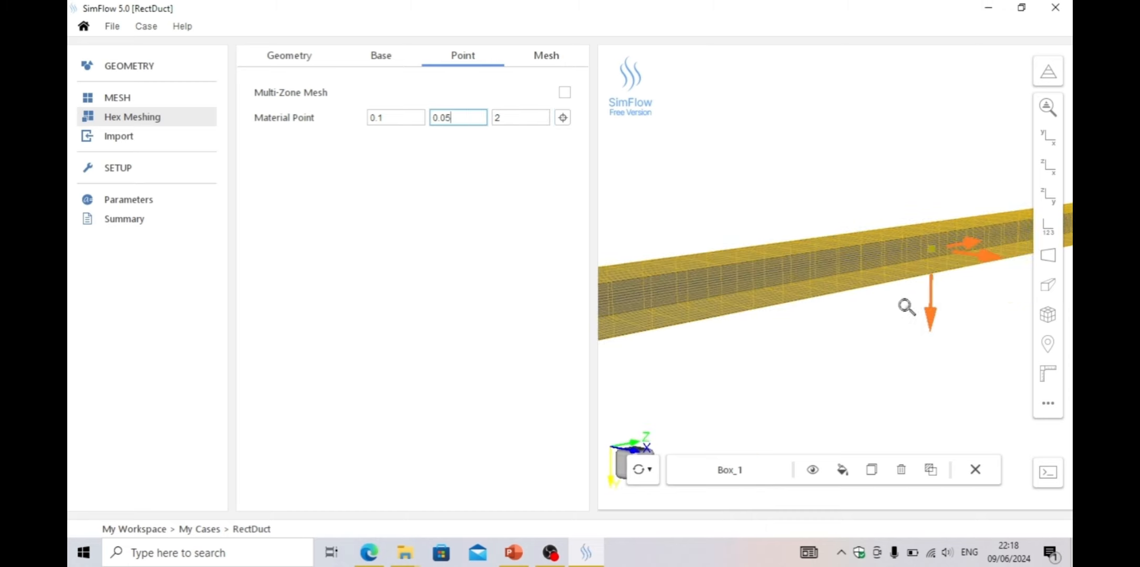
Generate the hex mesh in serial
{"action": "left_click_drag", "start_coordinate": [898, 308], "coordinate": [1037, 265]}
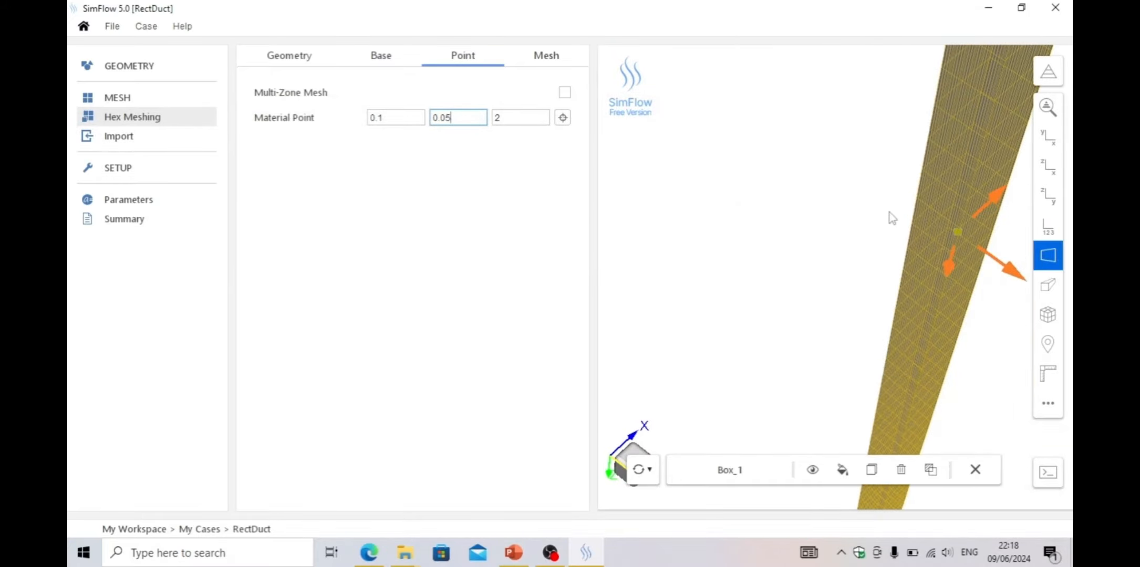
{"action": "left_click_drag", "start_coordinate": [892, 217], "coordinate": [842, 269]}
{"action": "scroll", "coordinate": [709, 200], "scroll_direction": "up", "scroll_amount": 2}
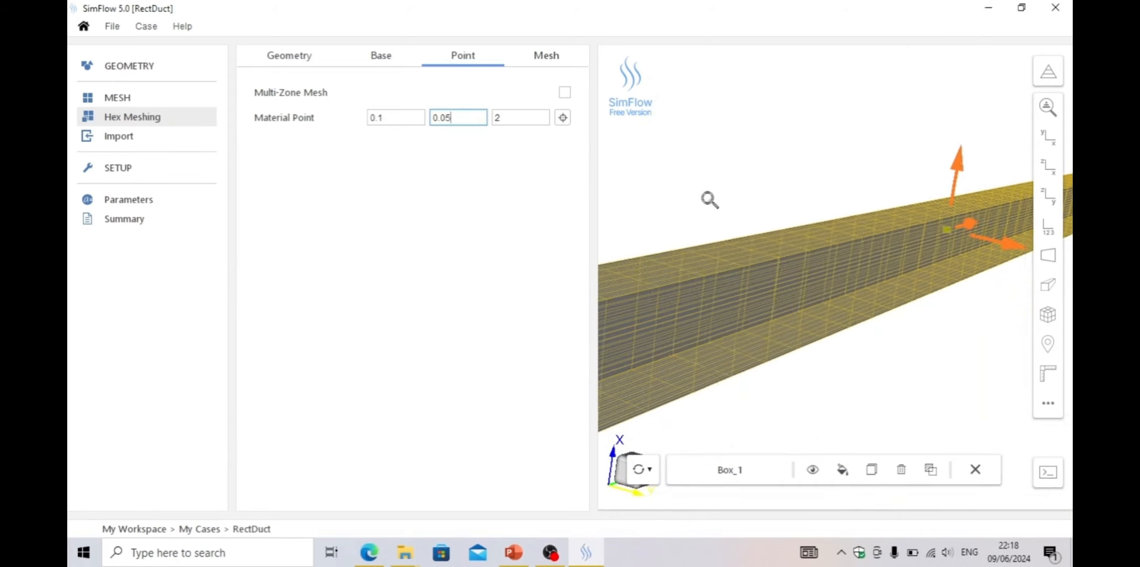
{"action": "scroll", "coordinate": [709, 200], "scroll_direction": "down", "scroll_amount": 1}
{"action": "left_click", "coordinate": [546, 55]}
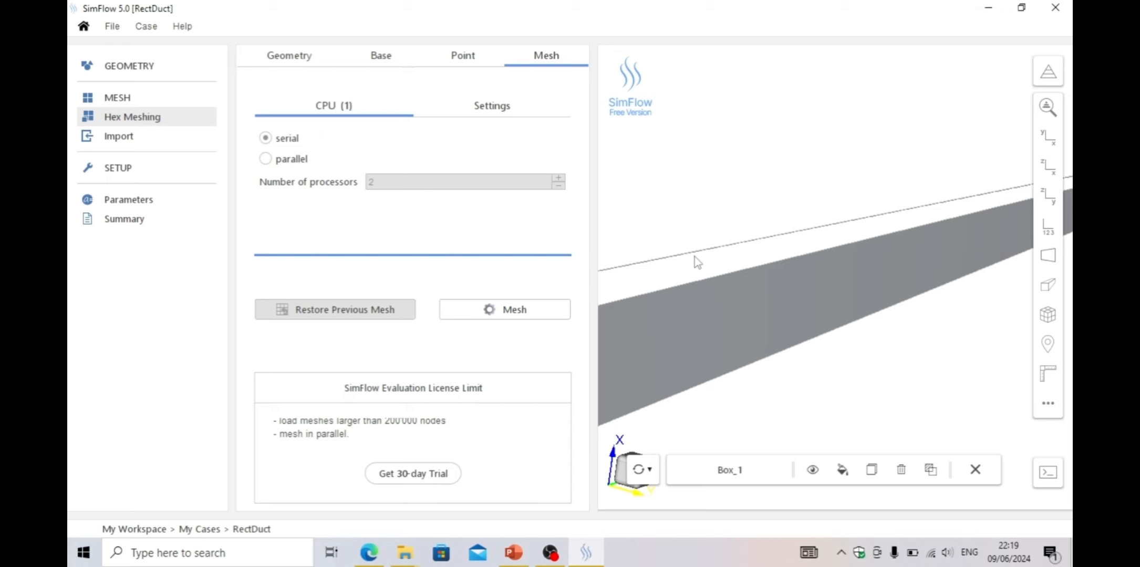
{"action": "scroll", "coordinate": [735, 247], "scroll_direction": "down", "scroll_amount": 6}
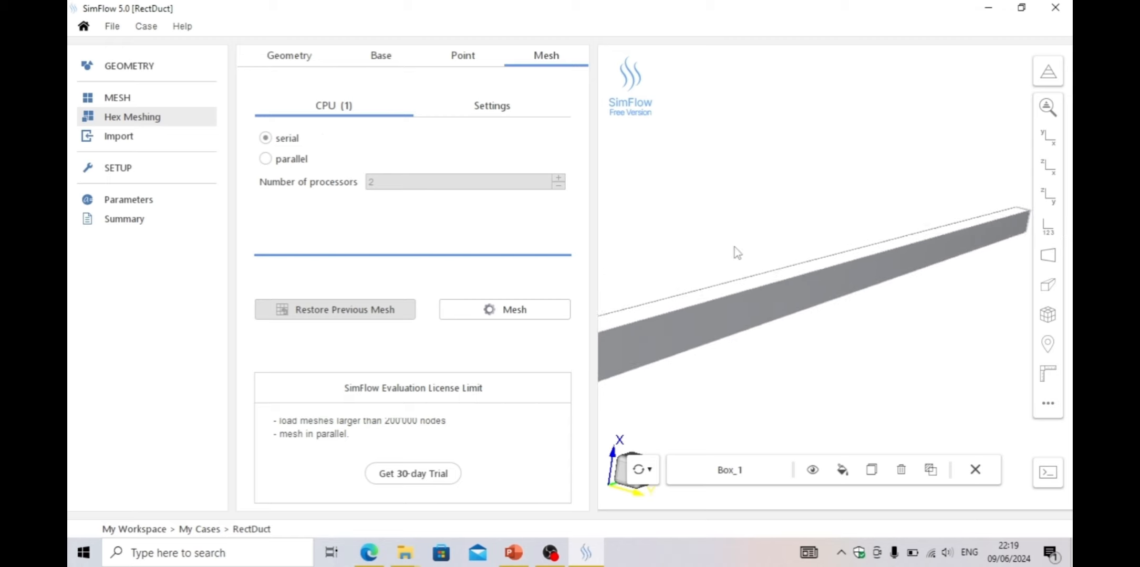
{"action": "left_click_drag", "start_coordinate": [702, 273], "coordinate": [699, 262]}
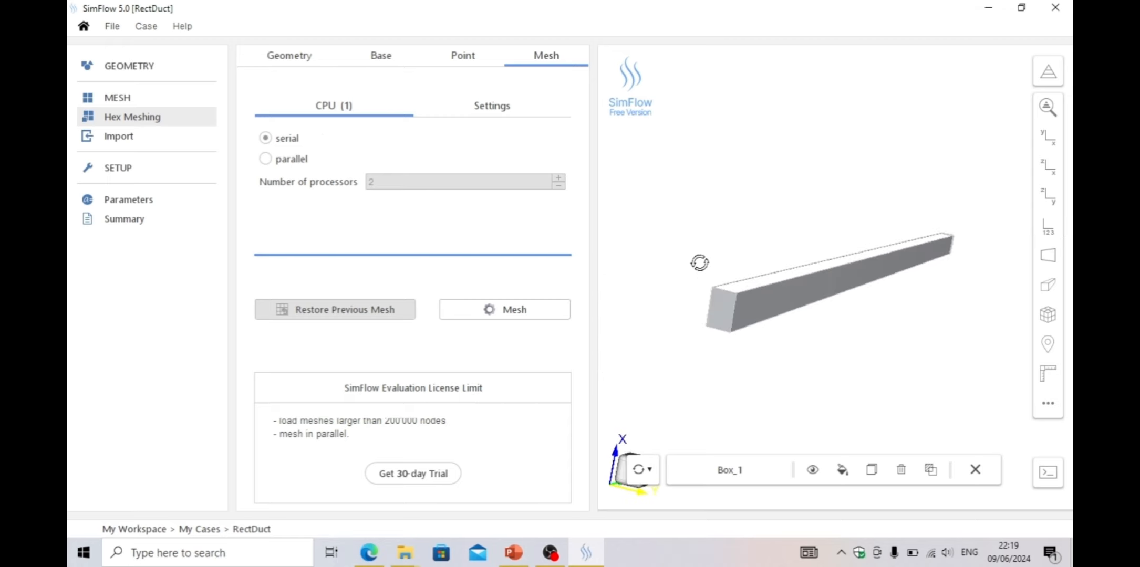
{"action": "left_click", "coordinate": [513, 314]}
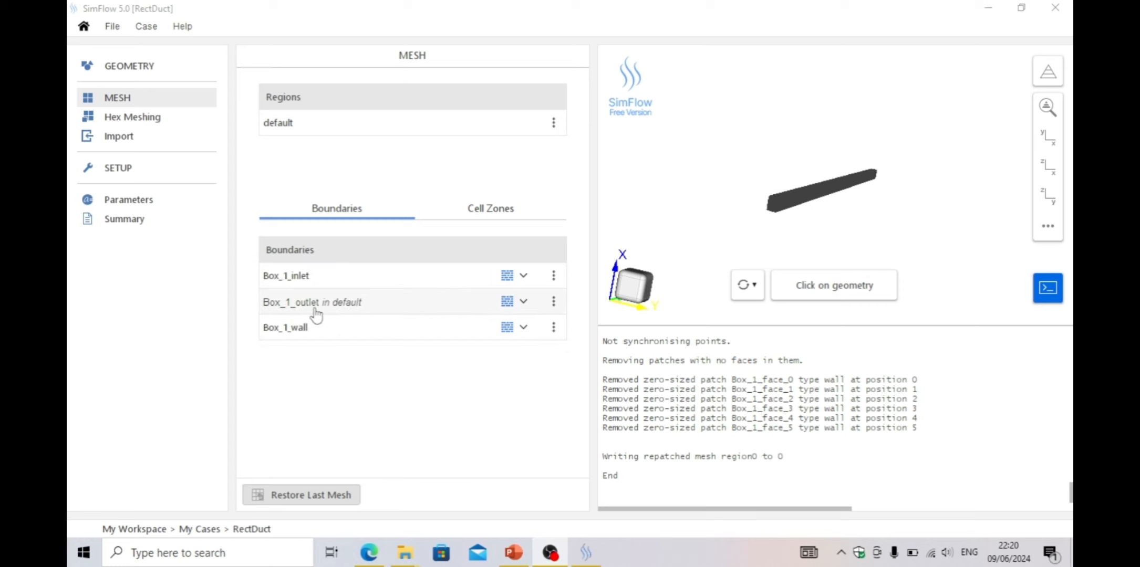
Set the Box_1_inlet and Box_1_outlet boundaries to patch type
{"action": "left_click", "coordinate": [524, 276]}
{"action": "left_click", "coordinate": [530, 299]}
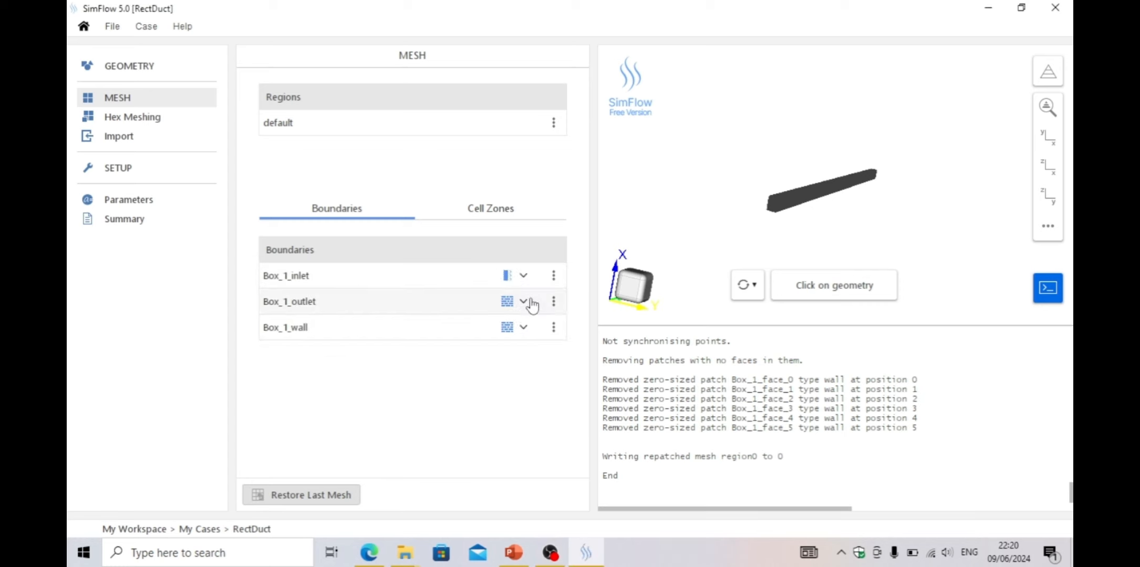
{"action": "left_click", "coordinate": [525, 302]}
{"action": "left_click", "coordinate": [532, 324]}
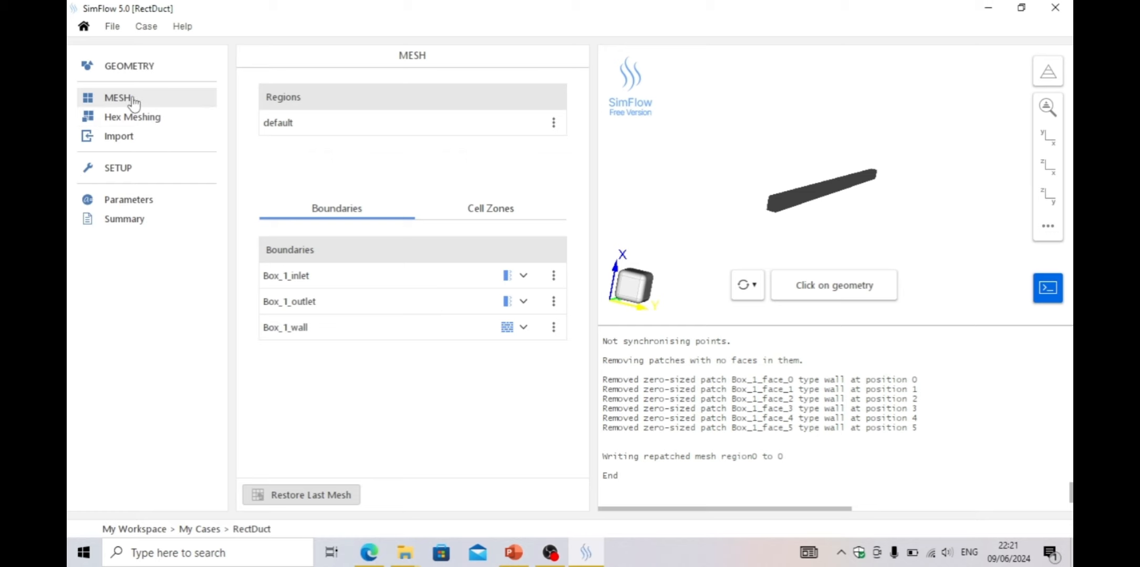
Select the steady-state incompressible SIMPLE solver
{"action": "left_click", "coordinate": [122, 171]}
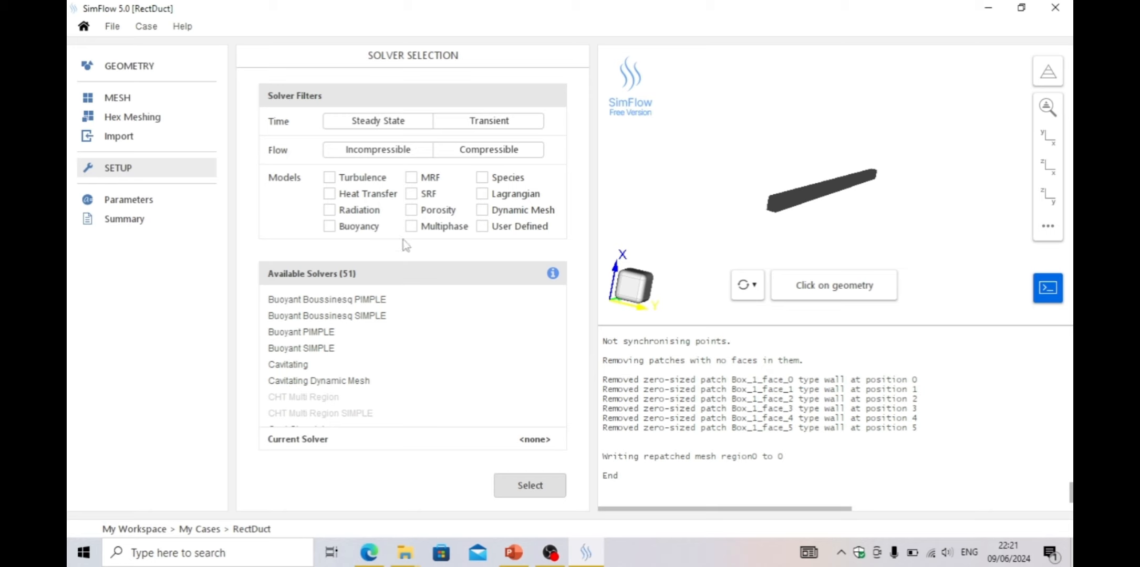
{"action": "left_click", "coordinate": [390, 129]}
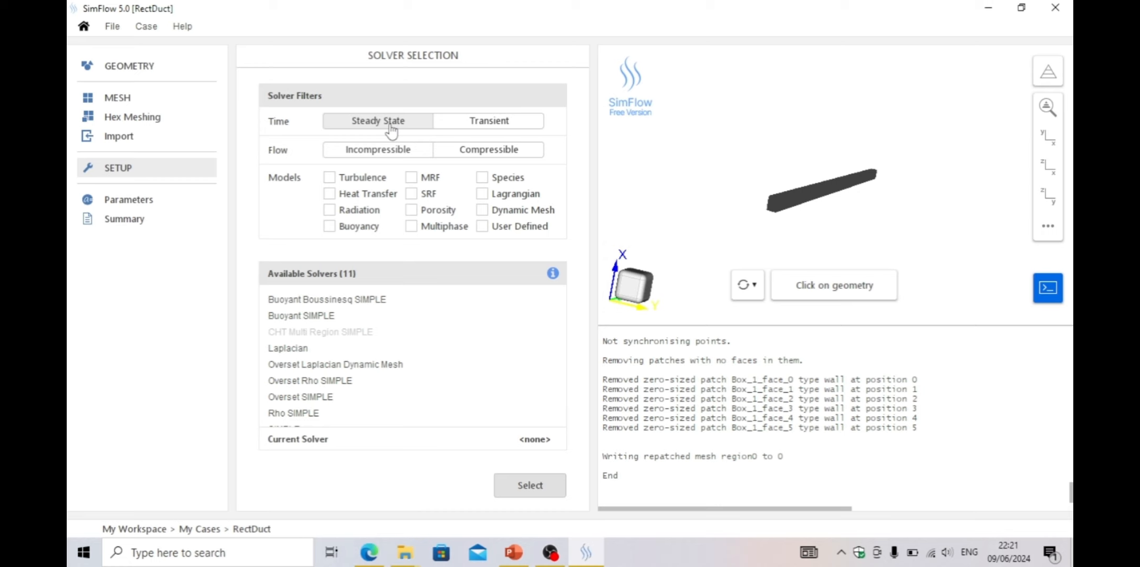
{"action": "left_click", "coordinate": [392, 151]}
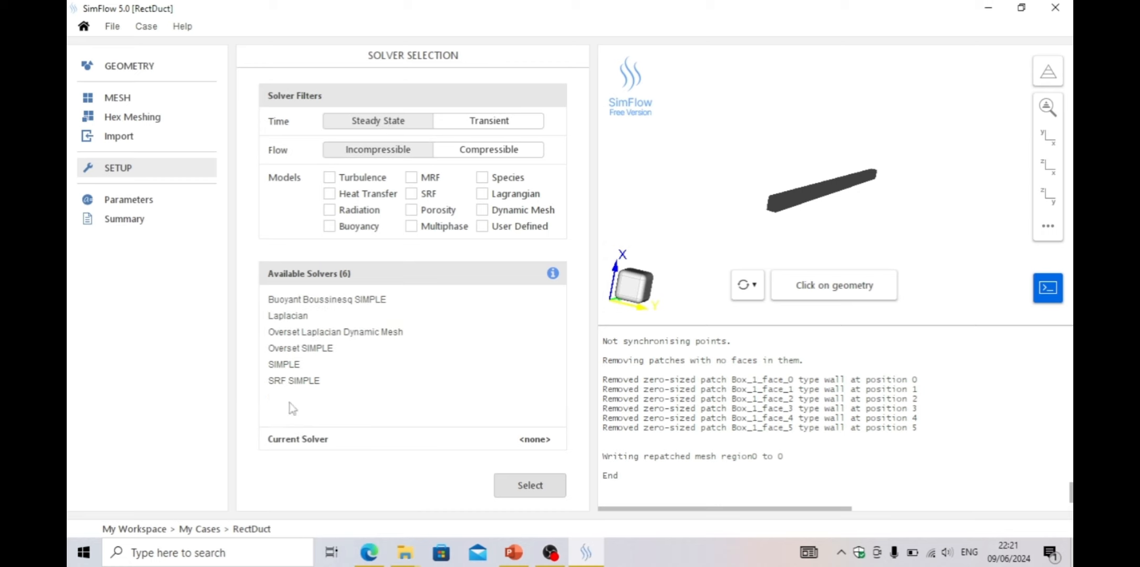
{"action": "left_click", "coordinate": [282, 366]}
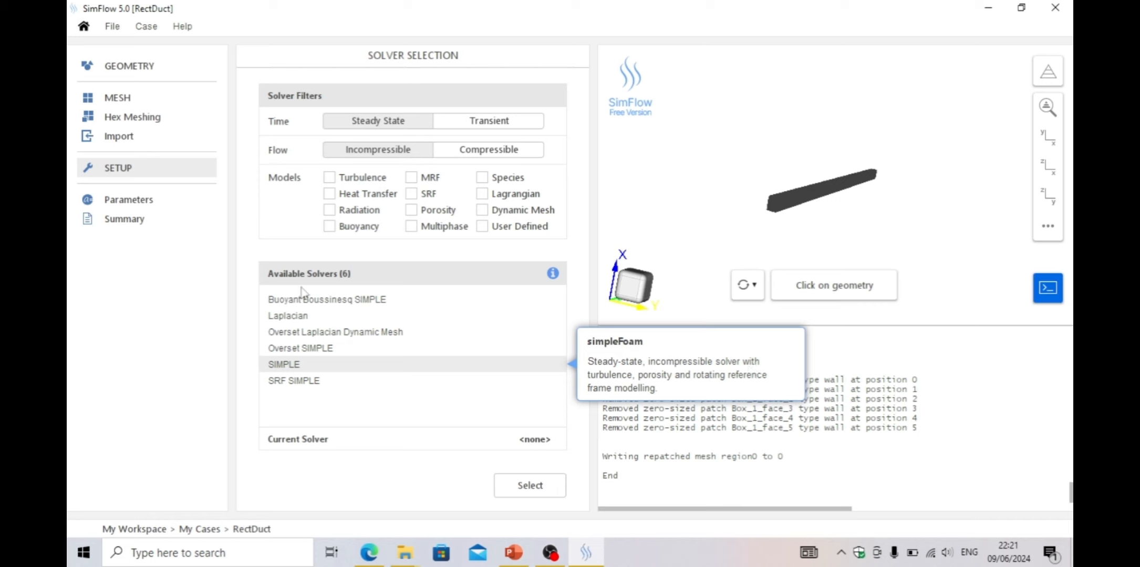
{"action": "left_click", "coordinate": [530, 484]}
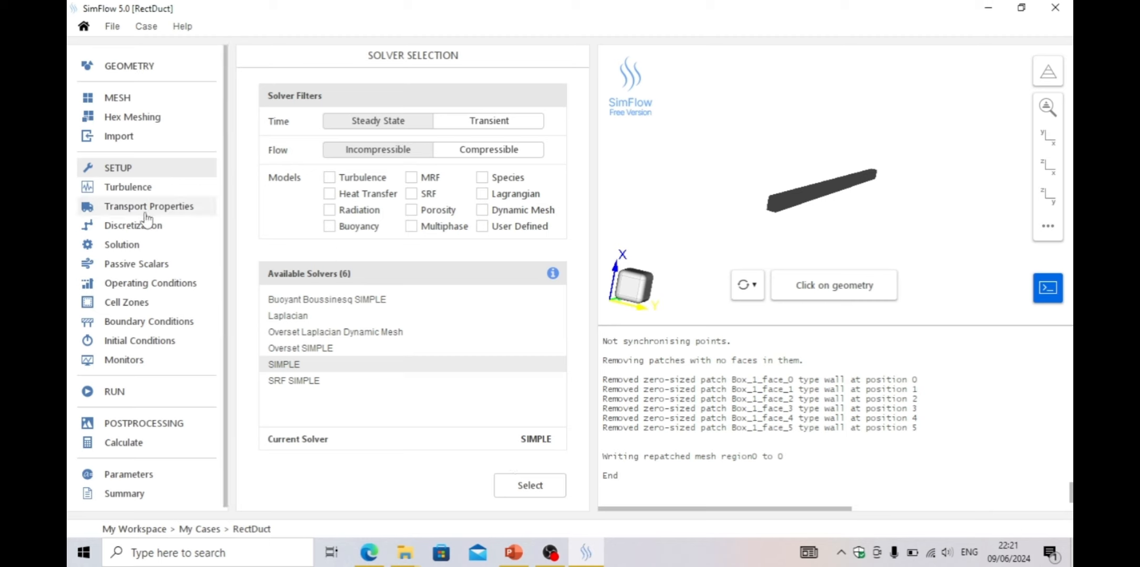
Try the RANS and LES turbulence modeling options, then return to Laminar
{"action": "left_click", "coordinate": [138, 188]}
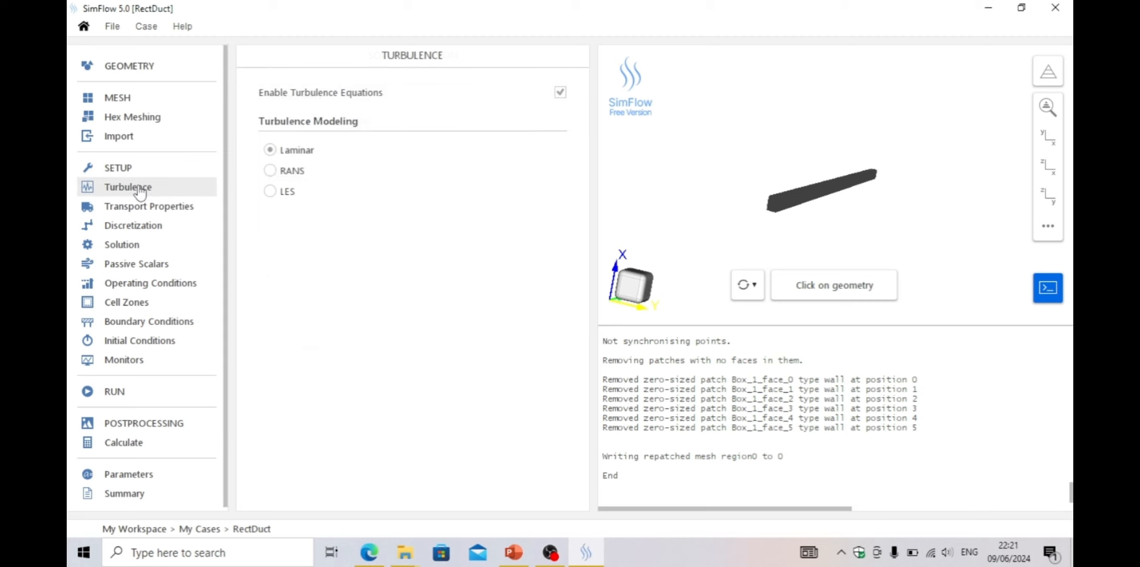
{"action": "left_click", "coordinate": [271, 171]}
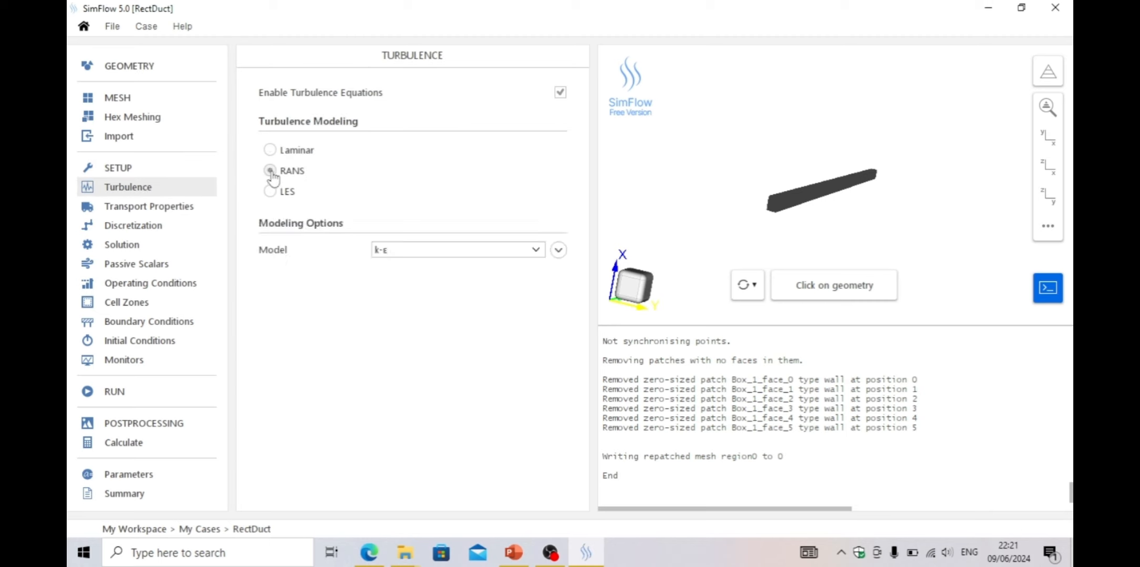
{"action": "left_click", "coordinate": [533, 252]}
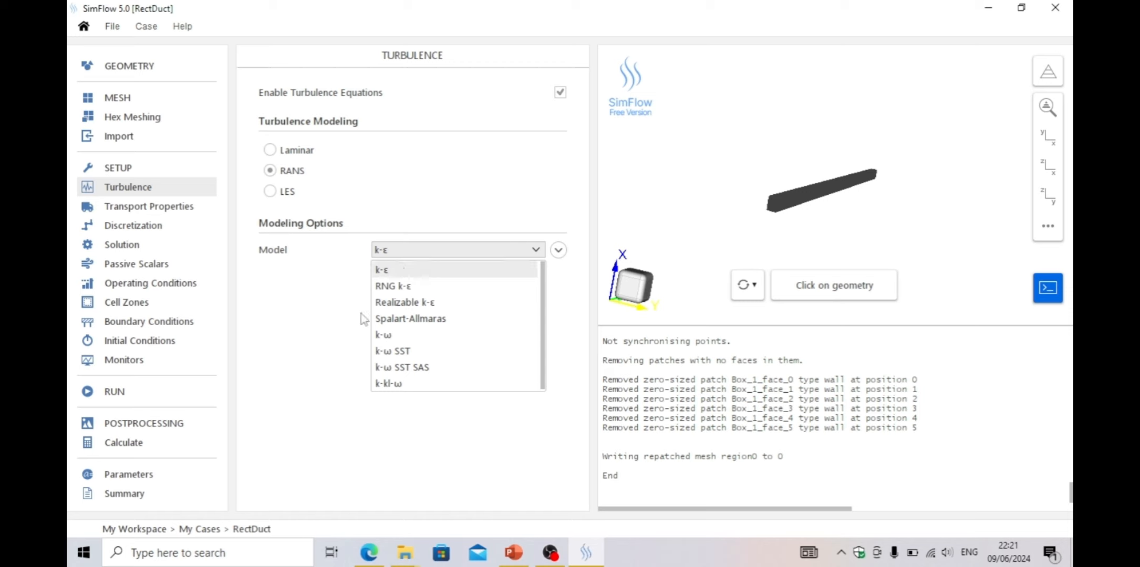
{"action": "left_click", "coordinate": [418, 415]}
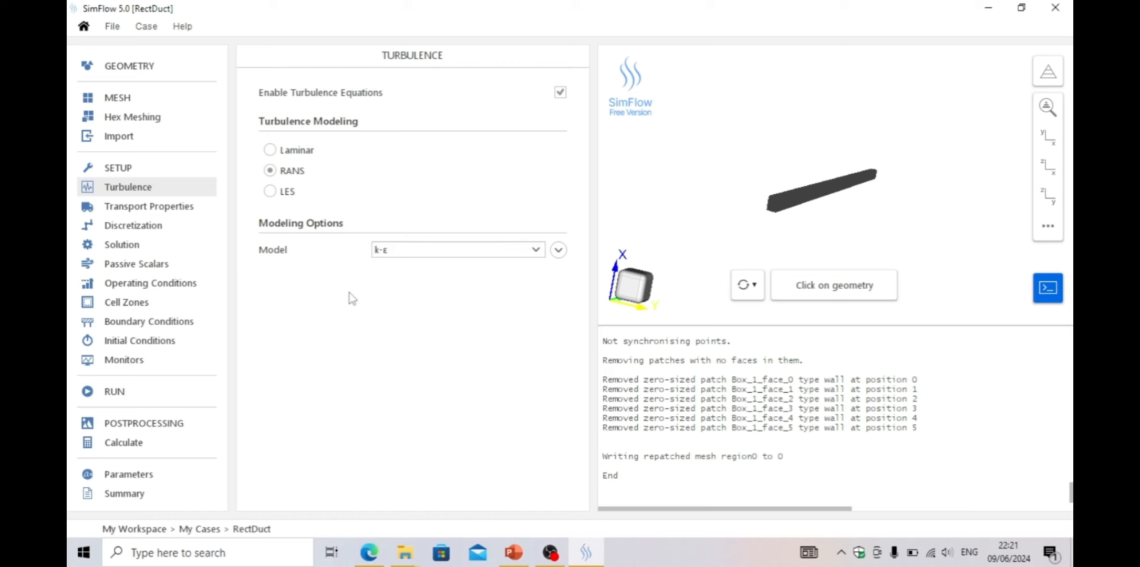
{"action": "left_click", "coordinate": [270, 150]}
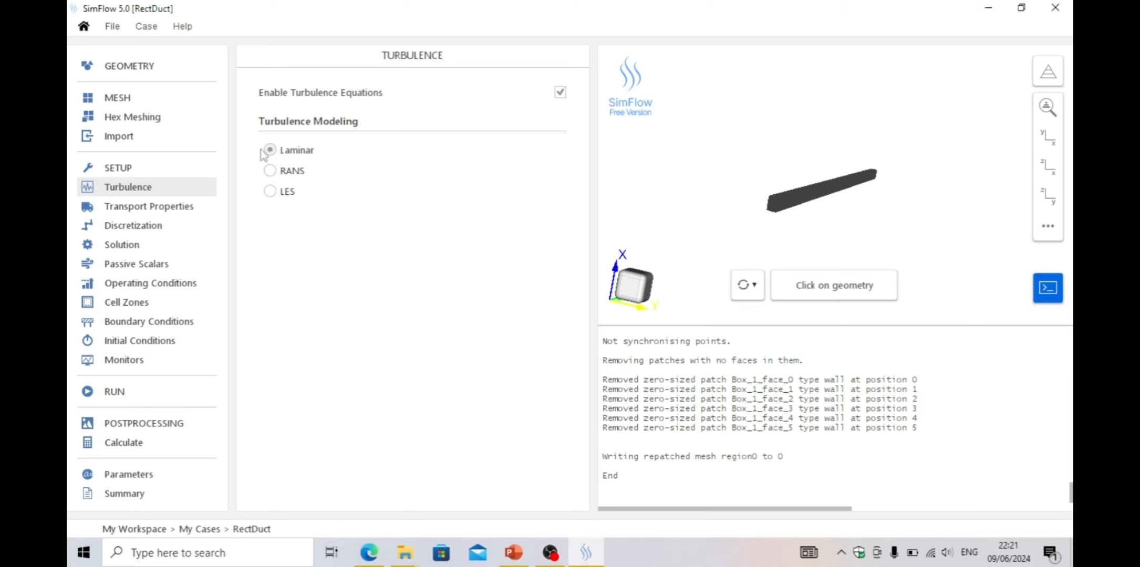
{"action": "left_click", "coordinate": [270, 191]}
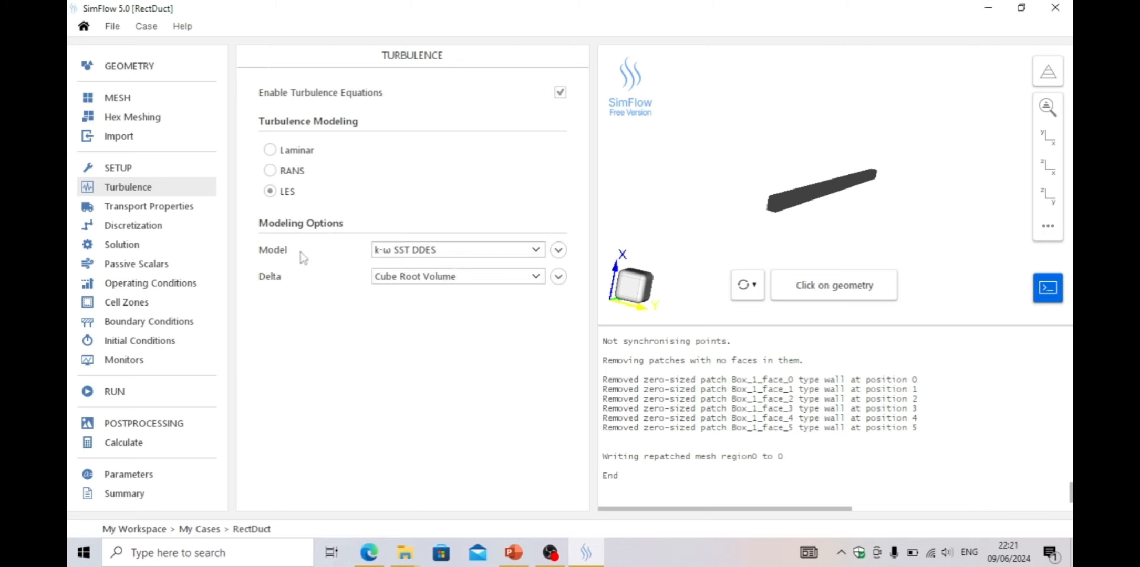
{"action": "left_click", "coordinate": [270, 151]}
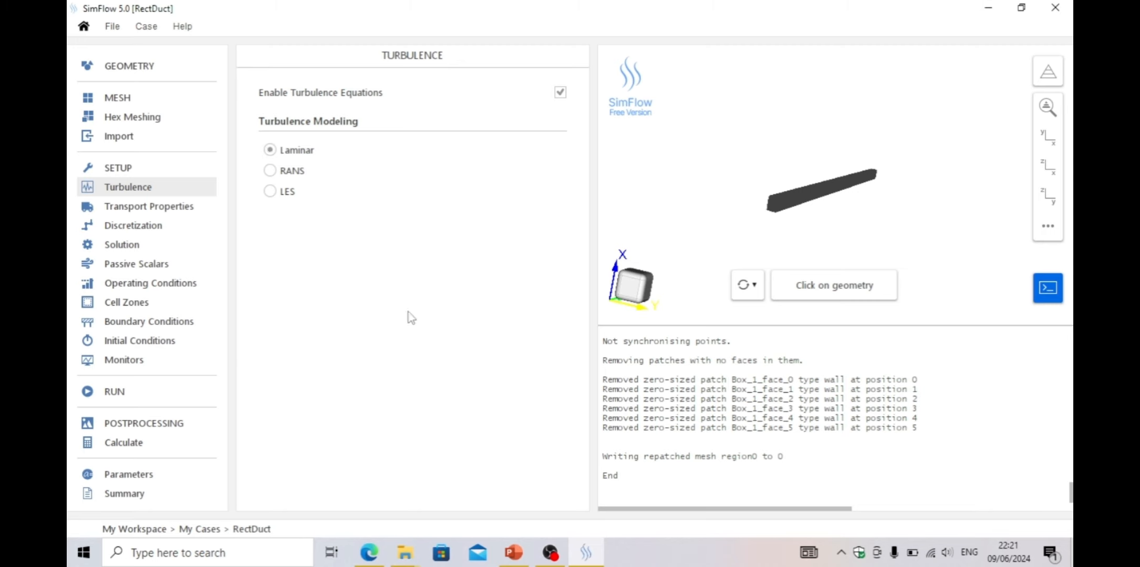
Load air's properties from the material database for the Newtonian transport model
{"action": "left_click", "coordinate": [161, 210]}
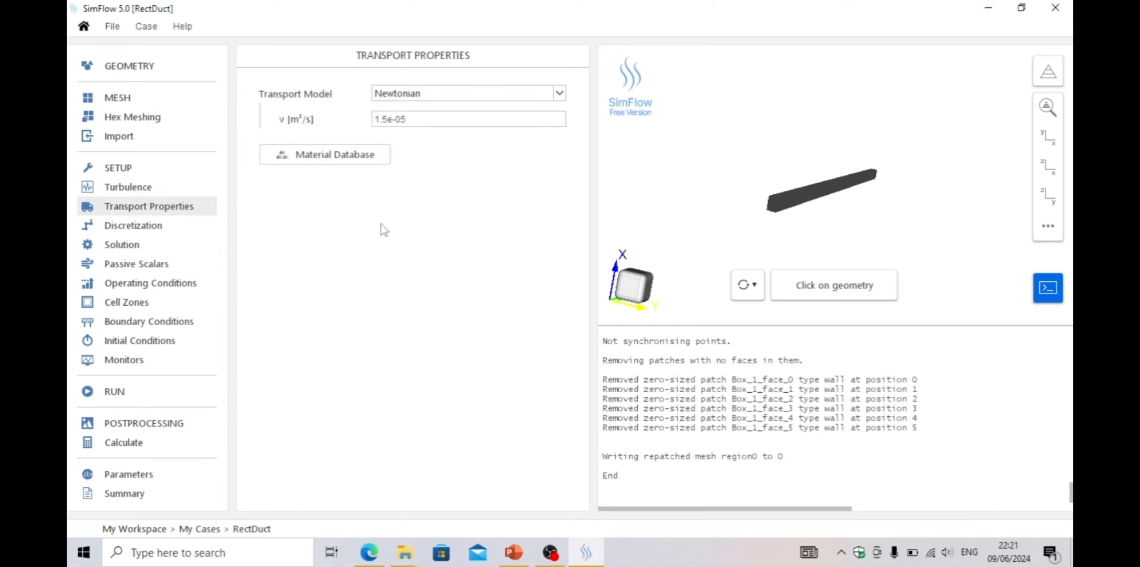
{"action": "left_click", "coordinate": [373, 157]}
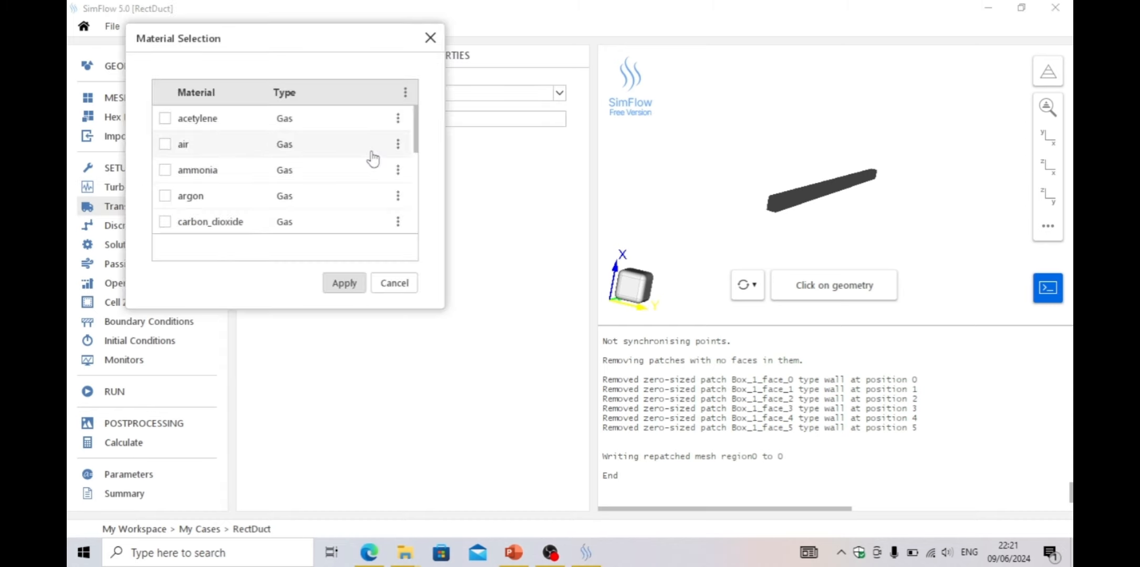
{"action": "left_click", "coordinate": [166, 146]}
{"action": "left_click", "coordinate": [341, 283]}
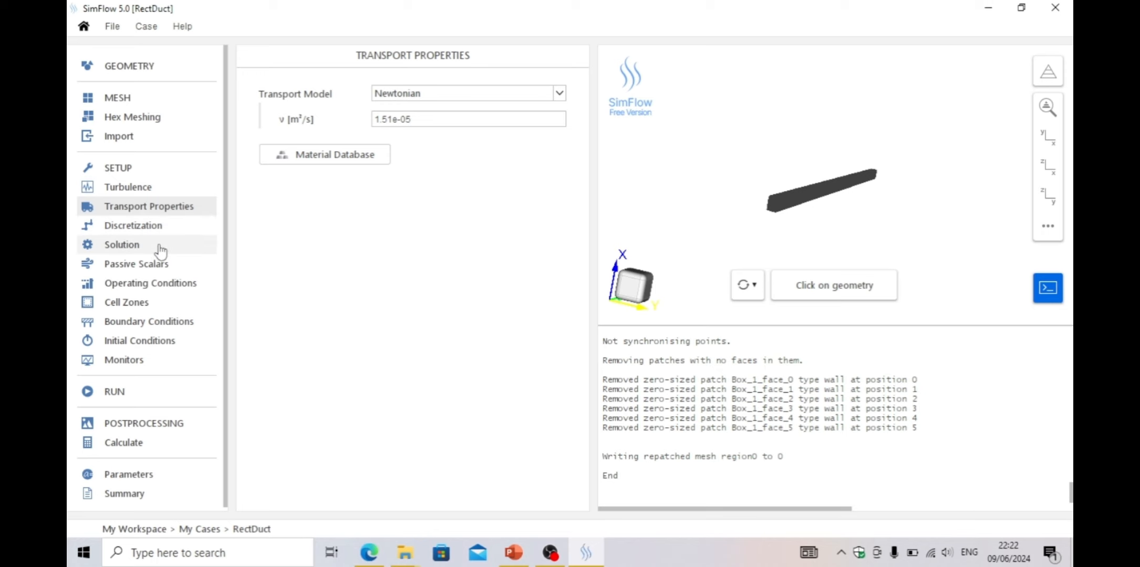
Set Box_1_inlet as a velocity inlet with a reference velocity of 0.1 m/s
{"action": "left_click", "coordinate": [184, 326]}
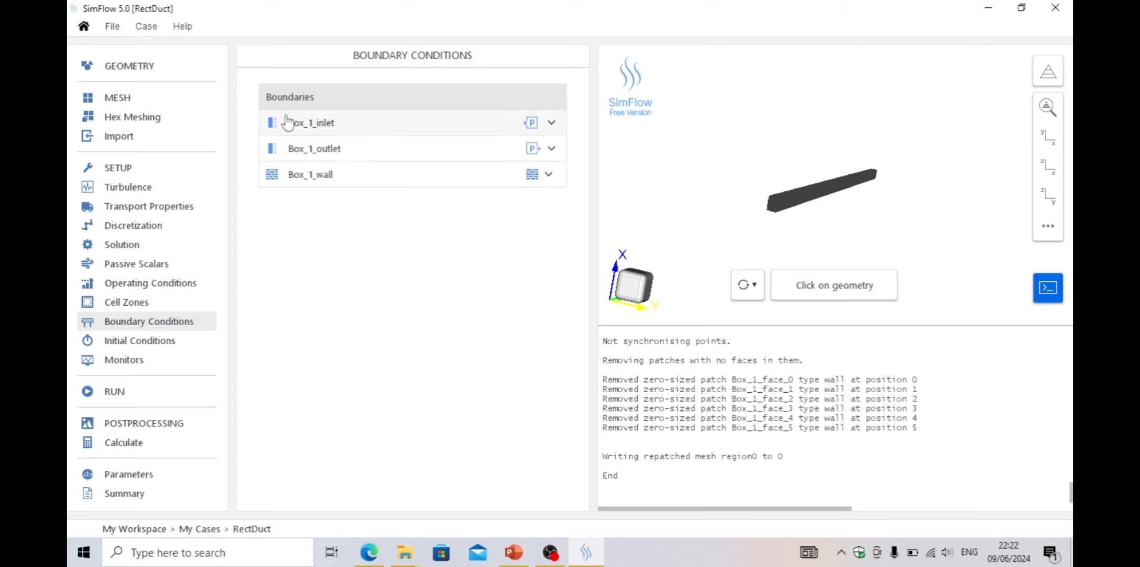
{"action": "left_click", "coordinate": [553, 124]}
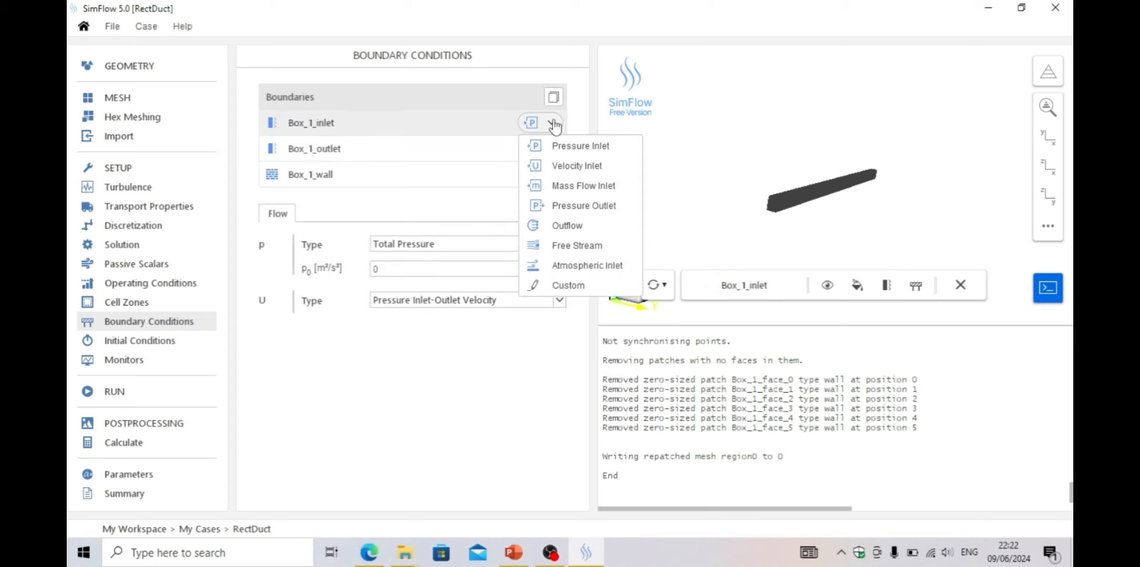
{"action": "left_click", "coordinate": [571, 168]}
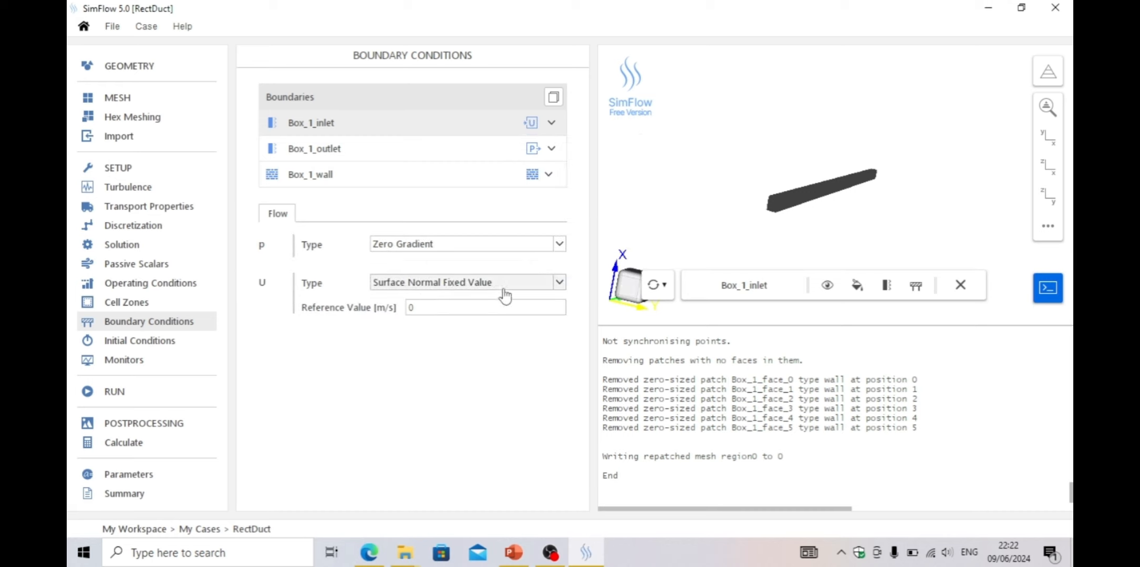
{"action": "left_click", "coordinate": [432, 308]}
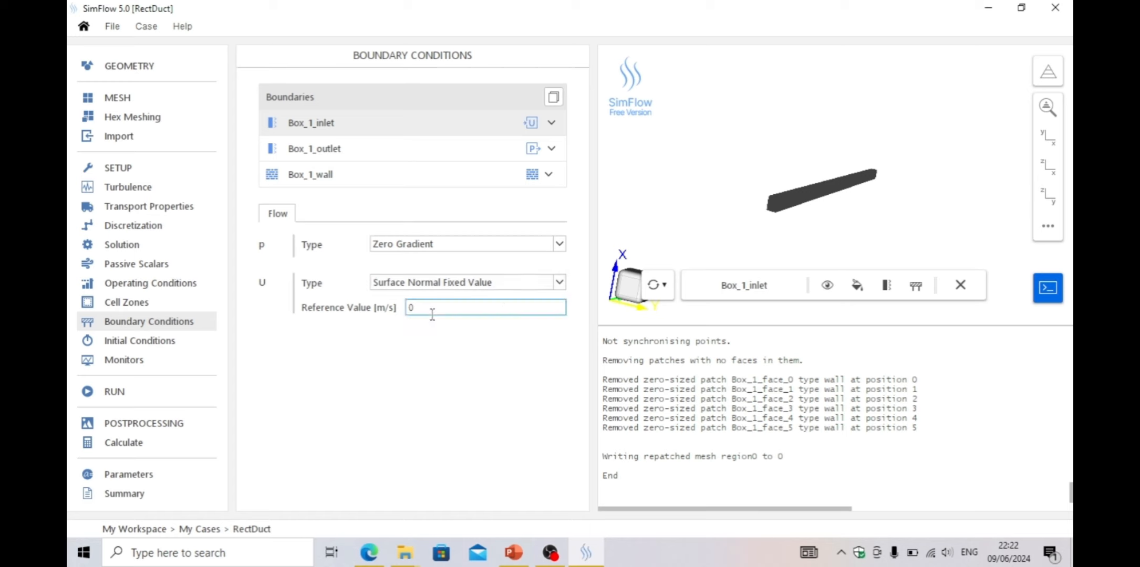
{"action": "key", "text": "Return"}
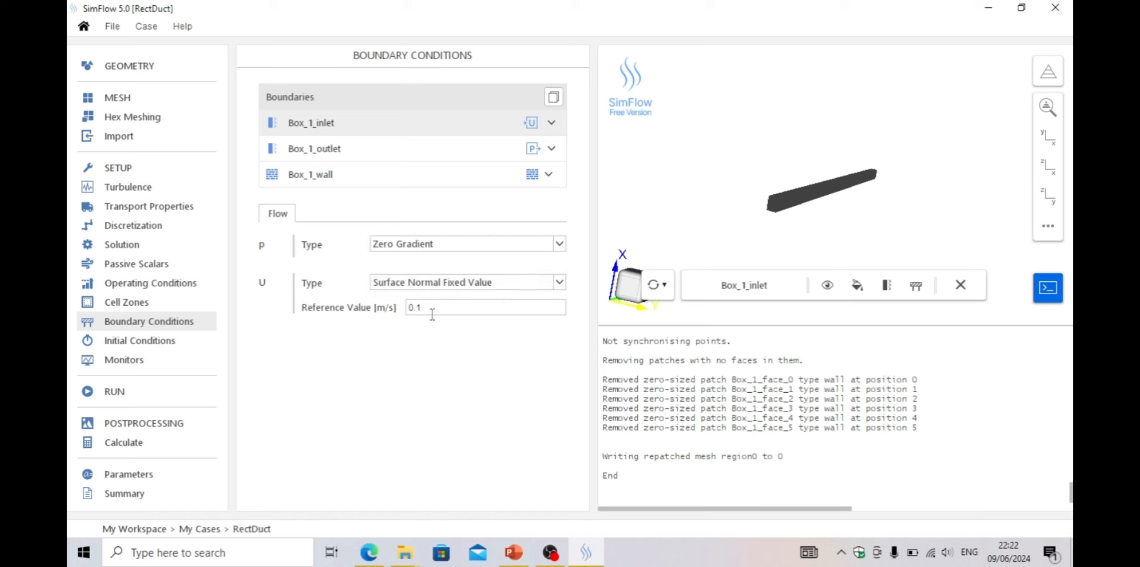
{"action": "left_click", "coordinate": [426, 370]}
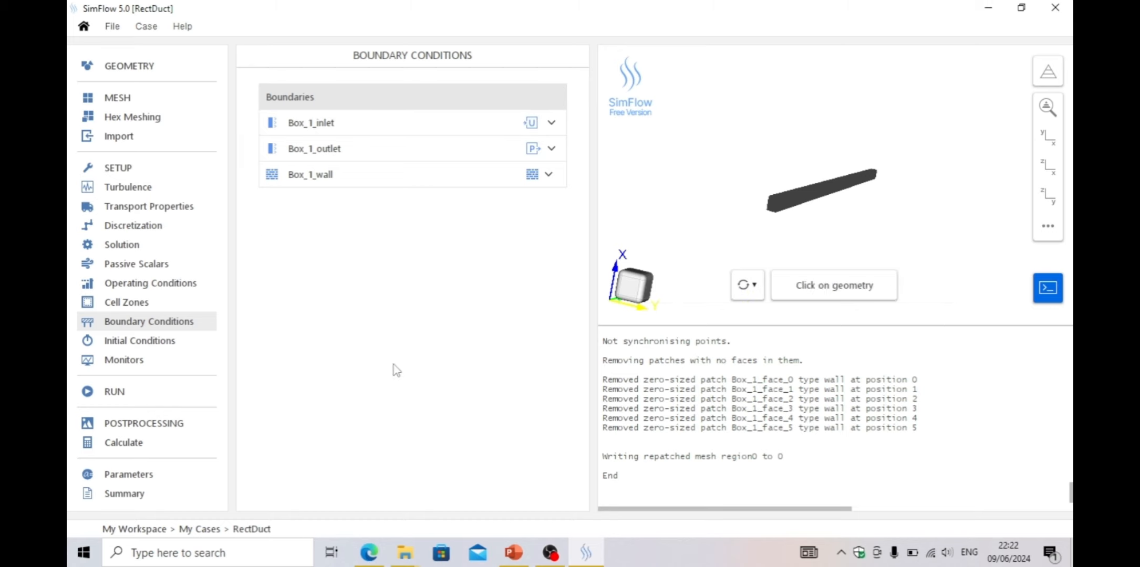
Set Box_1_outlet as a pressure outlet
{"action": "left_click", "coordinate": [530, 149]}
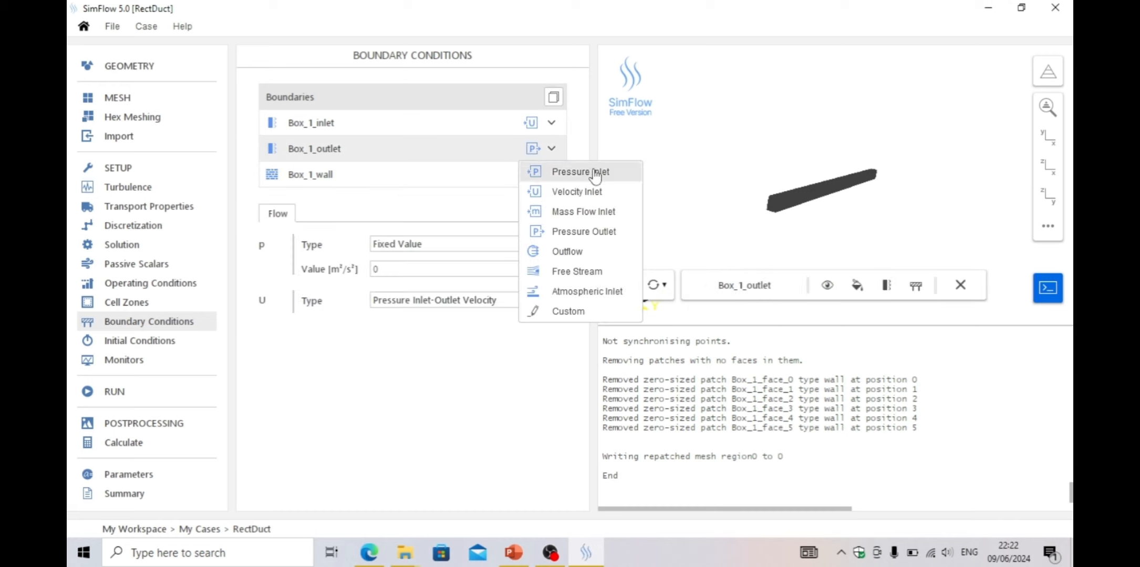
{"action": "left_click", "coordinate": [585, 233]}
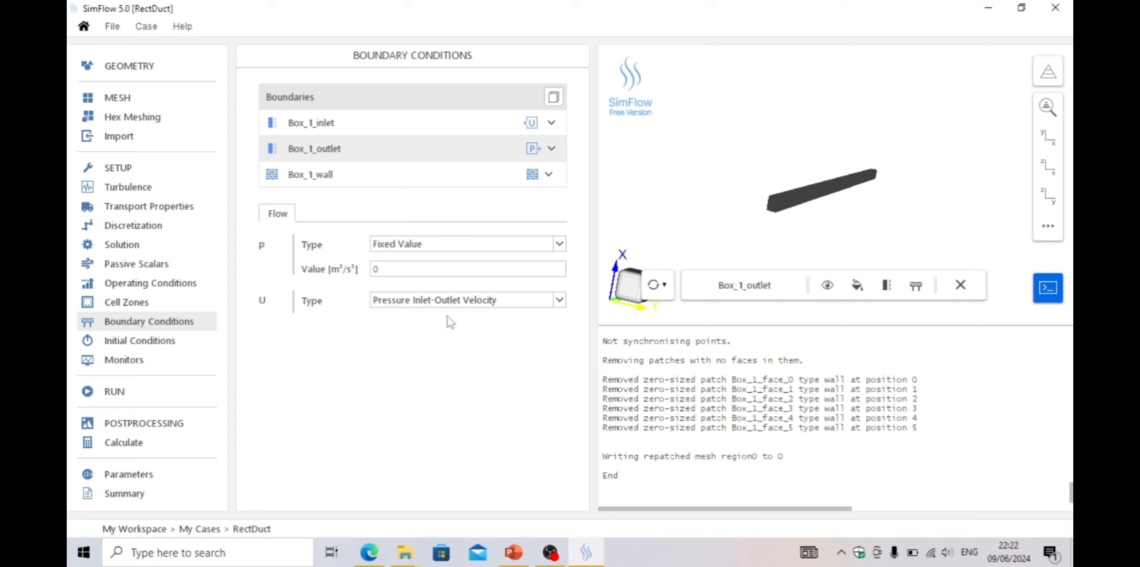
{"action": "left_click", "coordinate": [427, 372]}
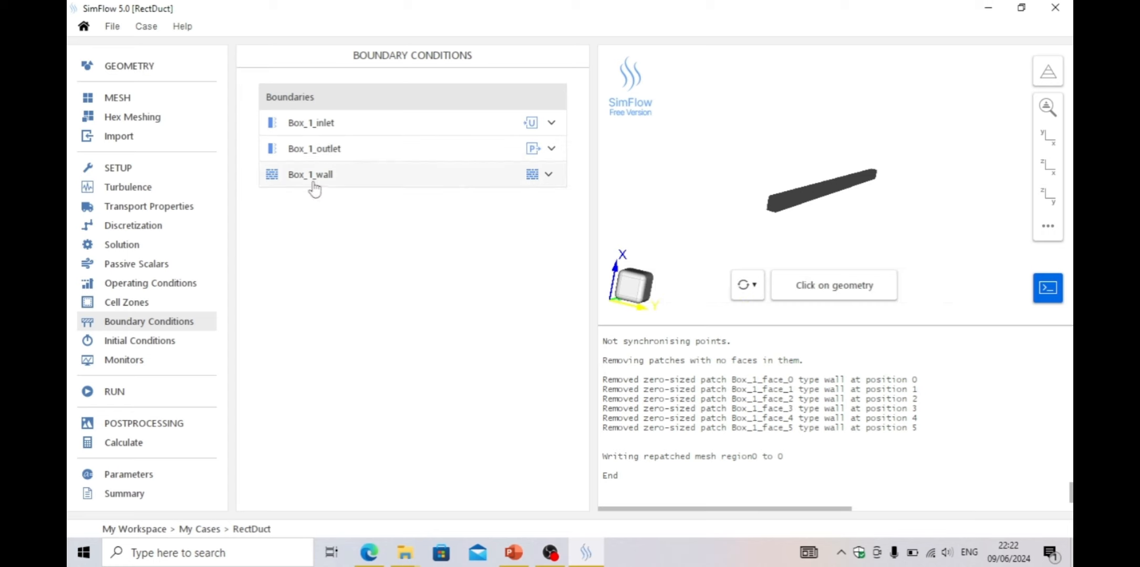
Add a slice sampling monitor with its normal set to 0, 1, 0
{"action": "left_click", "coordinate": [133, 365]}
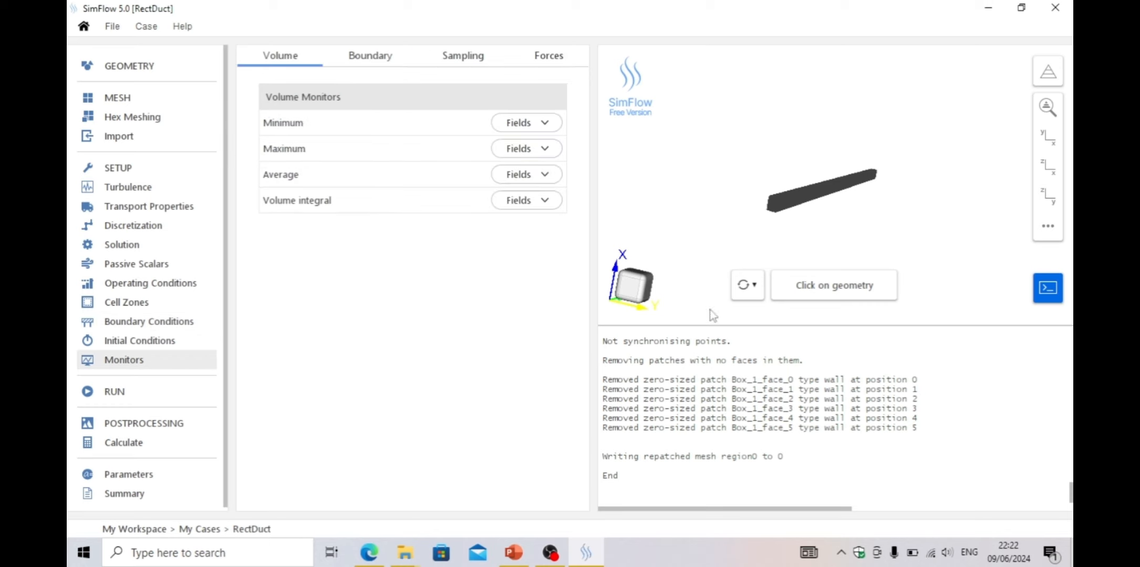
{"action": "scroll", "coordinate": [834, 245], "scroll_direction": "up", "scroll_amount": 2}
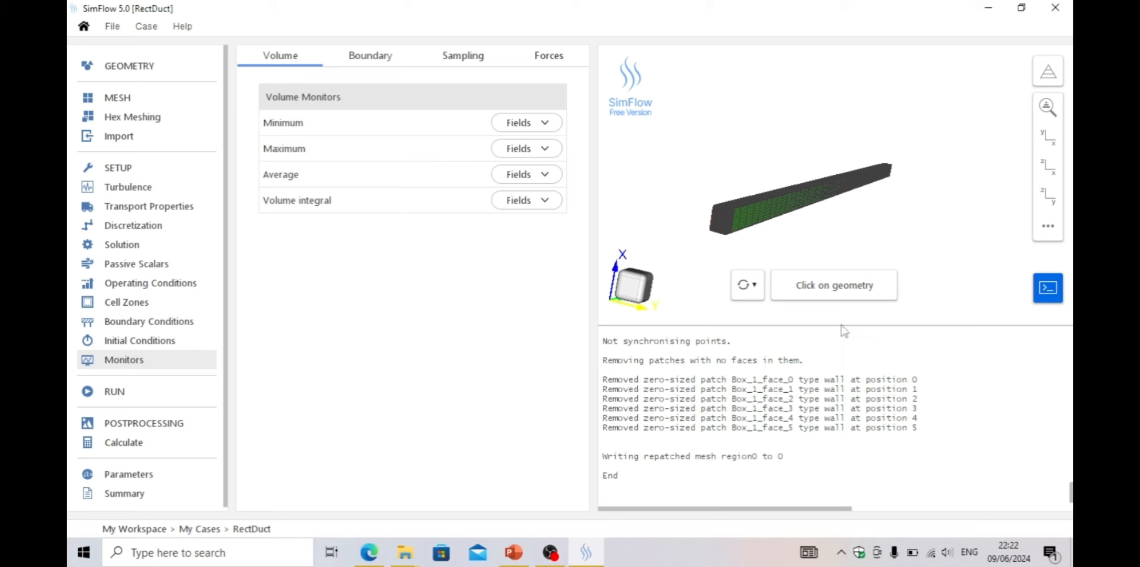
{"action": "left_click_drag", "start_coordinate": [841, 319], "coordinate": [868, 468]}
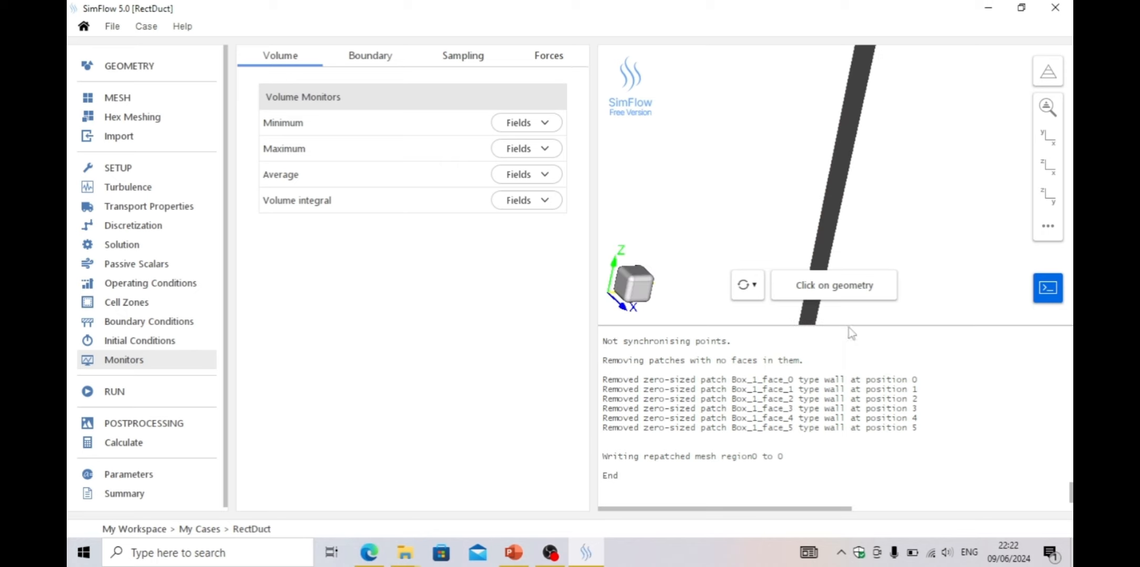
{"action": "left_click_drag", "start_coordinate": [848, 325], "coordinate": [827, 117]}
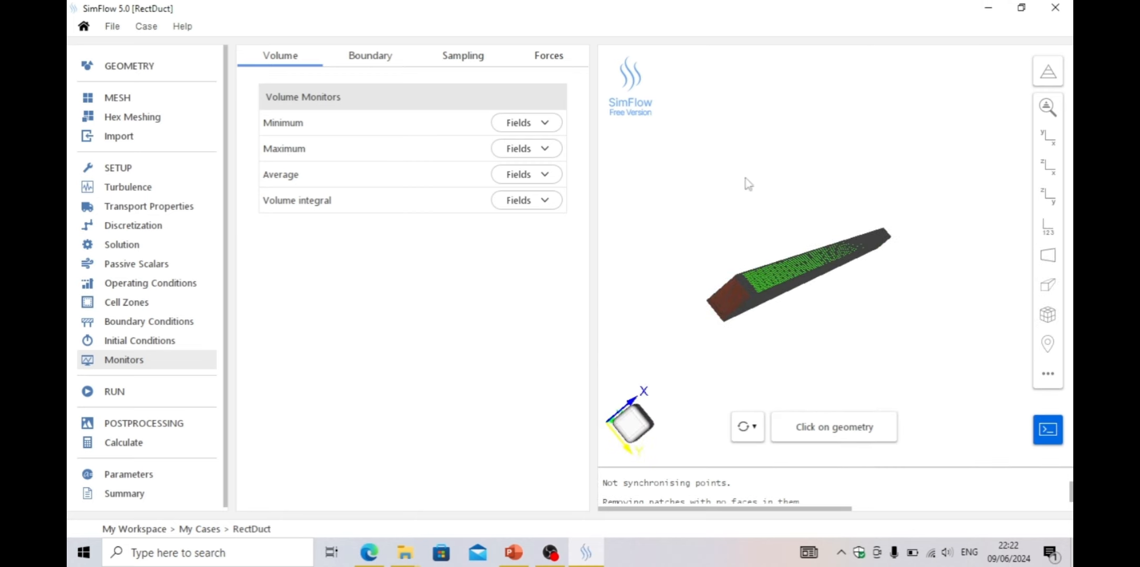
{"action": "left_click", "coordinate": [467, 58]}
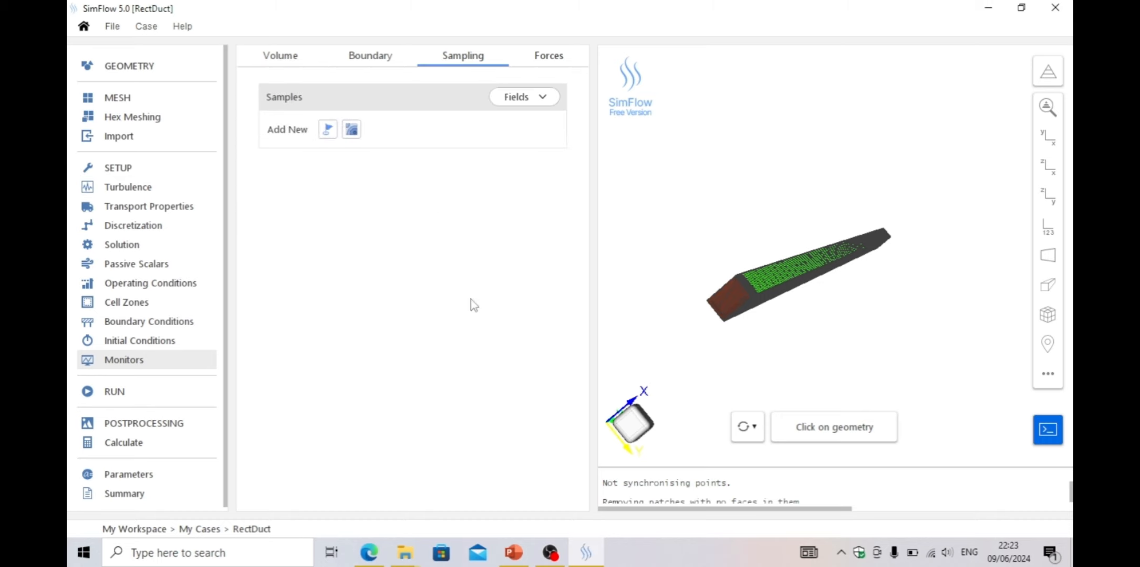
{"action": "left_click", "coordinate": [352, 129]}
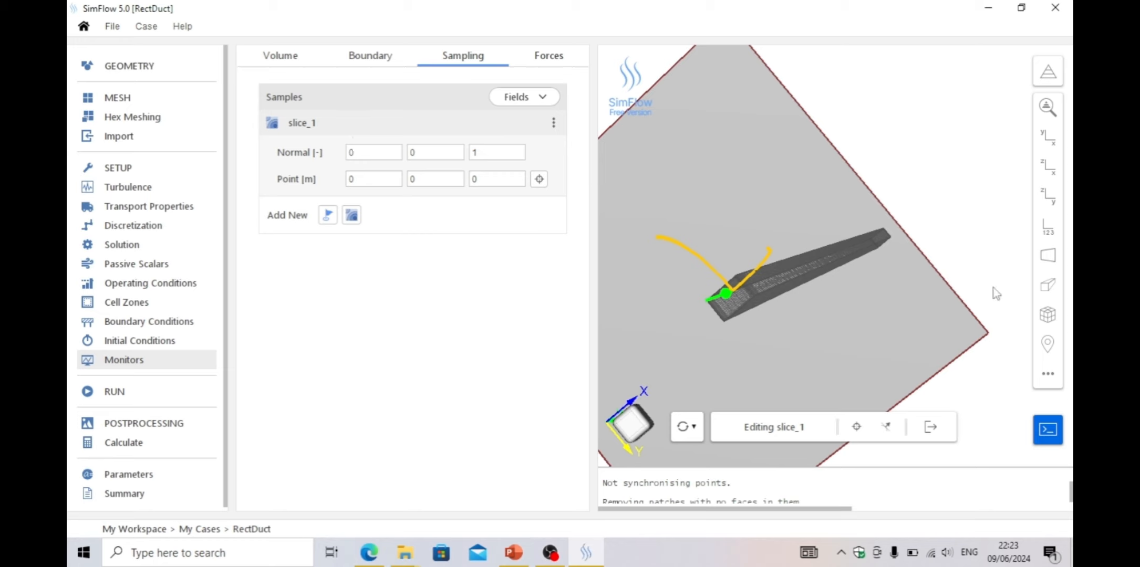
{"action": "double_click", "coordinate": [484, 155]}
{"action": "type", "text": "0"}
{"action": "double_click", "coordinate": [412, 153]}
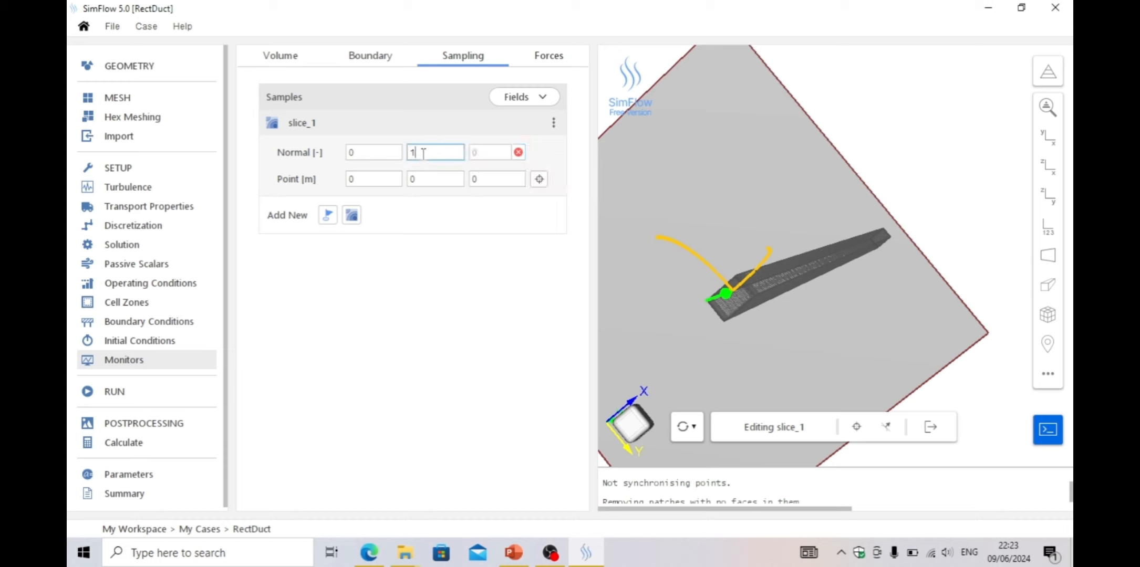
{"action": "left_click", "coordinate": [494, 152]}
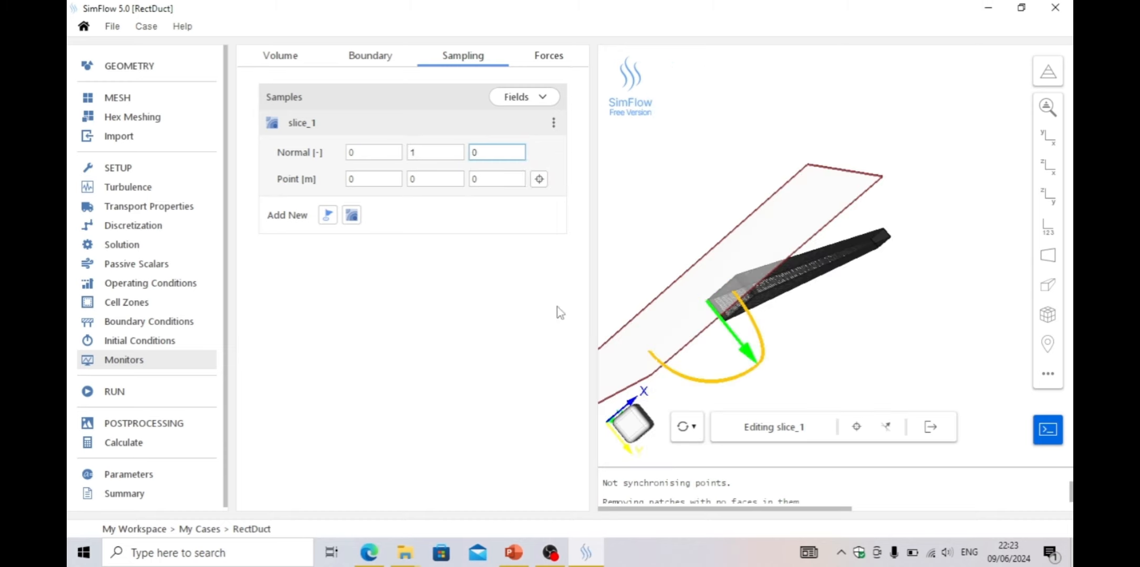
Set the slice's point y-coordinate to 0.05 m
{"action": "mouse_move", "coordinate": [806, 341]}
{"action": "left_mouse_down"}
{"action": "mouse_move", "coordinate": [793, 323]}
{"action": "mouse_move", "coordinate": [799, 336]}
{"action": "left_mouse_up"}
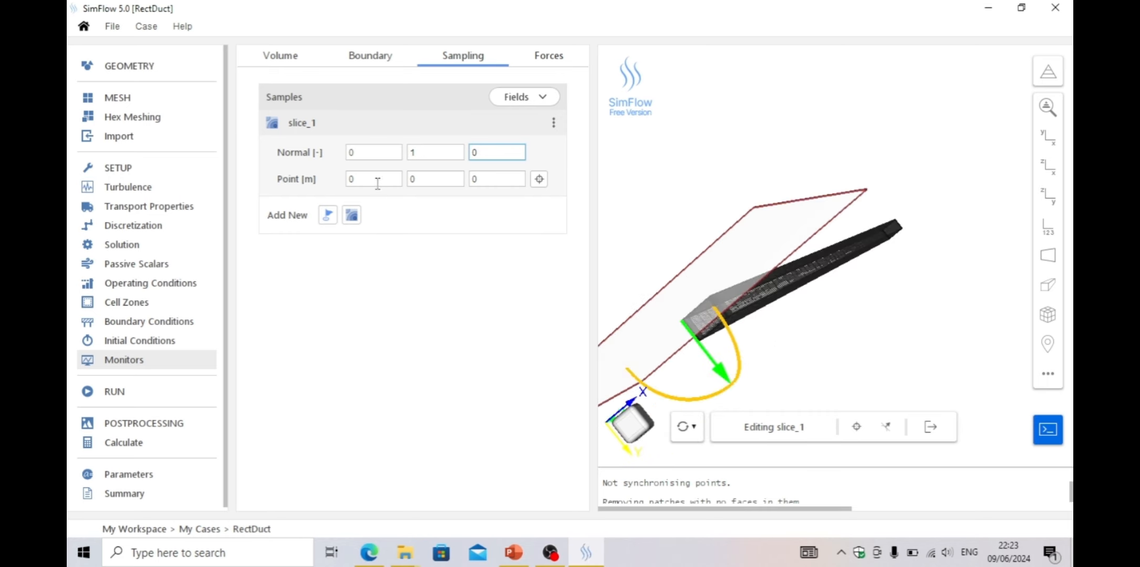
{"action": "left_click_drag", "start_coordinate": [822, 344], "coordinate": [828, 333]}
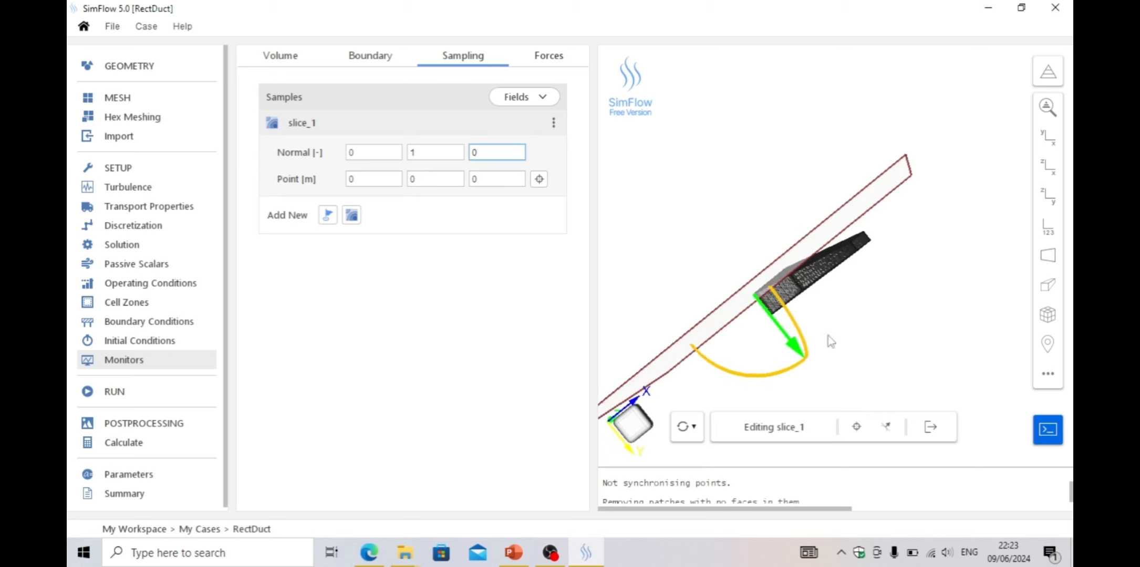
{"action": "left_click", "coordinate": [432, 181]}
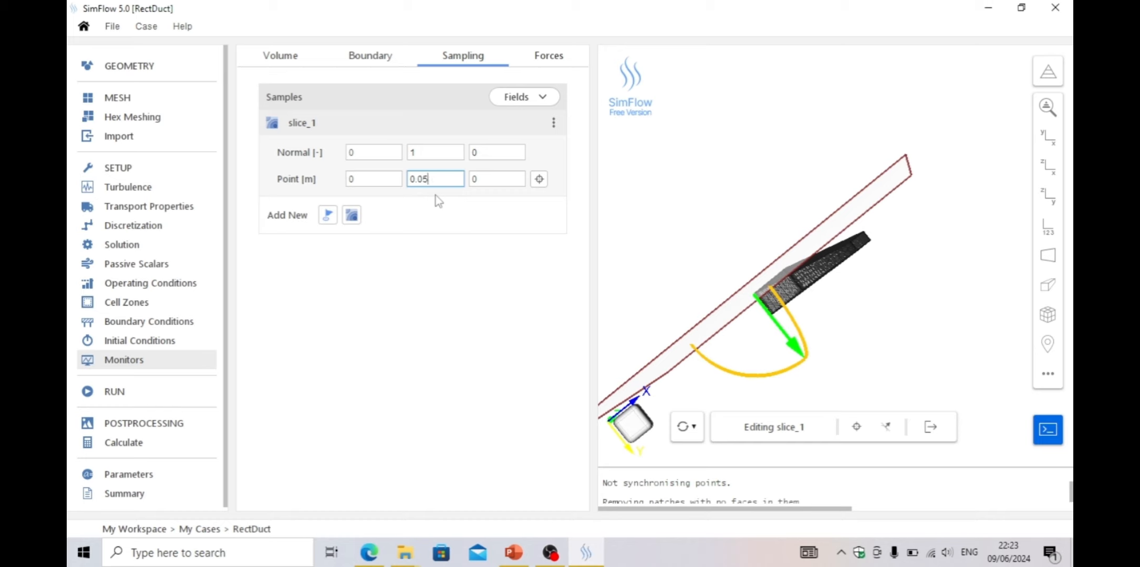
Inspect the slice plane and duct mesh in the 3D view, briefly toggling a section view
{"action": "left_click", "coordinate": [487, 182]}
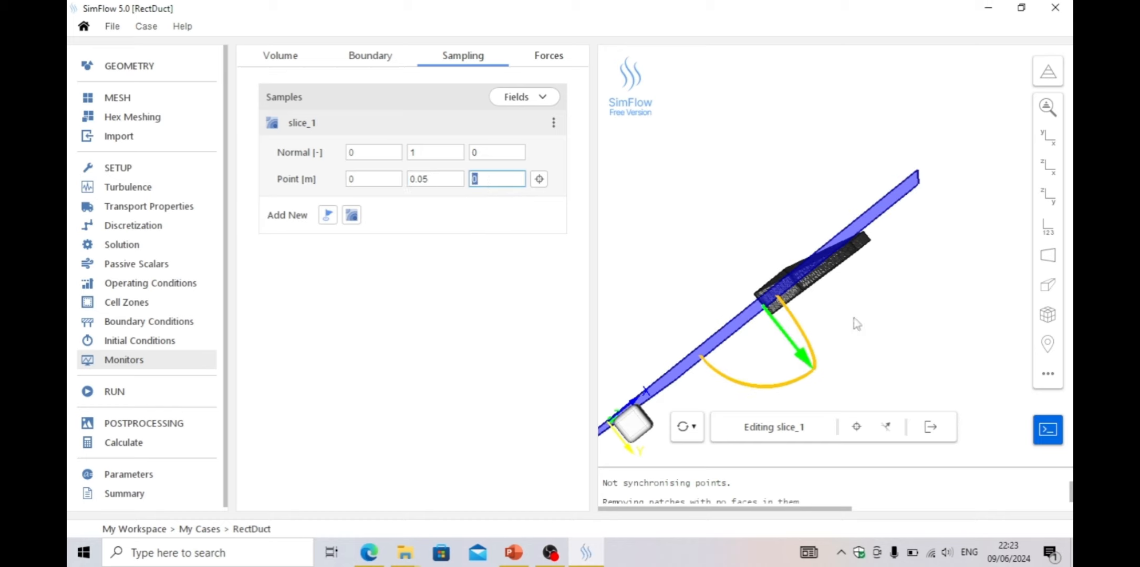
{"action": "mouse_move", "coordinate": [913, 295]}
{"action": "left_mouse_down"}
{"action": "mouse_move", "coordinate": [898, 313]}
{"action": "mouse_move", "coordinate": [889, 299]}
{"action": "mouse_move", "coordinate": [901, 300]}
{"action": "left_mouse_up"}
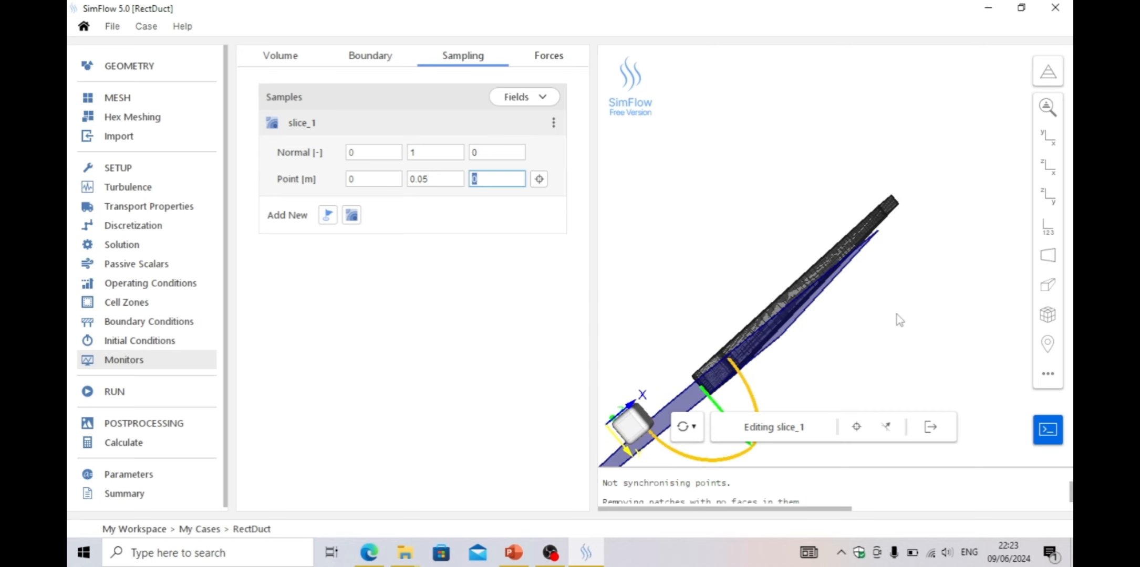
{"action": "left_click", "coordinate": [1055, 317]}
{"action": "left_click", "coordinate": [930, 316]}
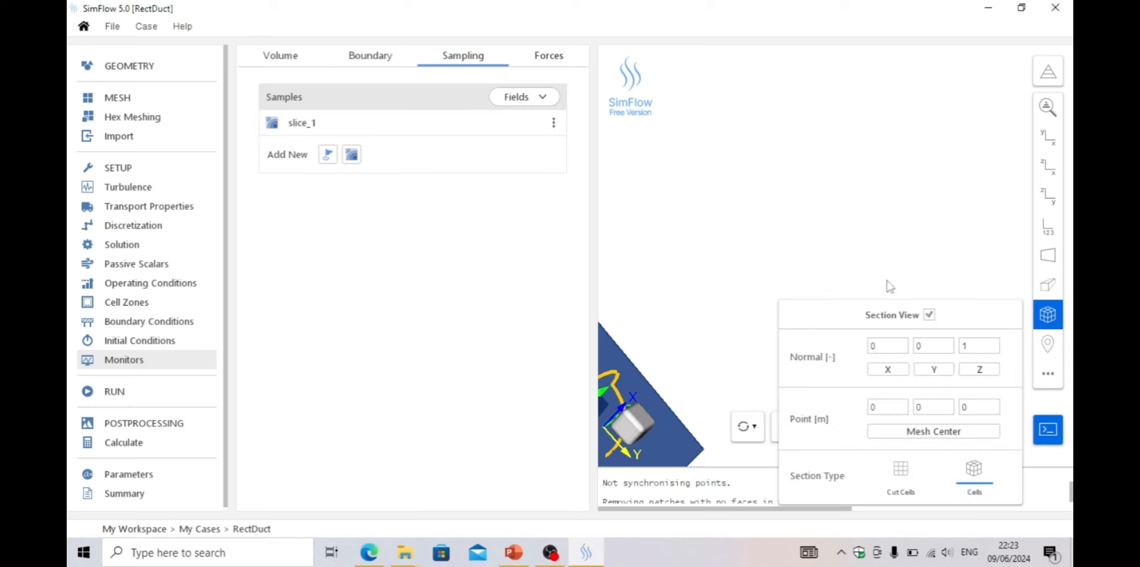
{"action": "left_click", "coordinate": [929, 315]}
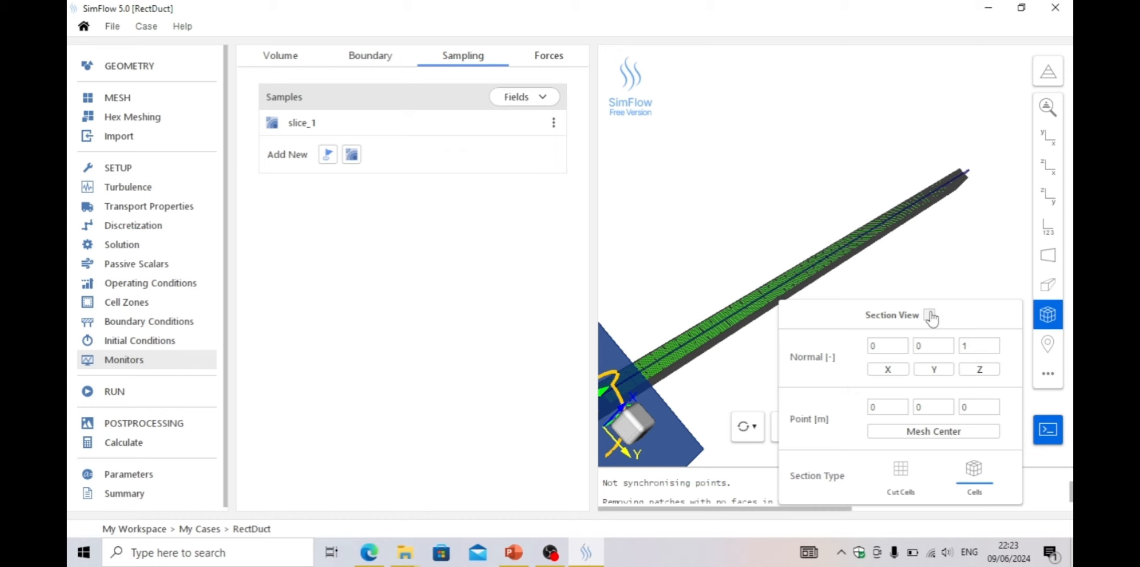
{"action": "left_click", "coordinate": [1047, 314]}
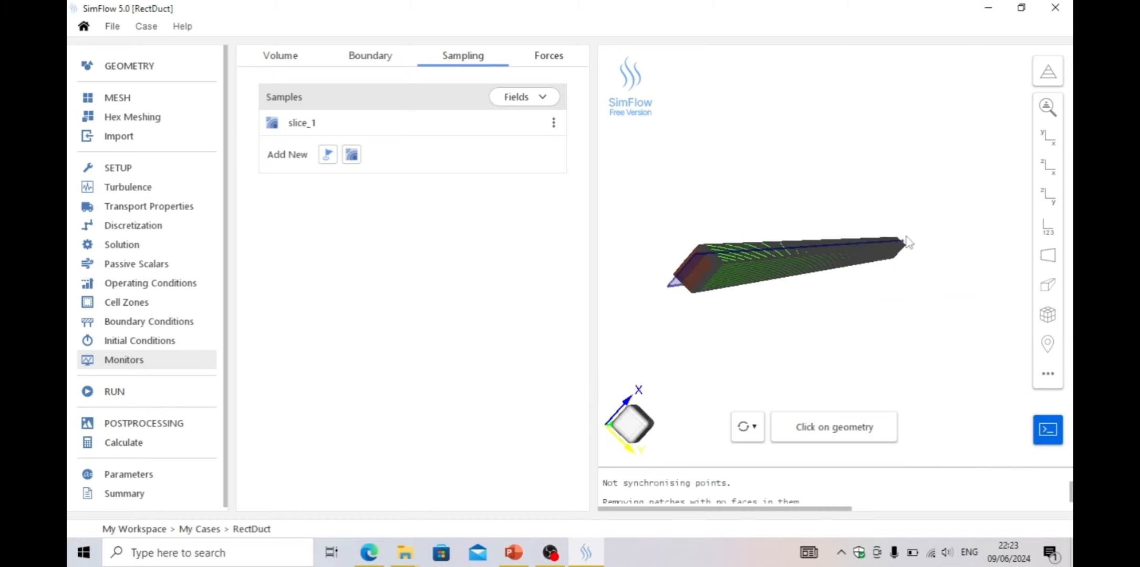
Enable sampling of the U field on the slice in addition to p
{"action": "mouse_move", "coordinate": [822, 313]}
{"action": "left_mouse_down"}
{"action": "mouse_move", "coordinate": [757, 265]}
{"action": "mouse_move", "coordinate": [820, 306]}
{"action": "left_mouse_up"}
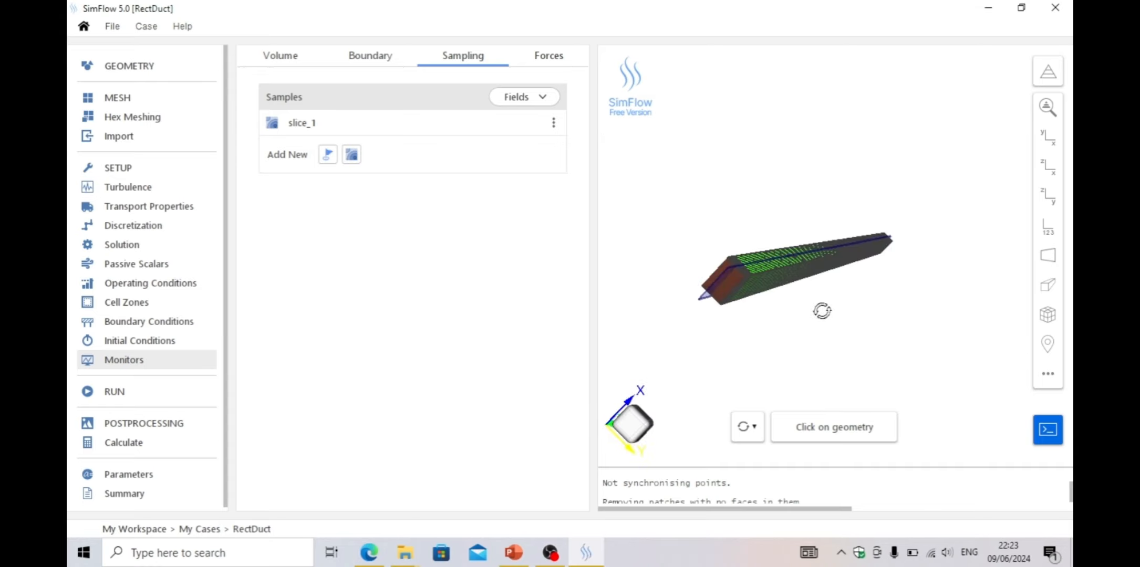
{"action": "left_click", "coordinate": [519, 99]}
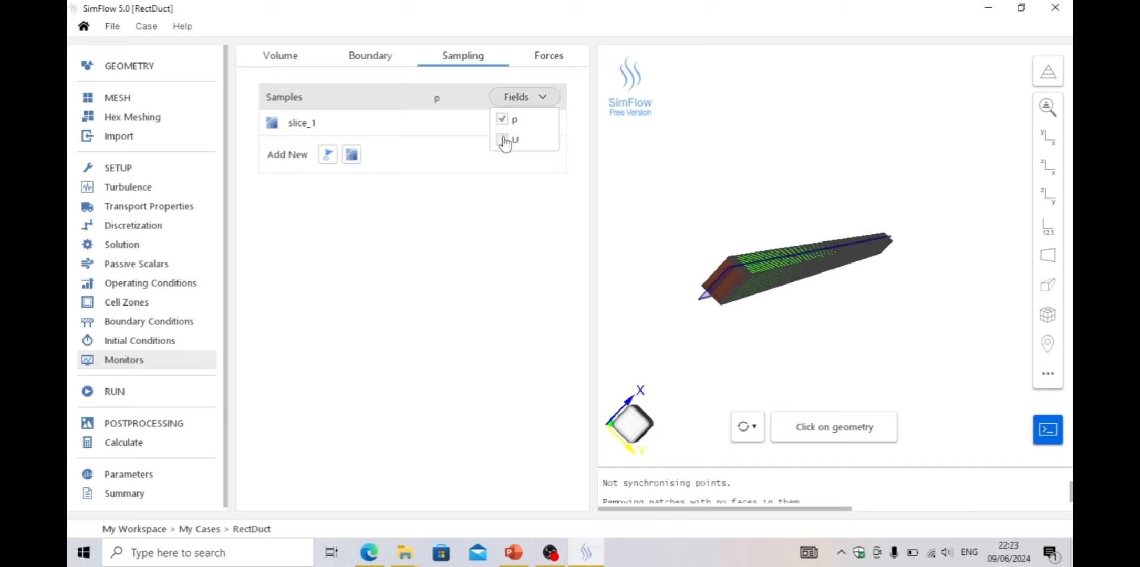
{"action": "left_click", "coordinate": [495, 242]}
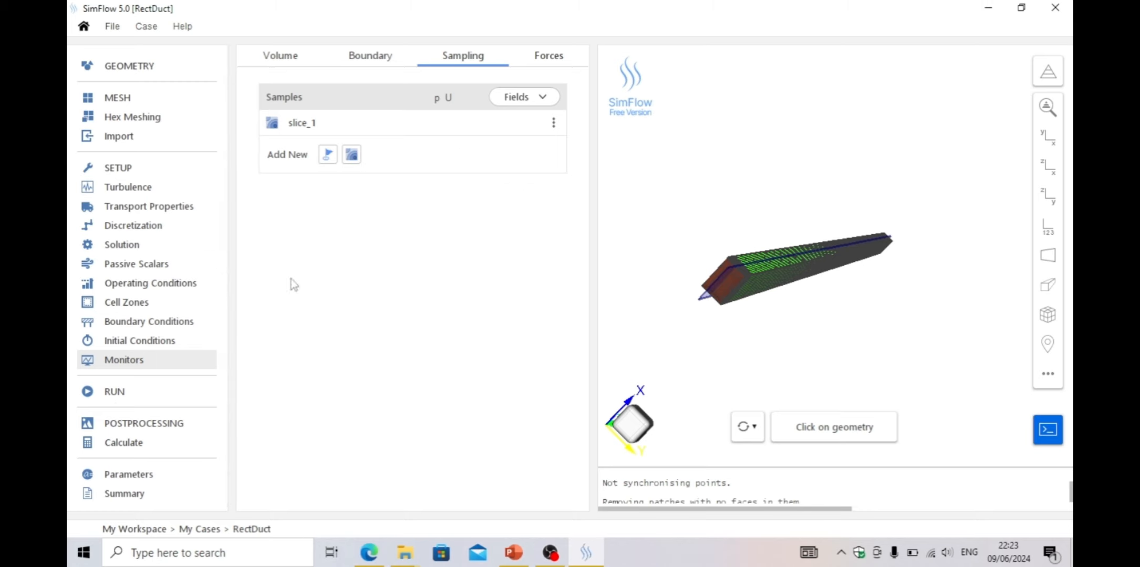
Open the run settings and change the number of iterations
{"action": "left_click", "coordinate": [118, 395]}
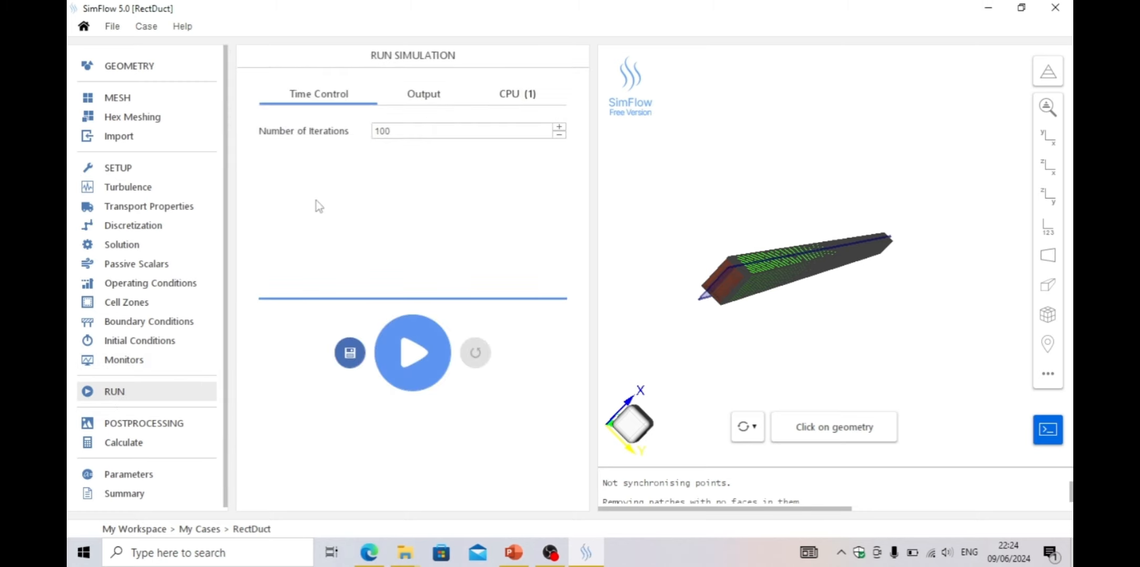
{"action": "left_click_drag", "start_coordinate": [367, 139], "coordinate": [364, 130]}
{"action": "type", "text": "3"}
In the output settings, turn off cleaning of old result files
{"action": "left_click", "coordinate": [432, 101]}
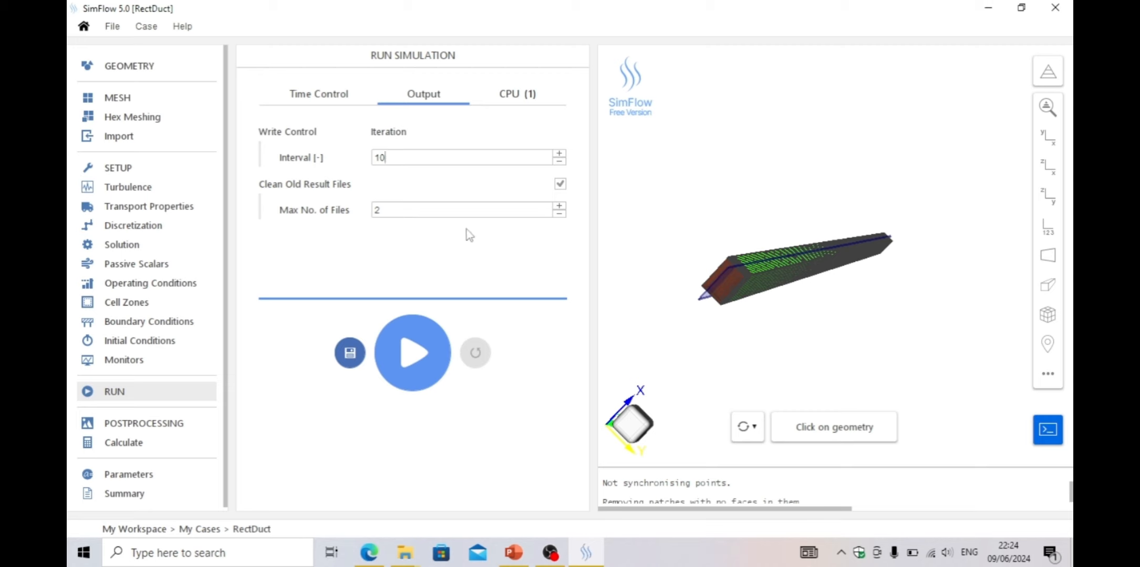
{"action": "left_click", "coordinate": [560, 185]}
{"action": "left_click", "coordinate": [560, 185]}
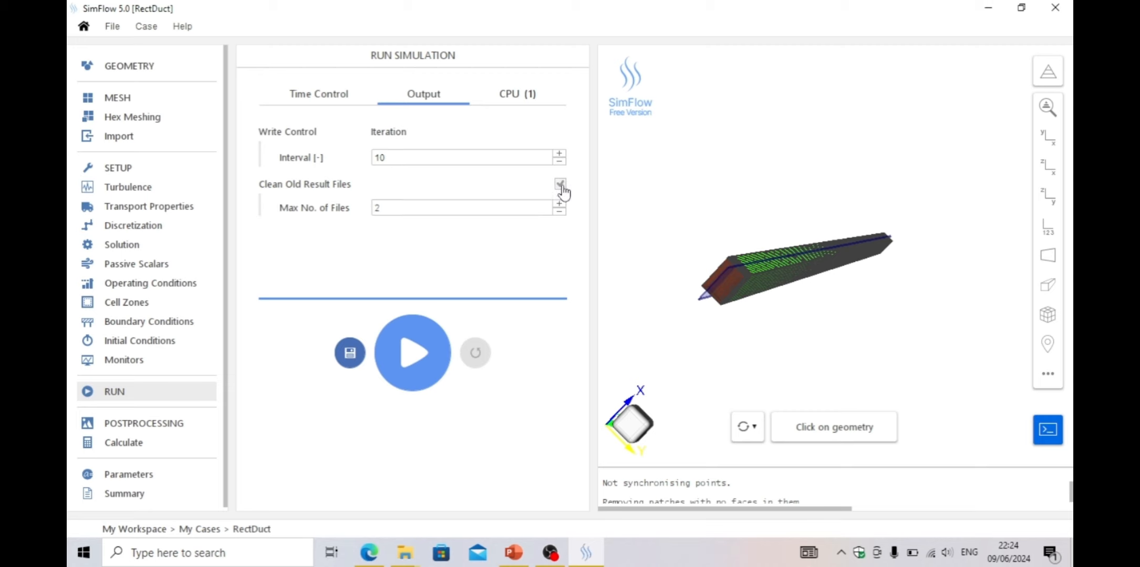
{"action": "left_click_drag", "start_coordinate": [387, 210], "coordinate": [375, 210]}
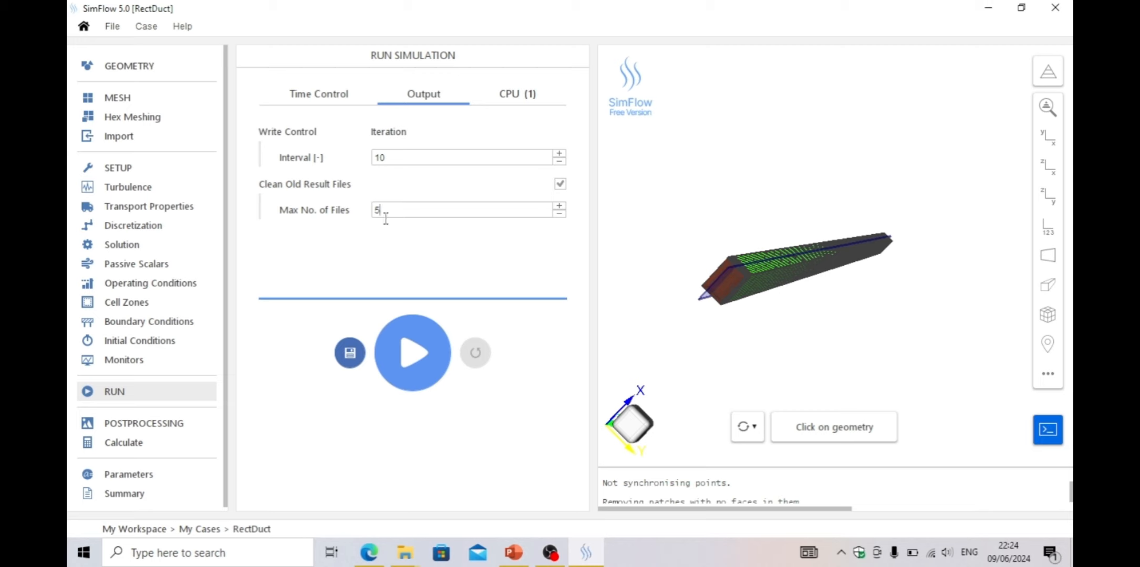
{"action": "left_click", "coordinate": [561, 185]}
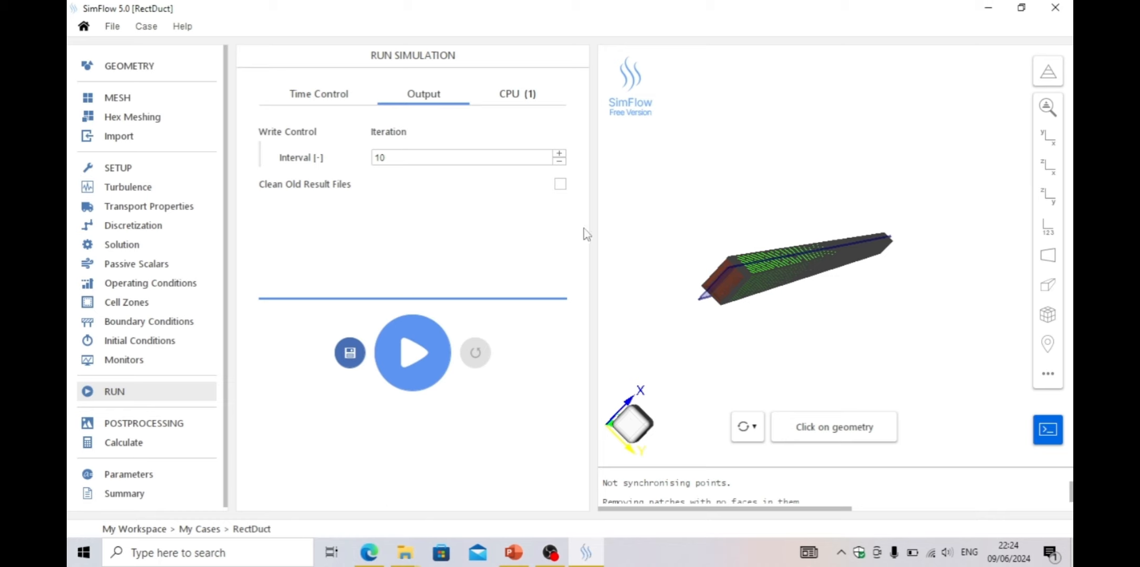
Save the case
{"action": "left_click", "coordinate": [345, 351]}
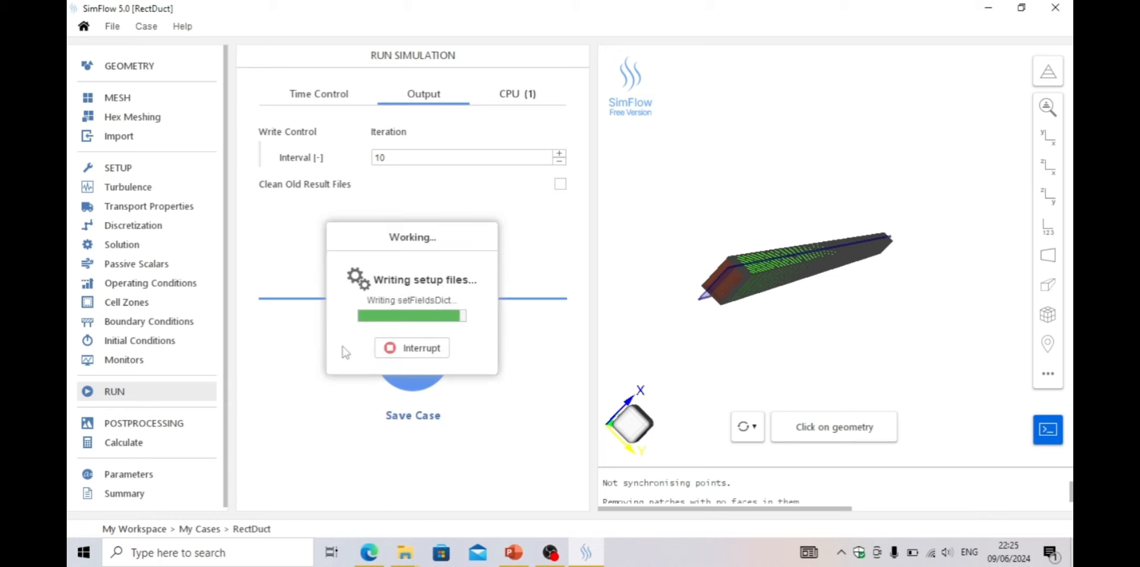
{"action": "left_click", "coordinate": [410, 558]}
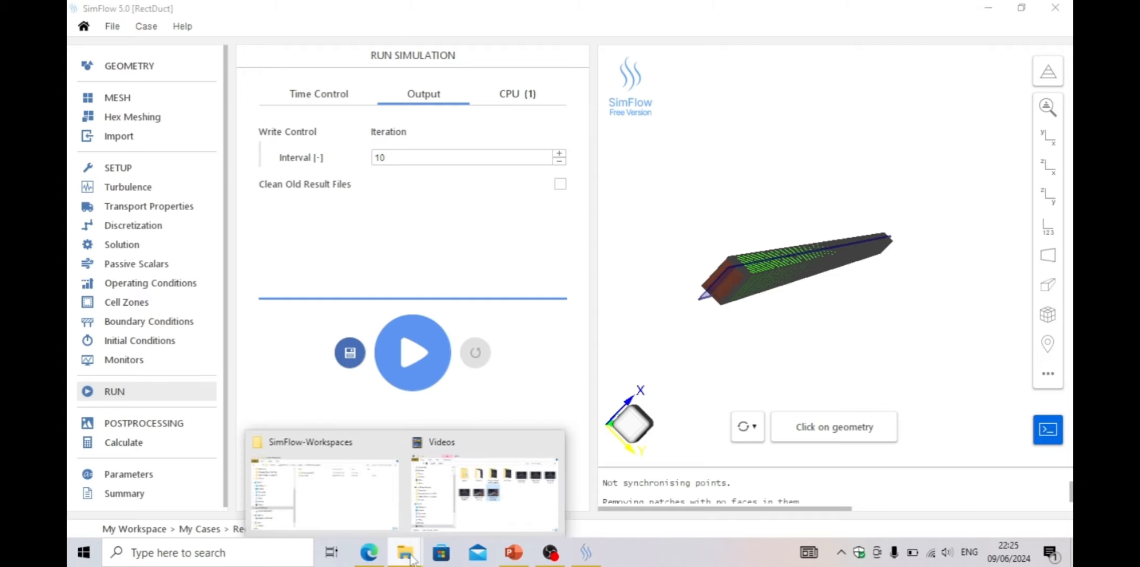
{"action": "left_click", "coordinate": [518, 509]}
{"action": "left_click", "coordinate": [926, 72]}
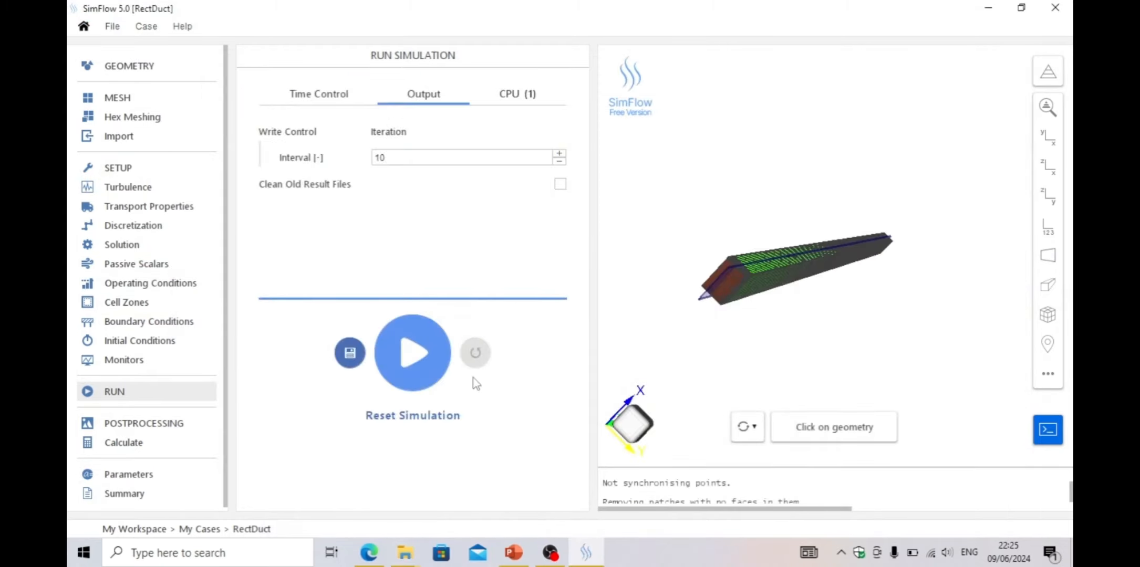
Browse the saved RectDuct case folder and its constant subfolder in File Explorer
{"action": "left_click", "coordinate": [406, 554]}
{"action": "left_click", "coordinate": [353, 495]}
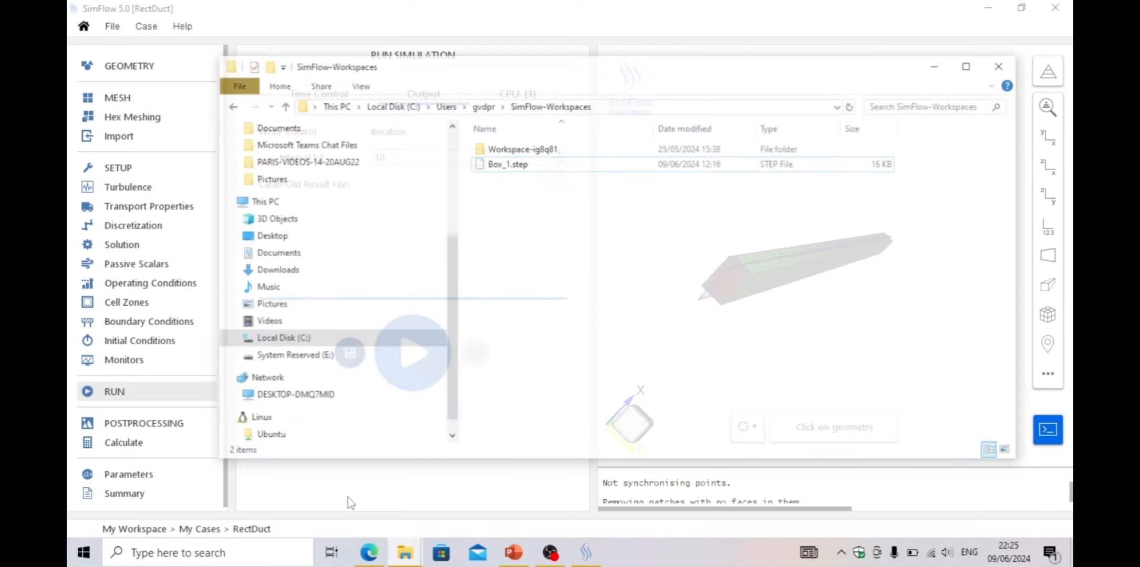
{"action": "double_click", "coordinate": [549, 128]}
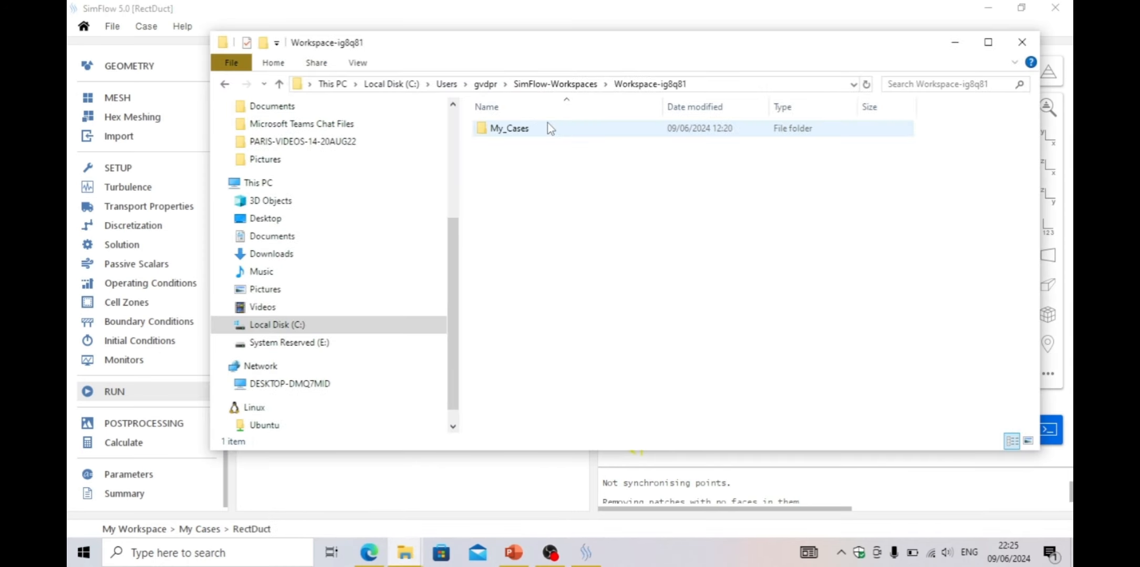
{"action": "double_click", "coordinate": [535, 131]}
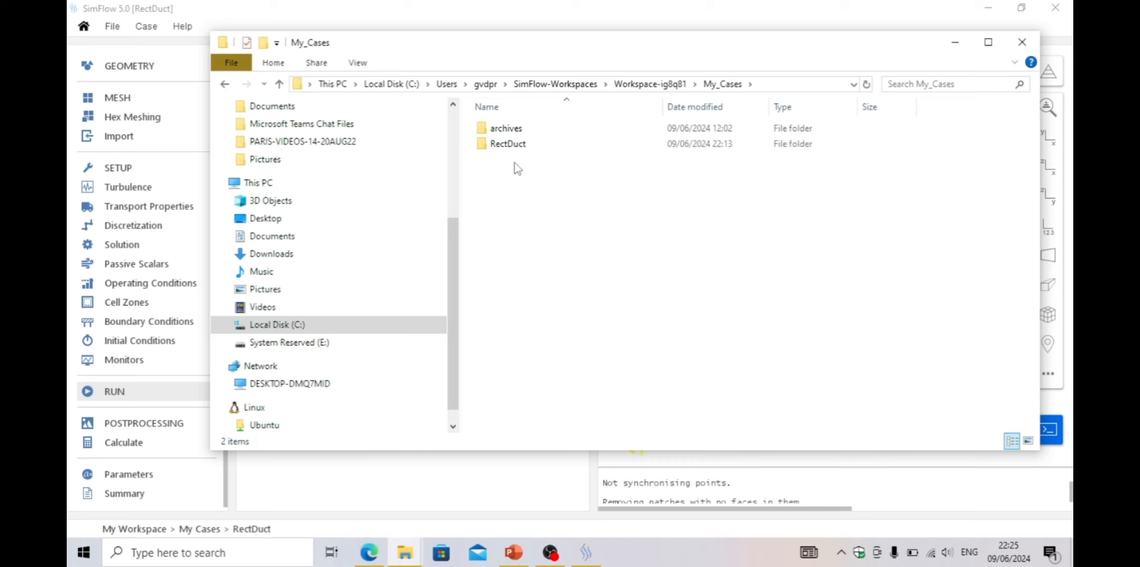
{"action": "double_click", "coordinate": [512, 150]}
{"action": "double_click", "coordinate": [515, 132]}
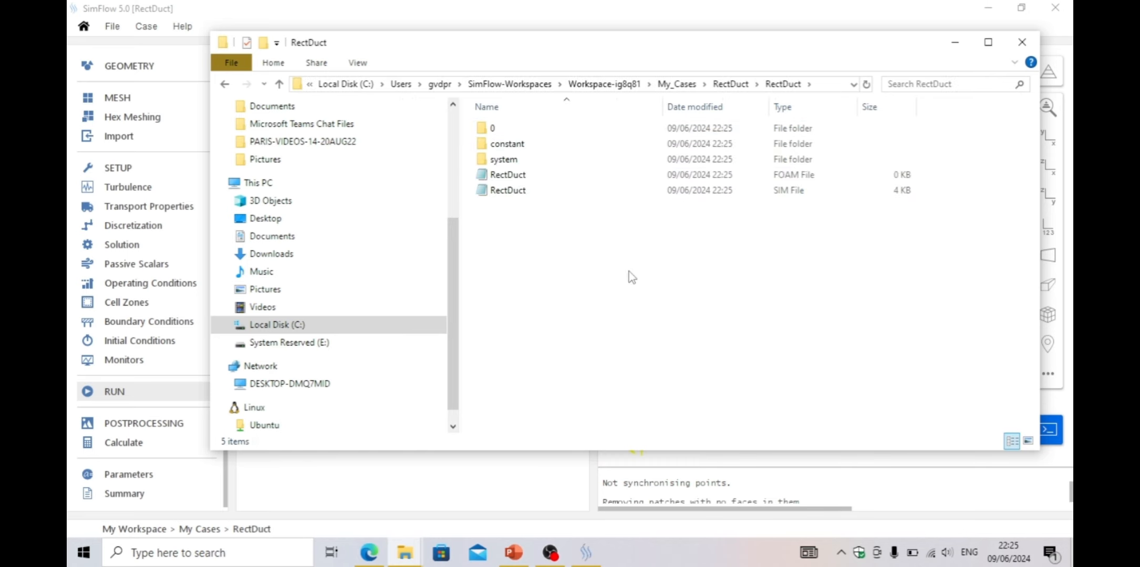
{"action": "left_click_drag", "start_coordinate": [631, 272], "coordinate": [482, 112]}
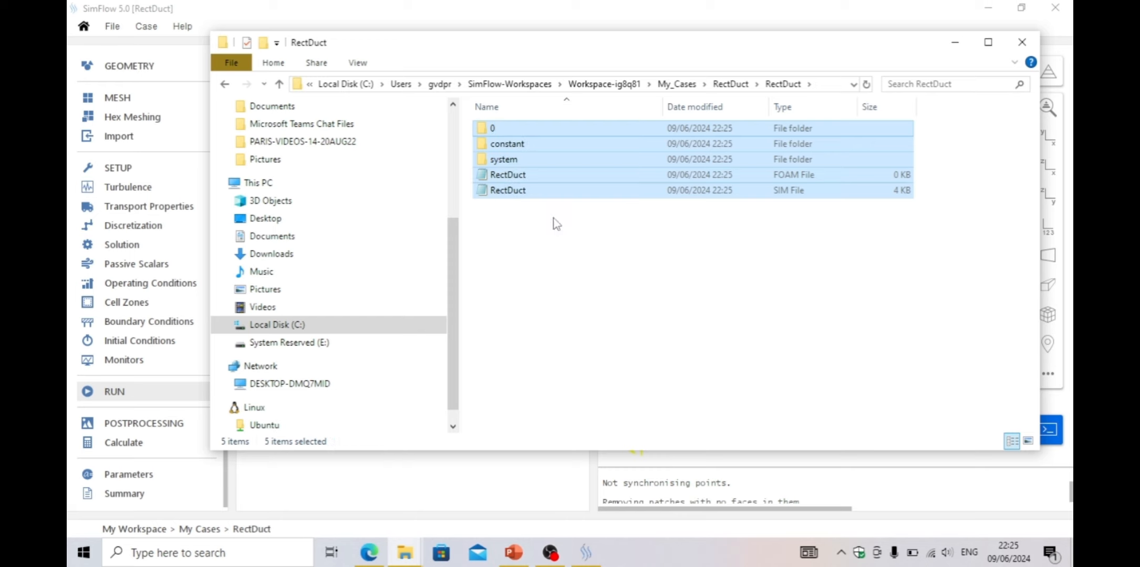
{"action": "left_click", "coordinate": [589, 270]}
{"action": "double_click", "coordinate": [510, 147]}
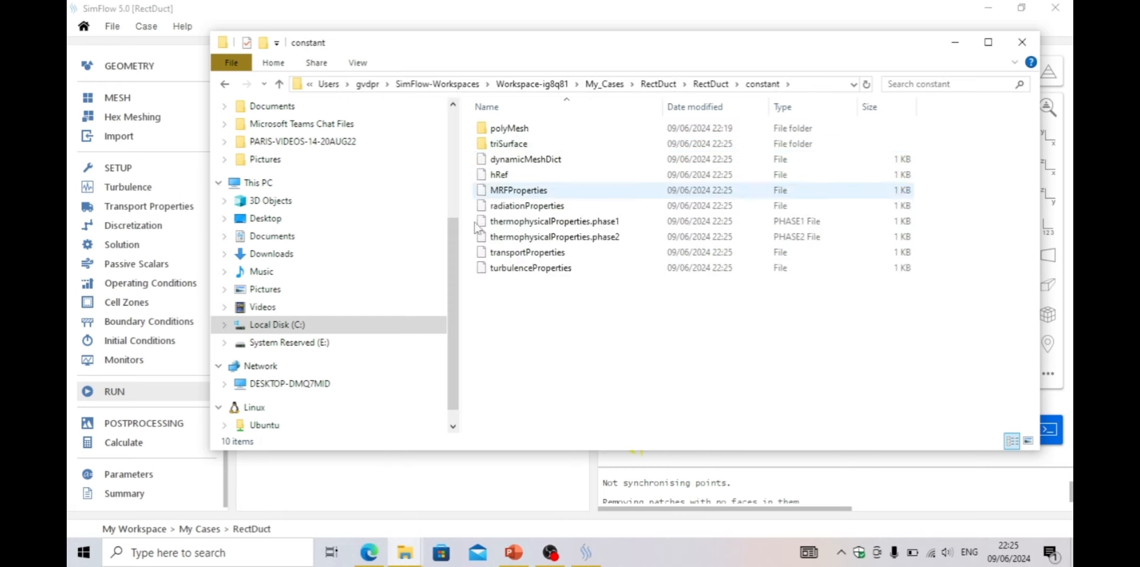
{"action": "left_click", "coordinate": [280, 85]}
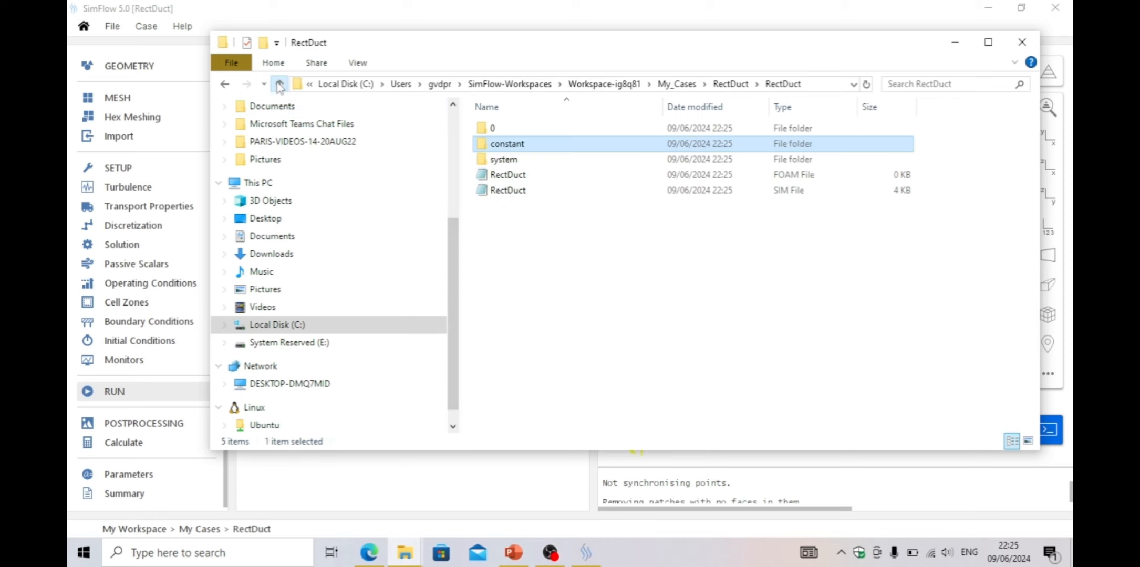
Close File Explorer and start the simulation run
{"action": "left_click", "coordinate": [954, 43]}
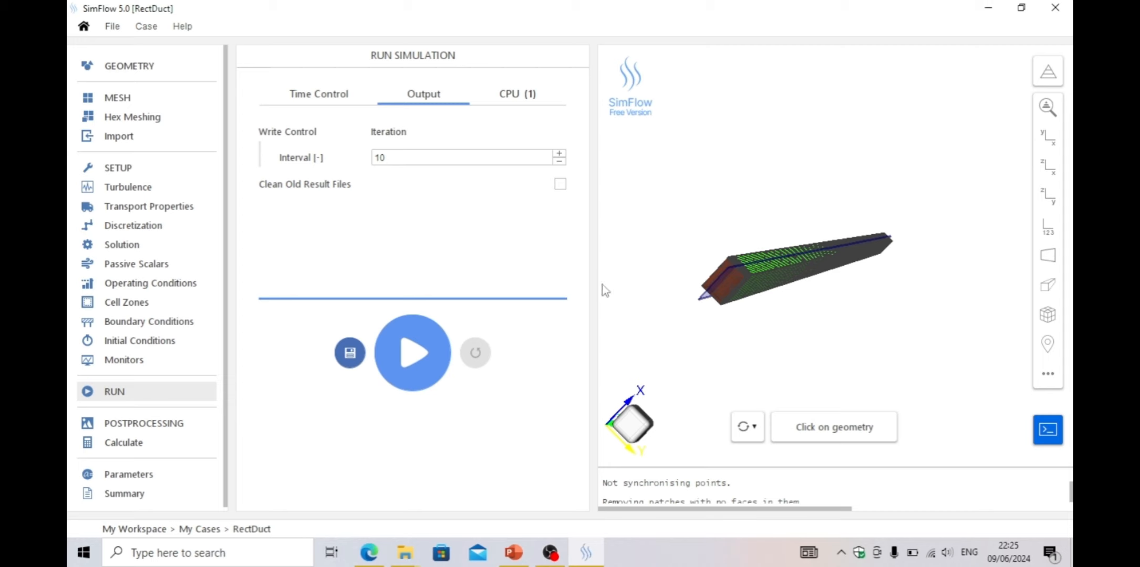
{"action": "left_click", "coordinate": [418, 356]}
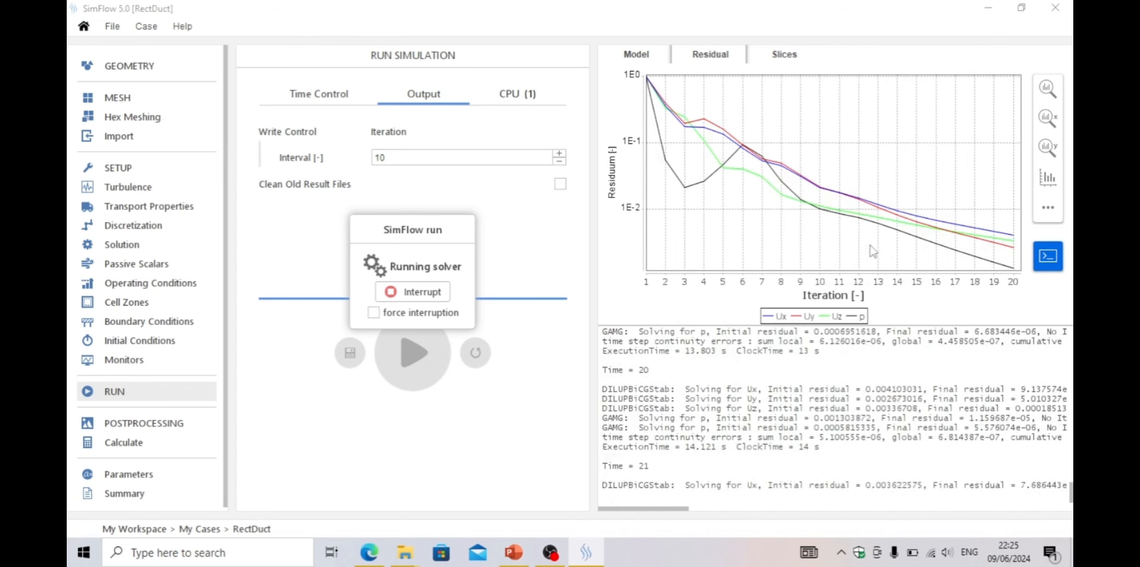
Watch the U field on the slice during the run and dismiss the finished-calculation message
{"action": "left_click", "coordinate": [790, 56]}
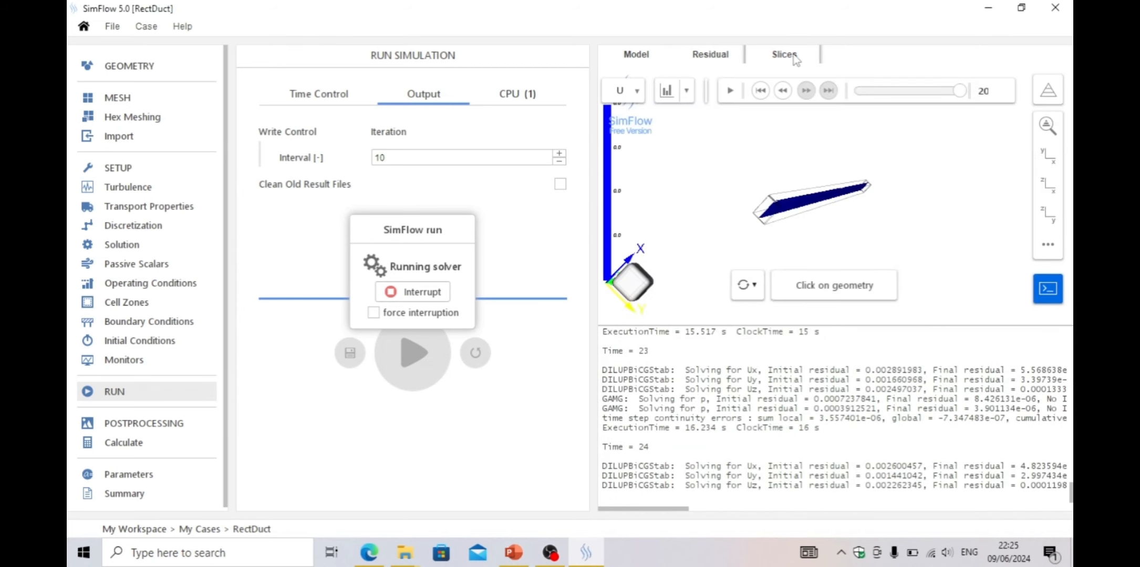
{"action": "left_click_drag", "start_coordinate": [855, 157], "coordinate": [730, 138]}
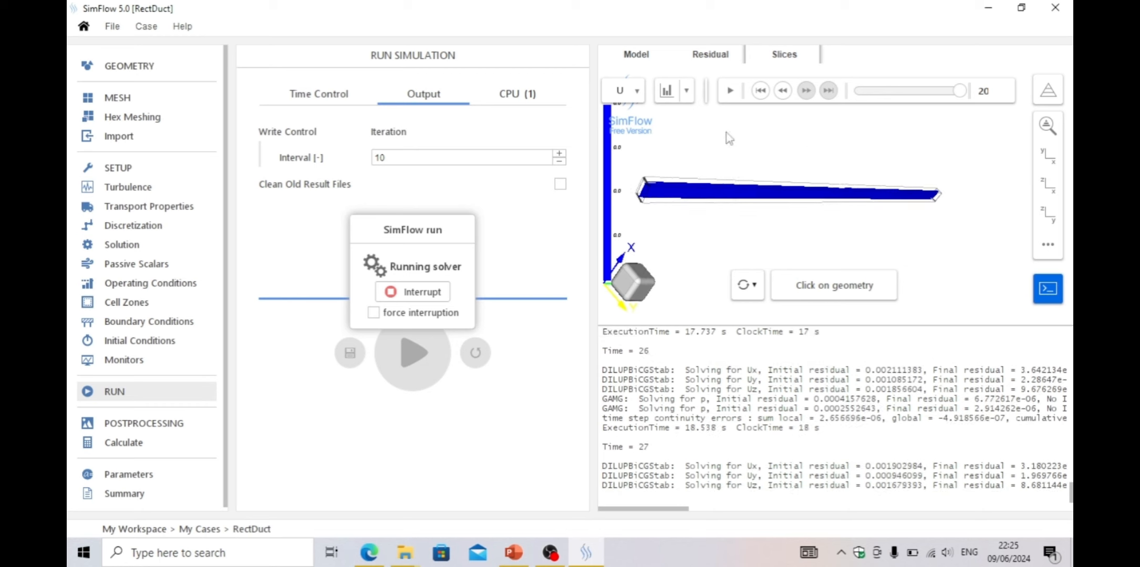
{"action": "left_click", "coordinate": [666, 93]}
{"action": "left_click_drag", "start_coordinate": [779, 135], "coordinate": [862, 212]}
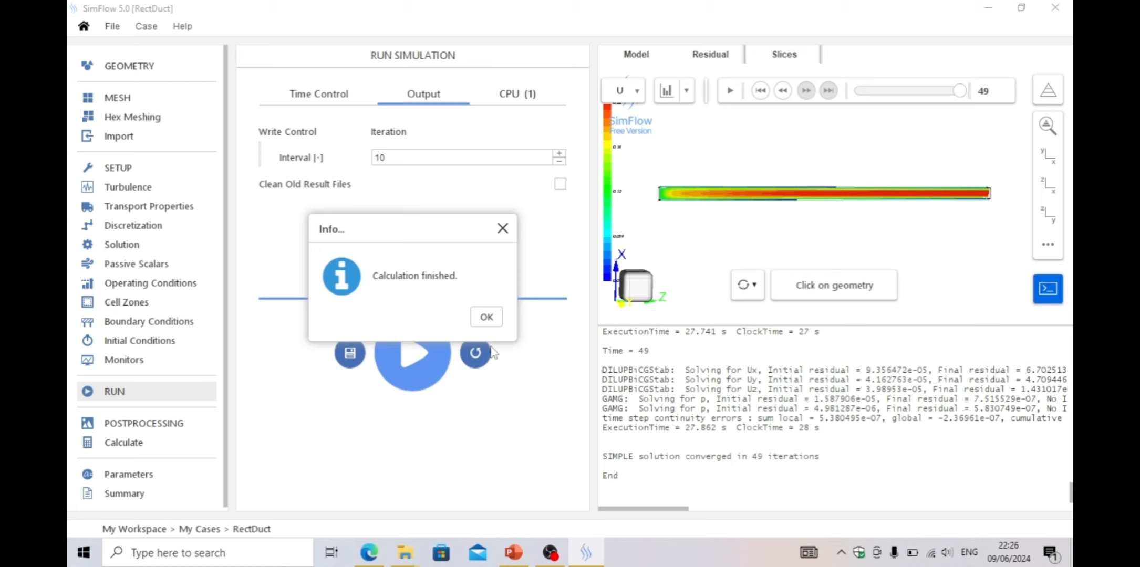
{"action": "left_click", "coordinate": [486, 318]}
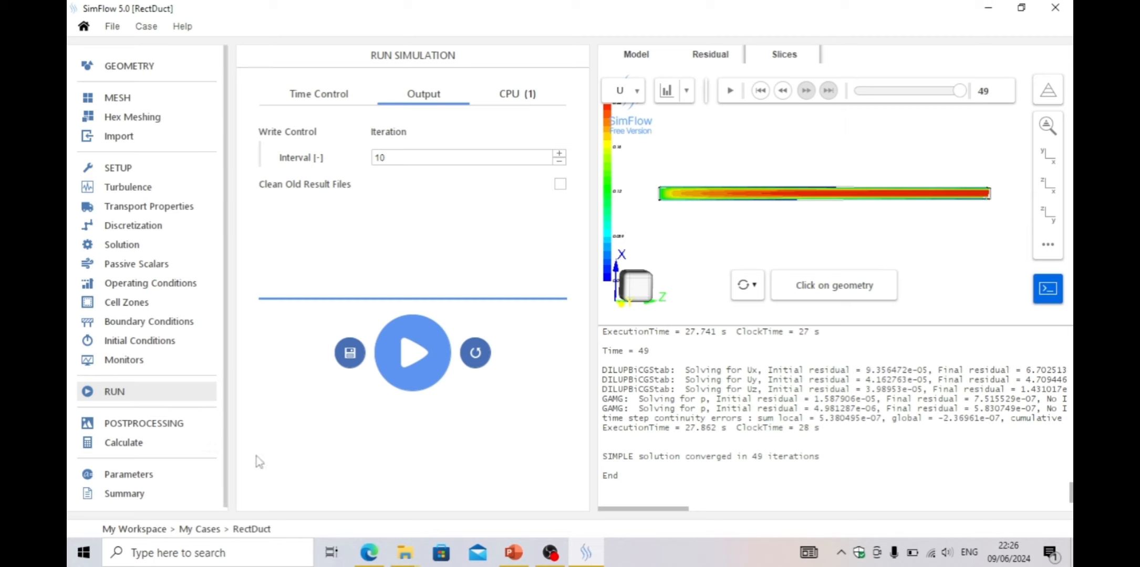
Open postprocessing and review the available export formats
{"action": "left_click", "coordinate": [170, 428]}
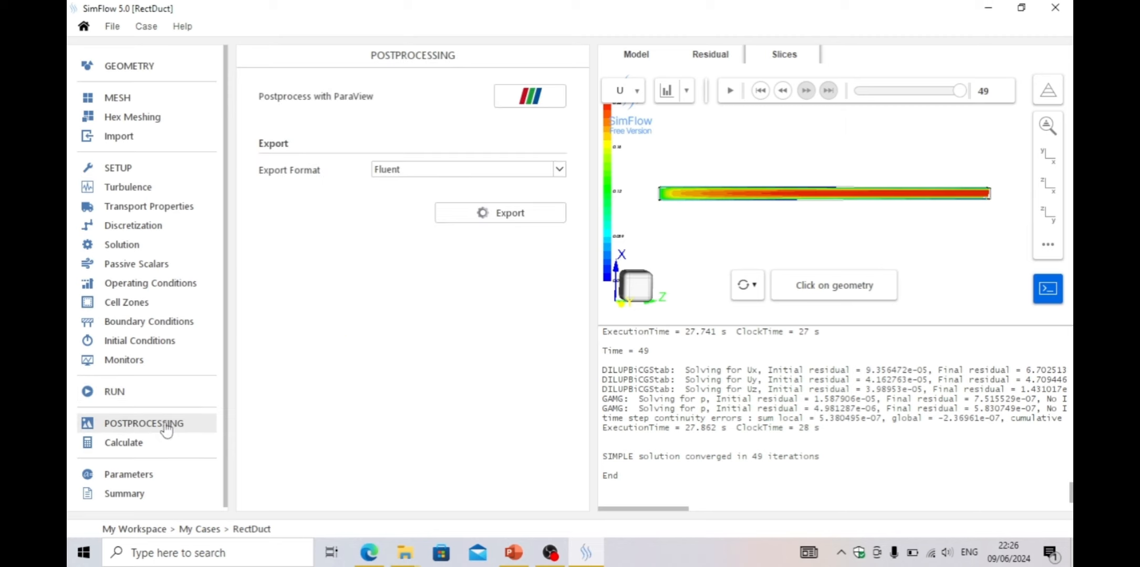
{"action": "left_click", "coordinate": [558, 169]}
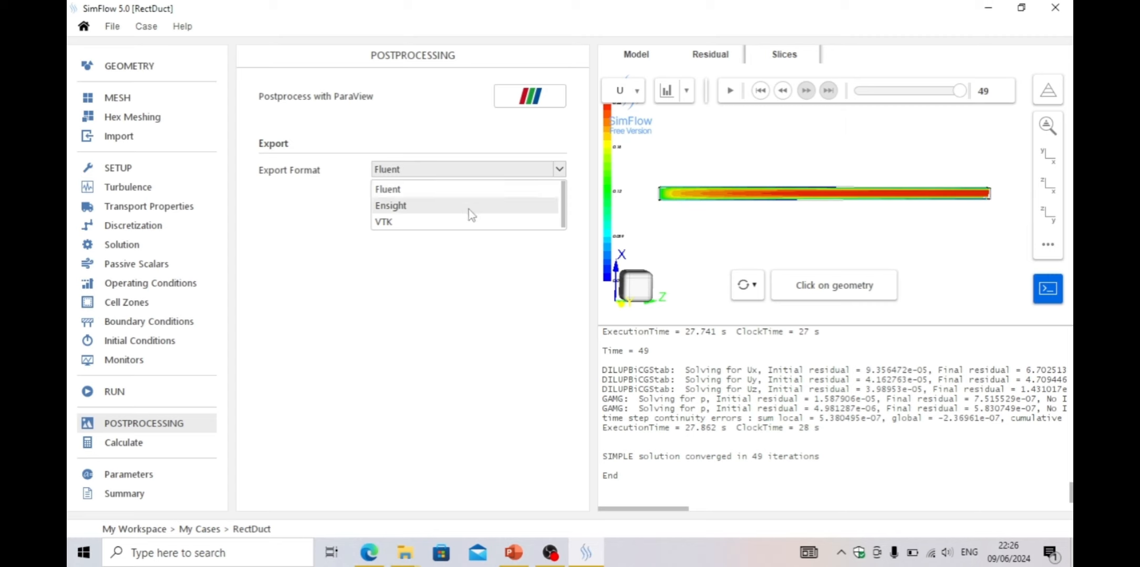
{"action": "left_click", "coordinate": [406, 327]}
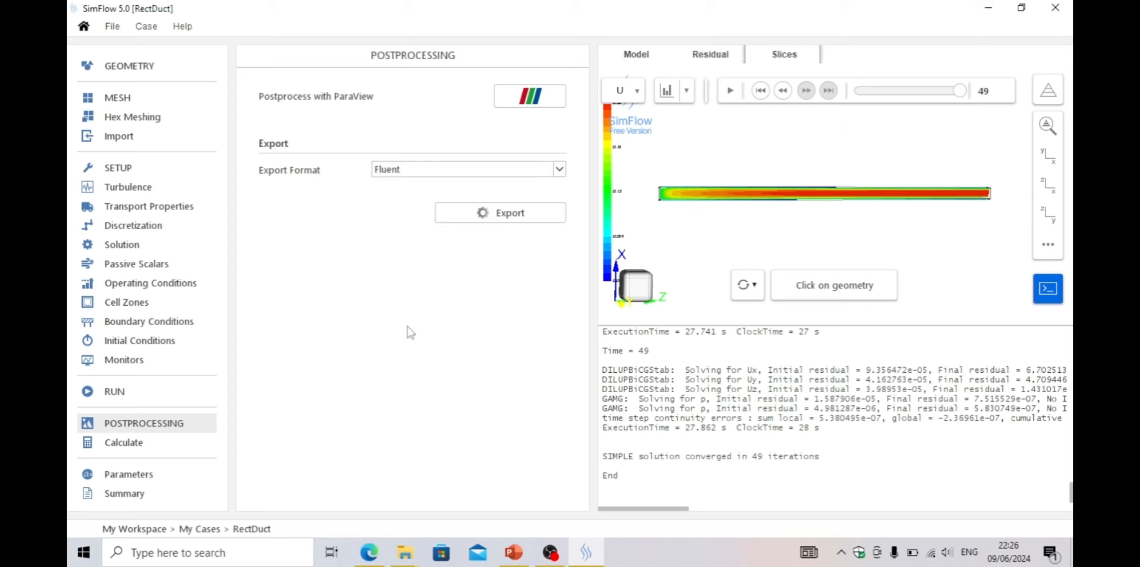
Open the results in ParaView and close its welcome dialog
{"action": "left_click", "coordinate": [550, 103]}
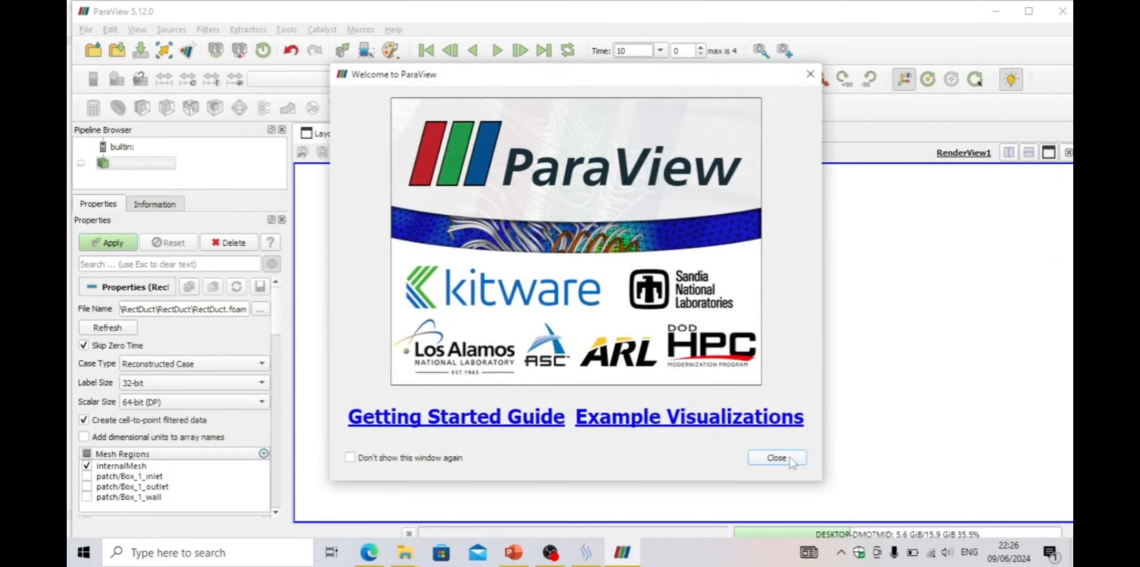
{"action": "left_click", "coordinate": [783, 461]}
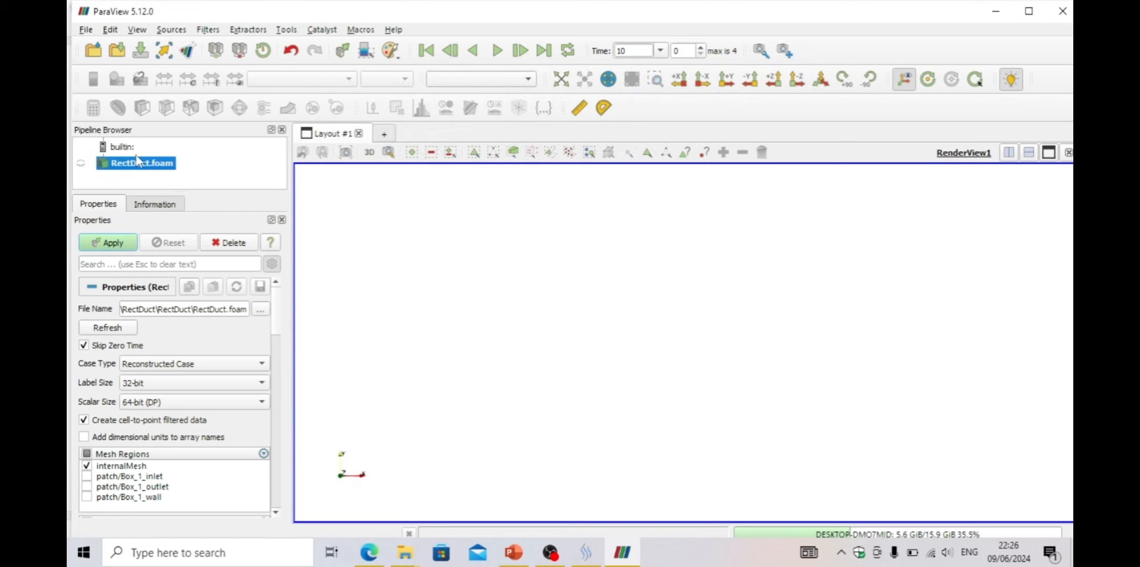
{"action": "left_click", "coordinate": [409, 559]}
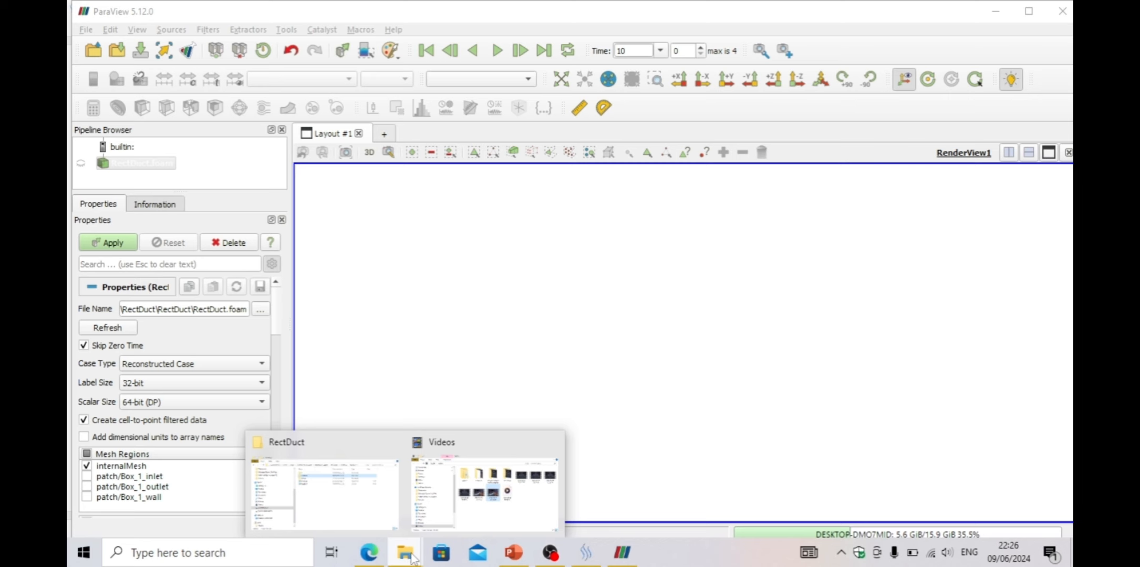
Check the RectDuct.foam file in the case folder and apply the reader to load the case
{"action": "left_click", "coordinate": [367, 514]}
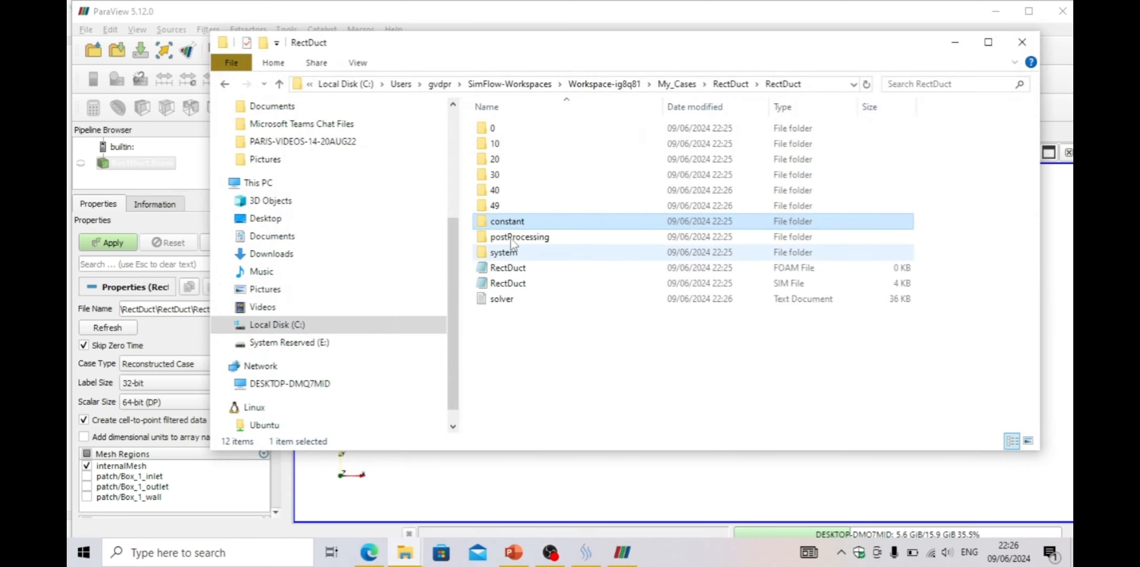
{"action": "left_click", "coordinate": [515, 269]}
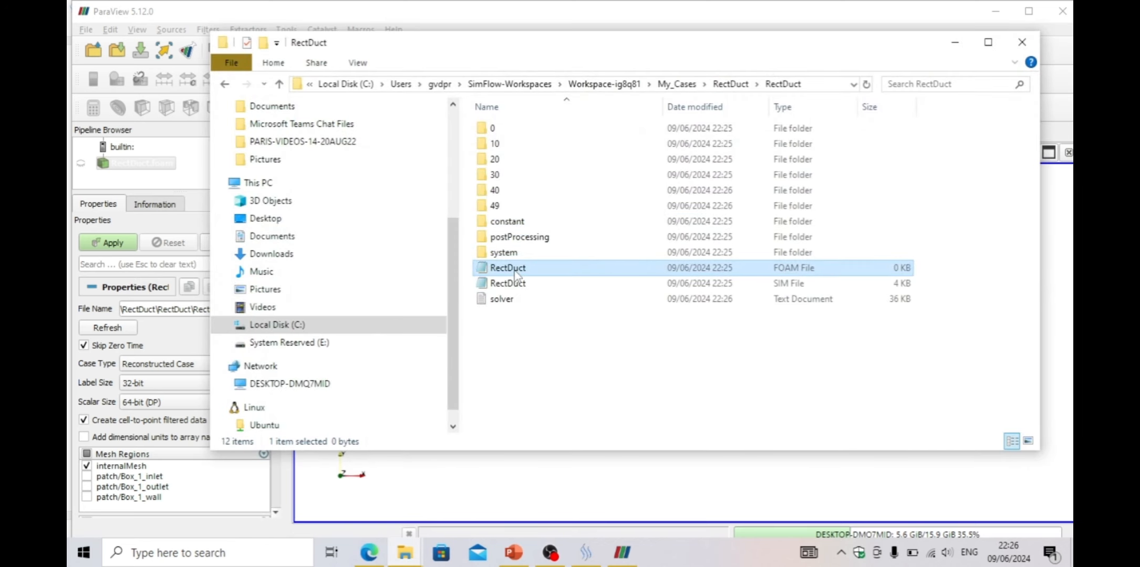
{"action": "left_click", "coordinate": [954, 42]}
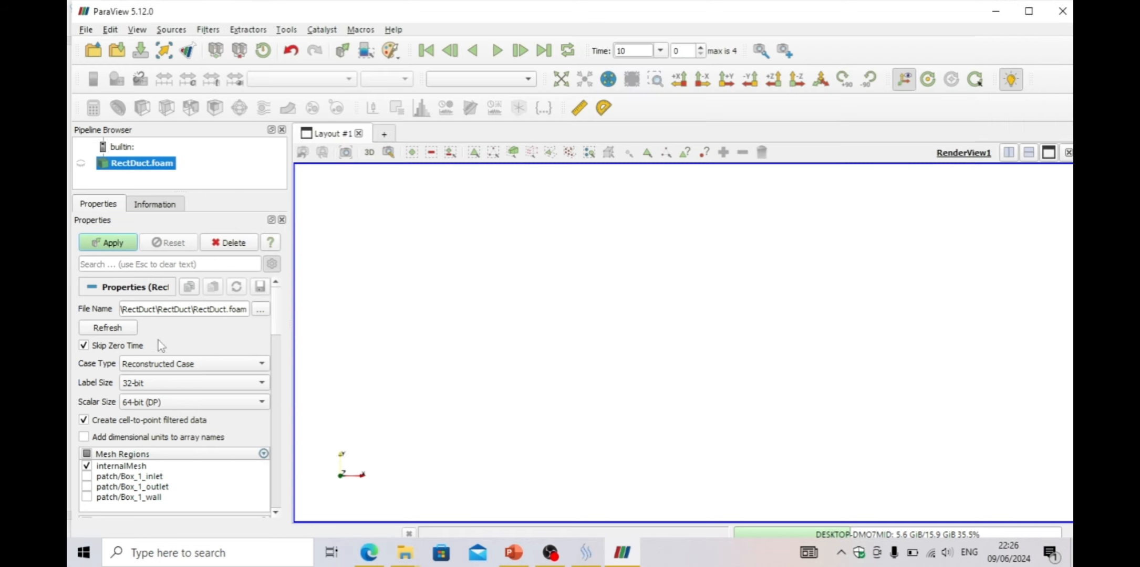
{"action": "left_click", "coordinate": [121, 244]}
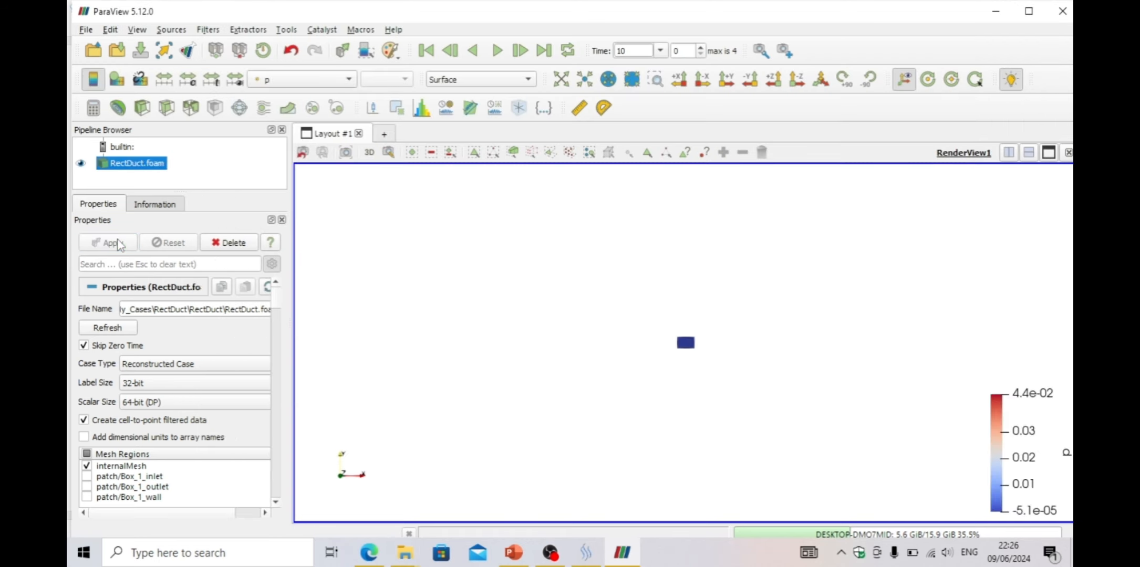
Add a Slice filter with a Y normal at origin 0.075, 0.05, 2, apply it and hide the plane widget
{"action": "left_click", "coordinate": [726, 79]}
{"action": "left_click_drag", "start_coordinate": [766, 336], "coordinate": [487, 267]}
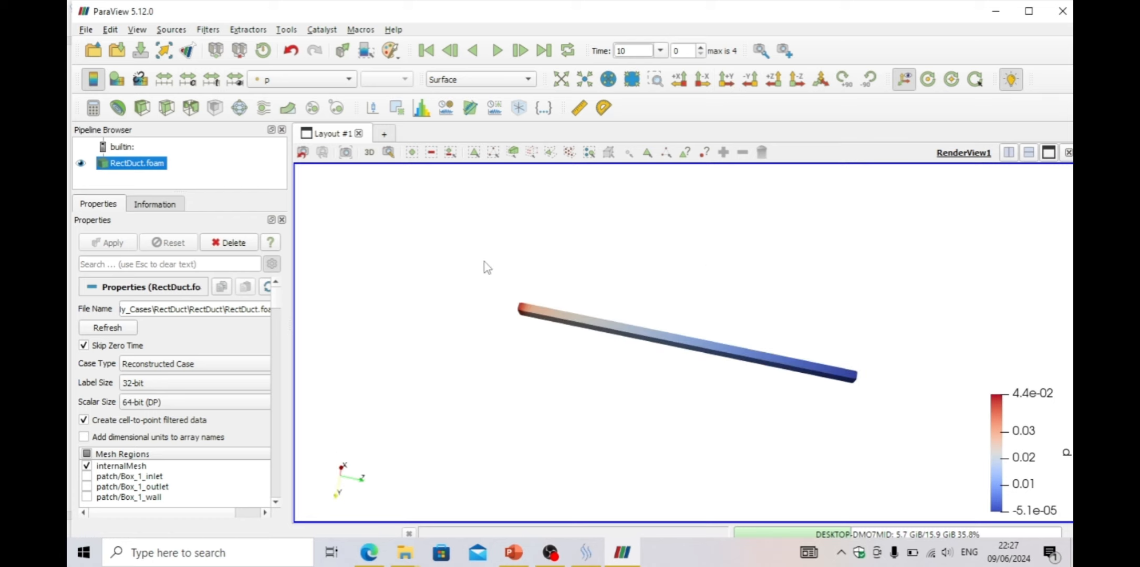
{"action": "left_click", "coordinate": [168, 109]}
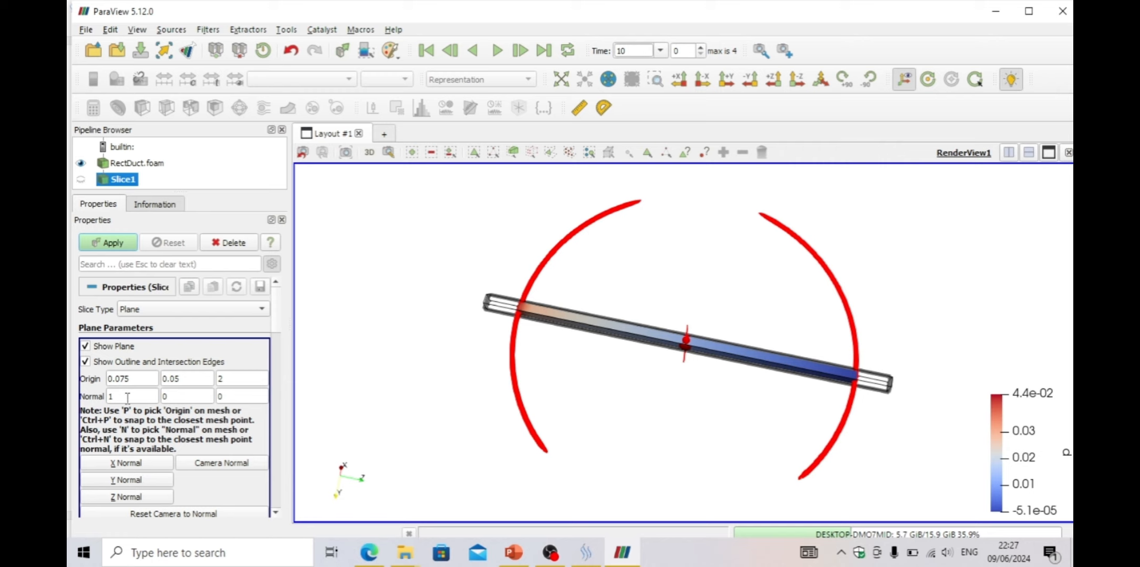
{"action": "left_click", "coordinate": [129, 497]}
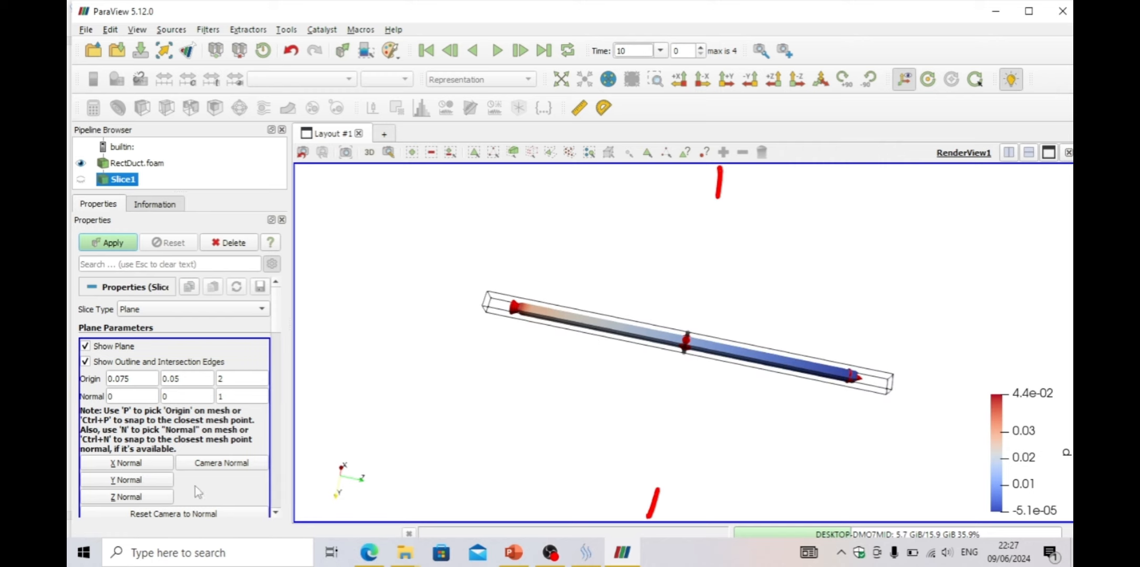
{"action": "left_click", "coordinate": [158, 480]}
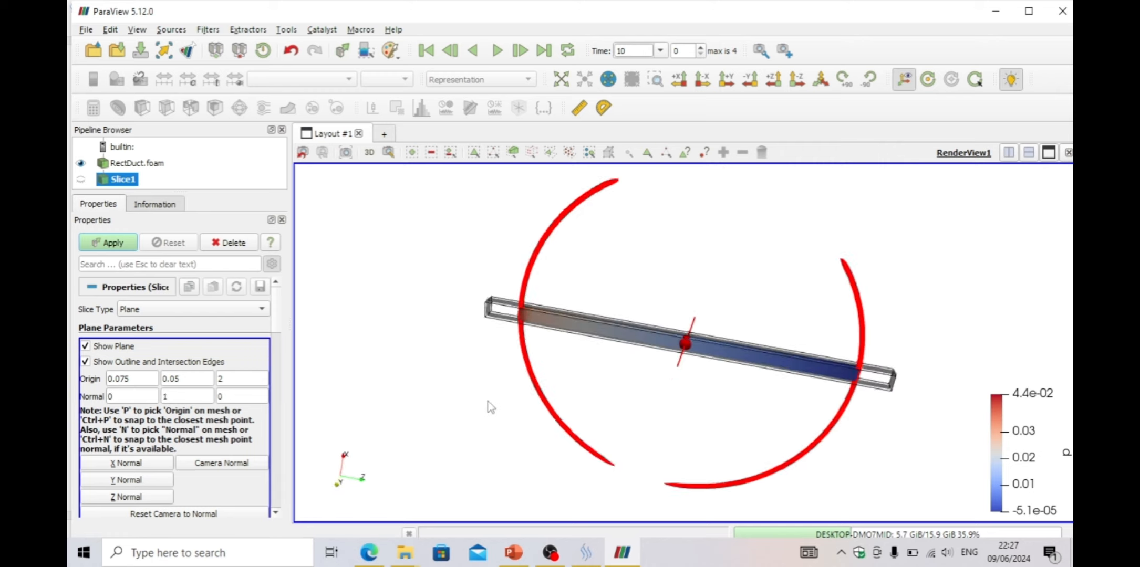
{"action": "left_click_drag", "start_coordinate": [488, 402], "coordinate": [641, 348]}
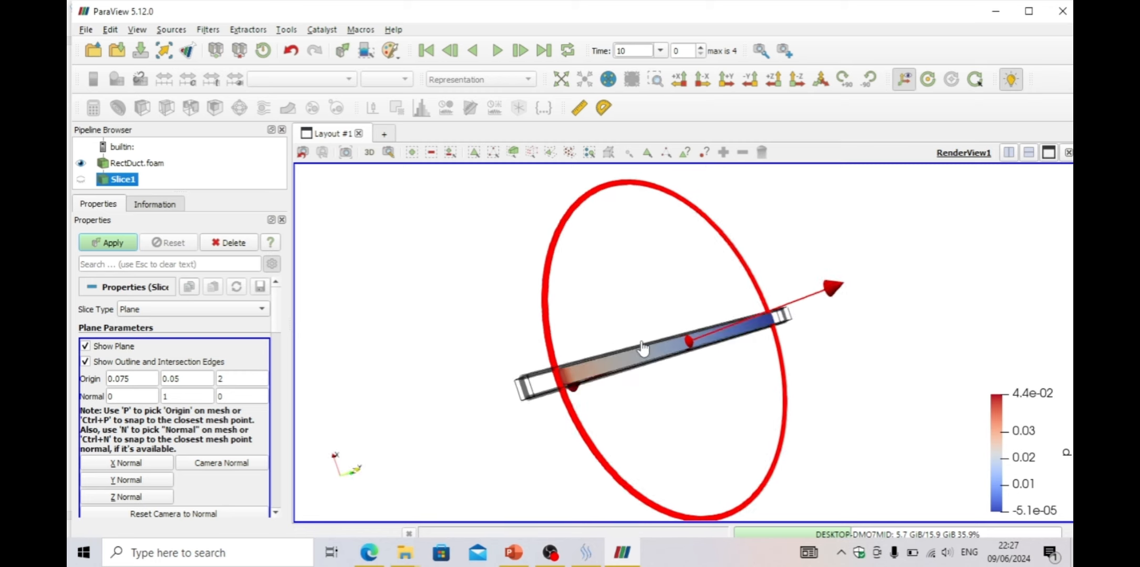
{"action": "left_click", "coordinate": [111, 242]}
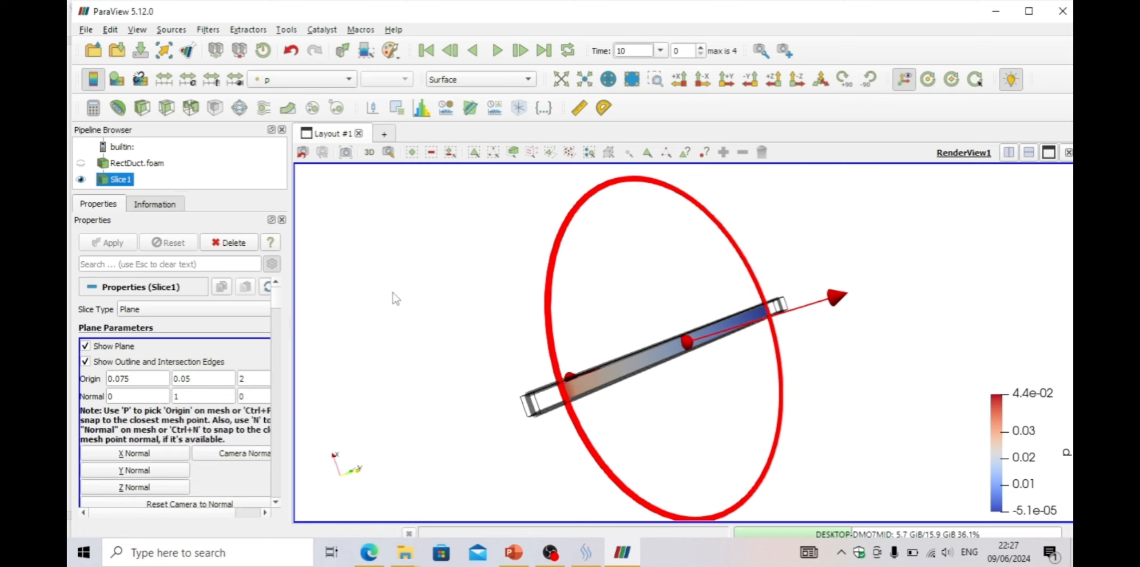
{"action": "left_click", "coordinate": [85, 346]}
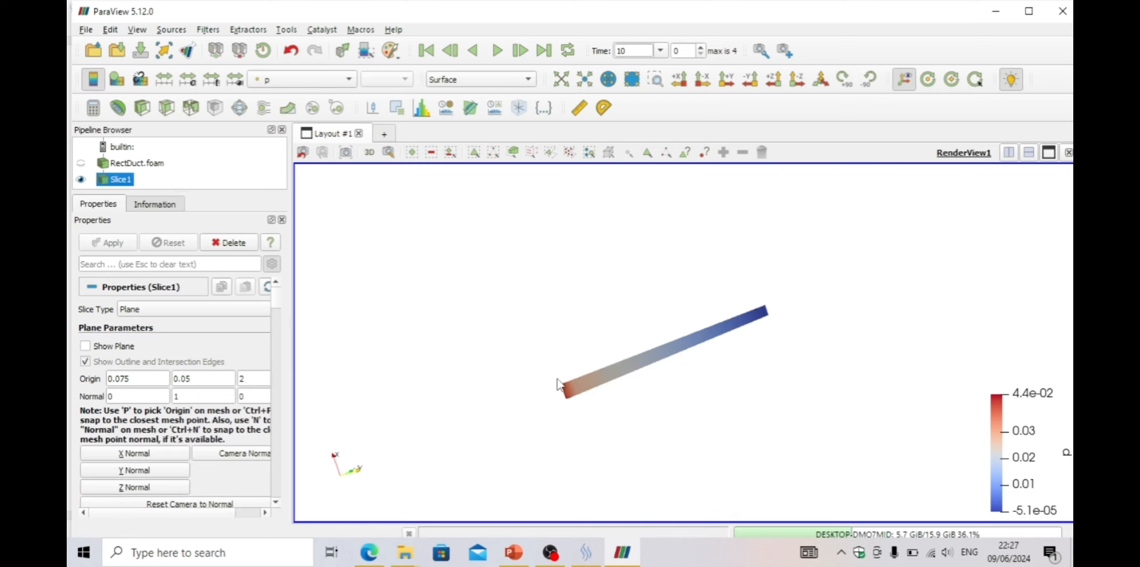
Color the slice by the U field
{"action": "scroll", "coordinate": [567, 273], "scroll_direction": "up", "scroll_amount": 5}
{"action": "left_click", "coordinate": [750, 78]}
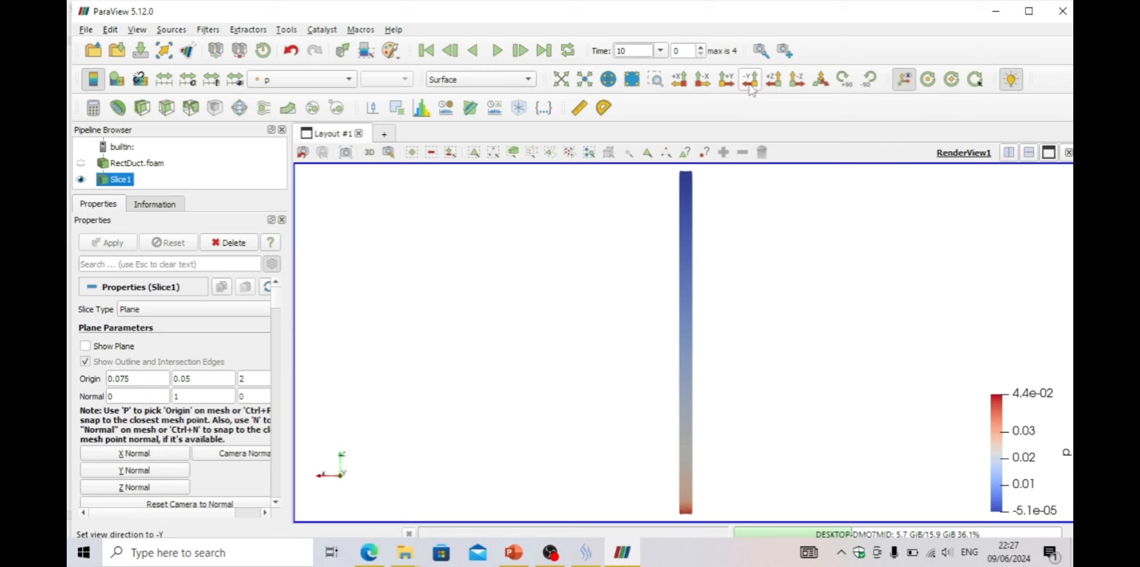
{"action": "left_click", "coordinate": [843, 79]}
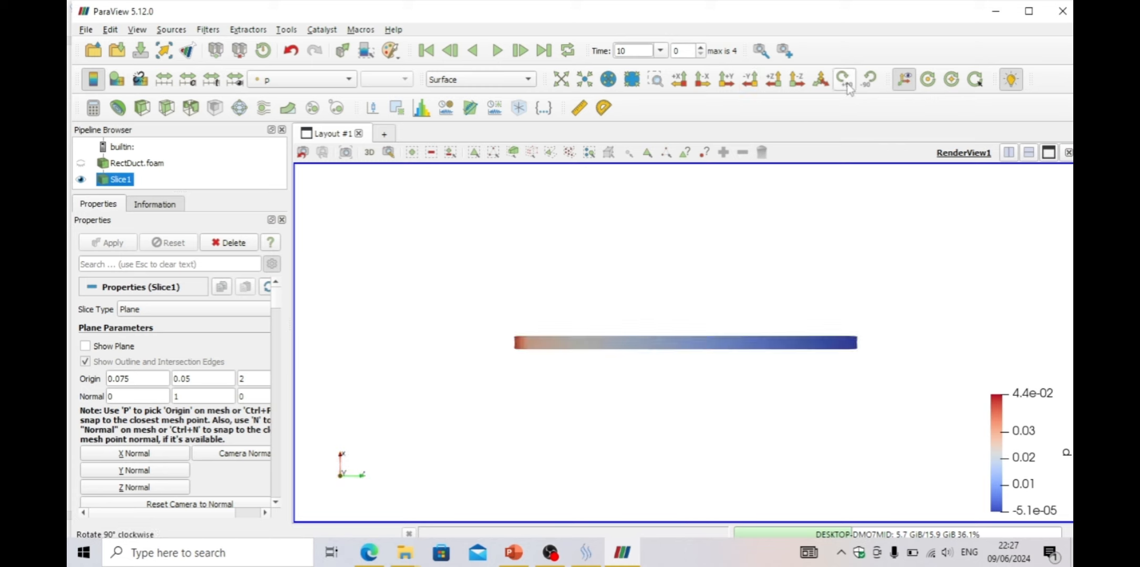
{"action": "scroll", "coordinate": [554, 311], "scroll_direction": "up", "scroll_amount": 4}
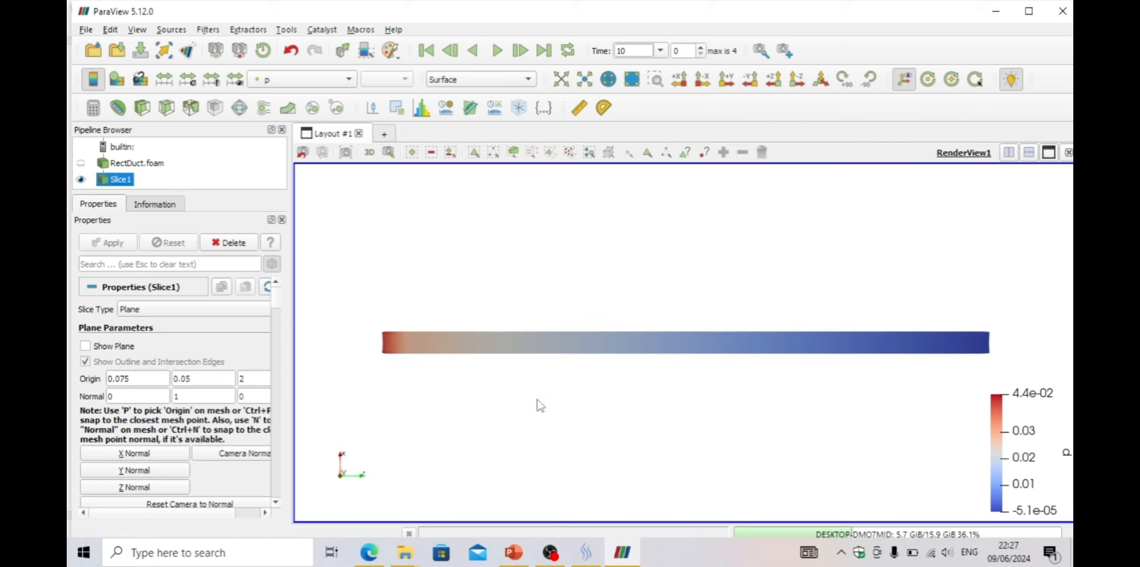
{"action": "left_click", "coordinate": [297, 80]}
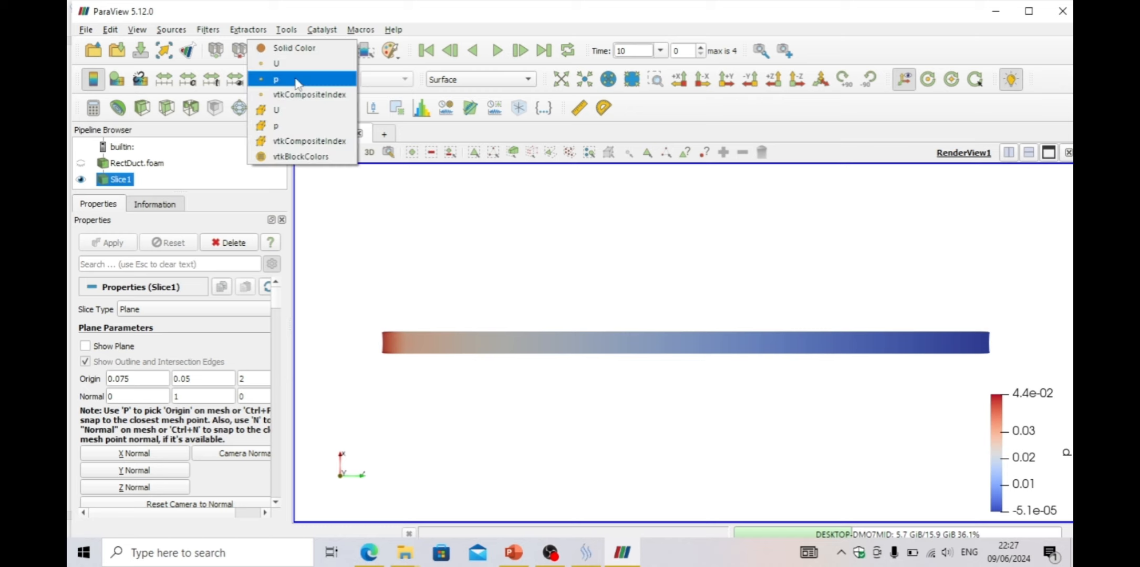
{"action": "left_click", "coordinate": [286, 64]}
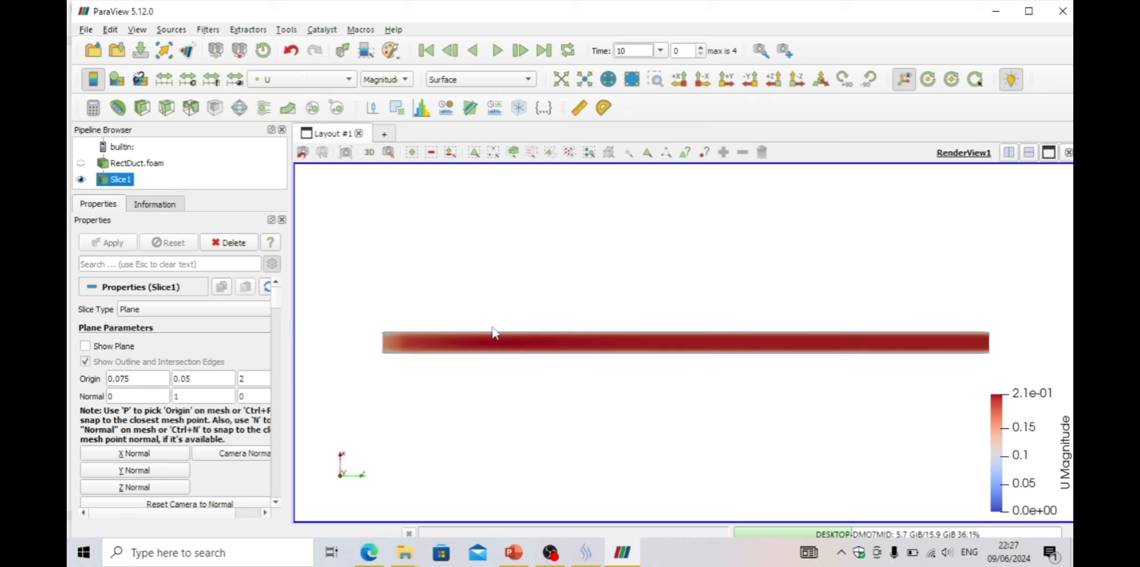
Apply the Rainbow Uniform color preset to the slice's U coloring
{"action": "left_click", "coordinate": [188, 81]}
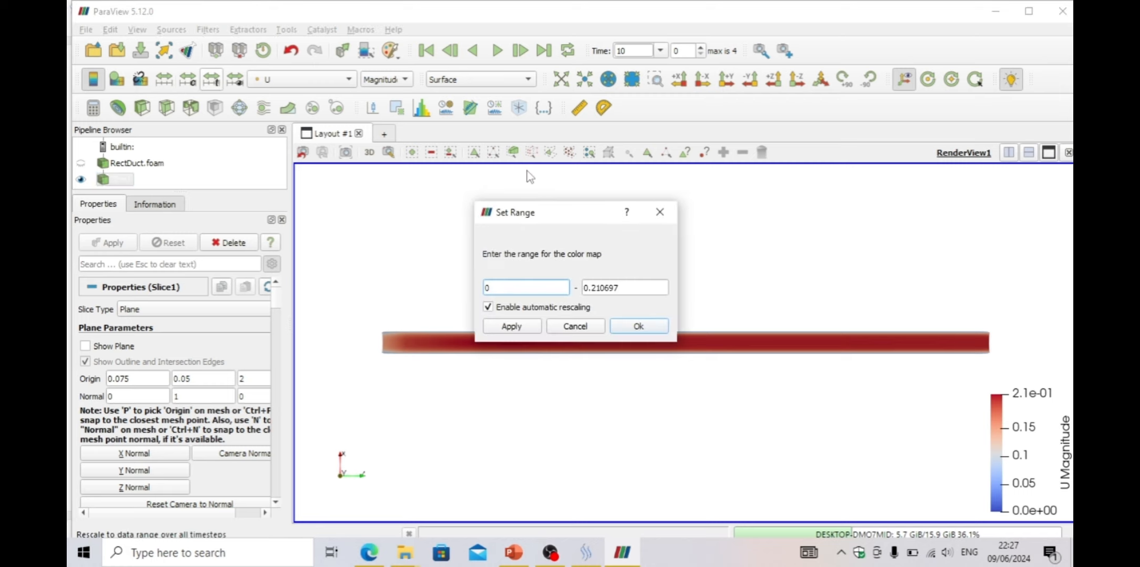
{"action": "left_click", "coordinate": [659, 212]}
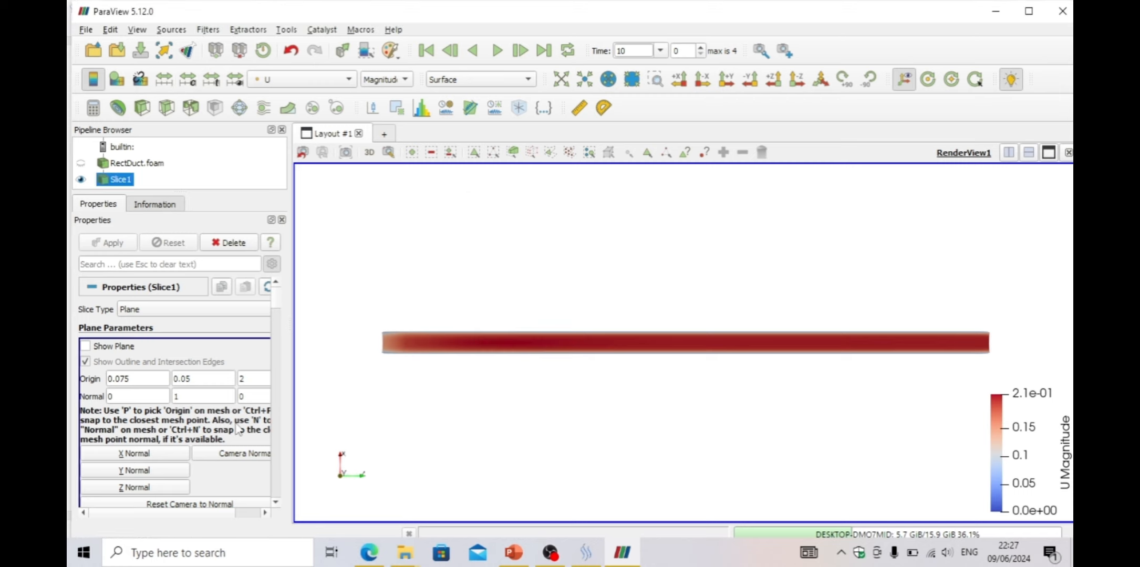
{"action": "scroll", "coordinate": [238, 430], "scroll_direction": "down", "scroll_amount": 5}
{"action": "scroll", "coordinate": [237, 430], "scroll_direction": "up", "scroll_amount": 5}
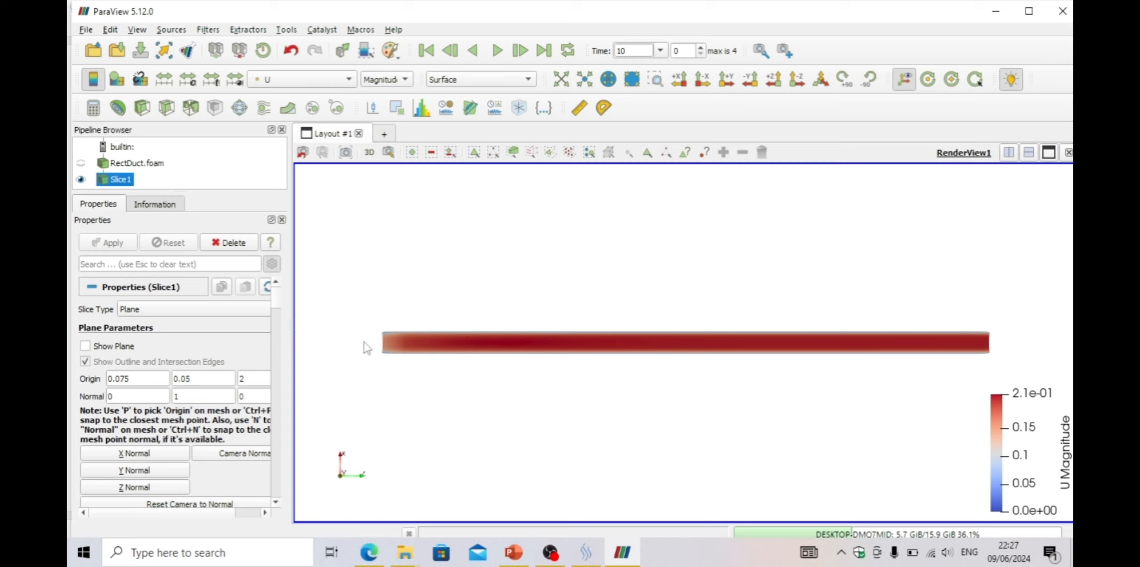
{"action": "left_click_drag", "start_coordinate": [279, 296], "coordinate": [281, 334]}
{"action": "left_click", "coordinate": [246, 294]}
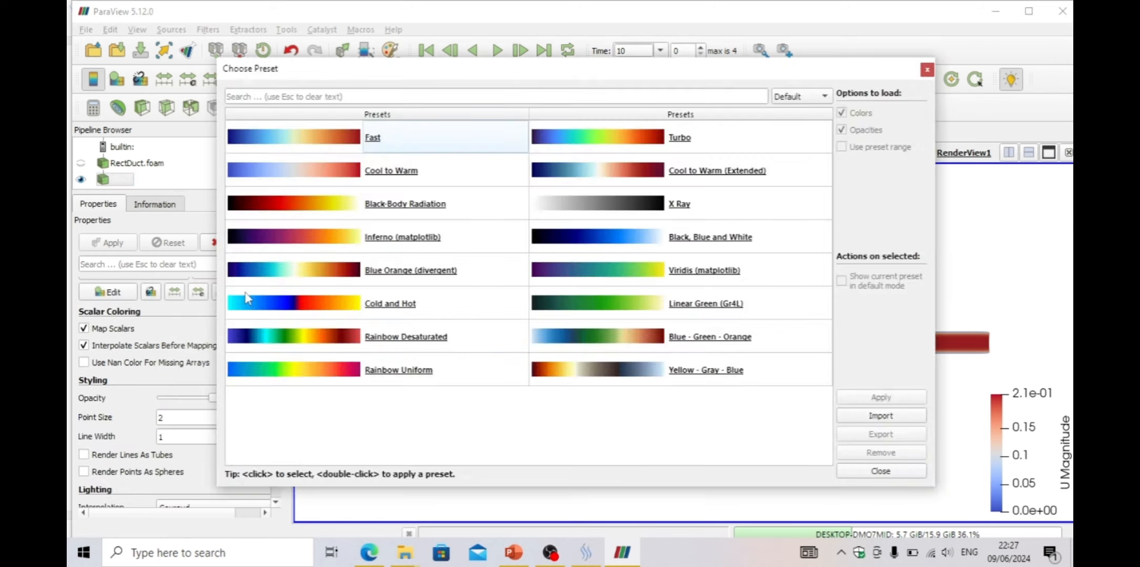
{"action": "left_click", "coordinate": [330, 376]}
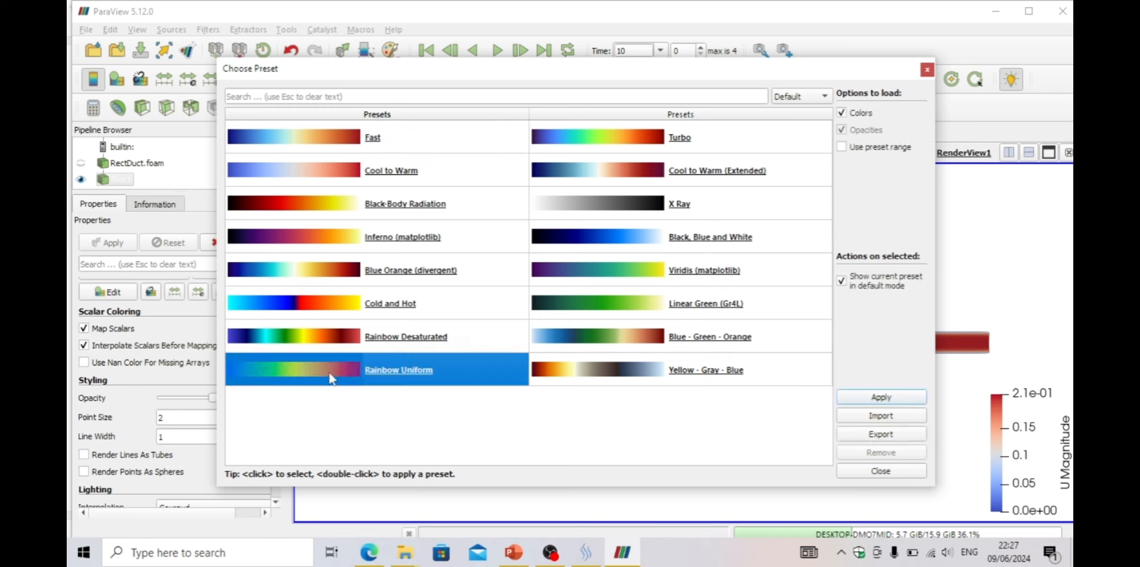
{"action": "left_click", "coordinate": [876, 398]}
{"action": "left_click", "coordinate": [876, 471]}
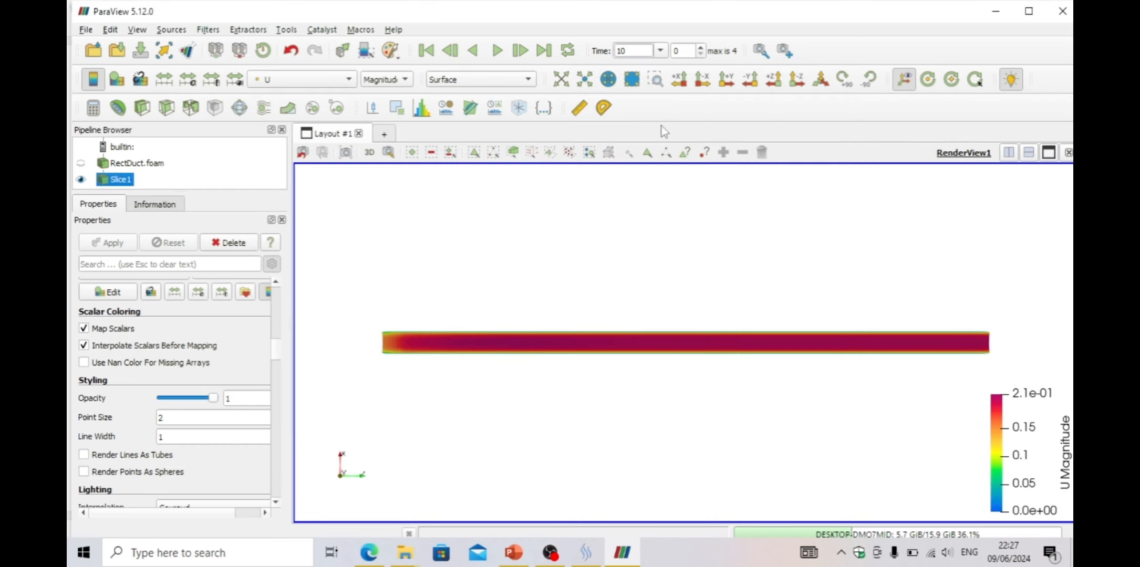
Play the animation through the time steps and return to time 10
{"action": "left_click", "coordinate": [660, 50]}
{"action": "left_click", "coordinate": [660, 50]}
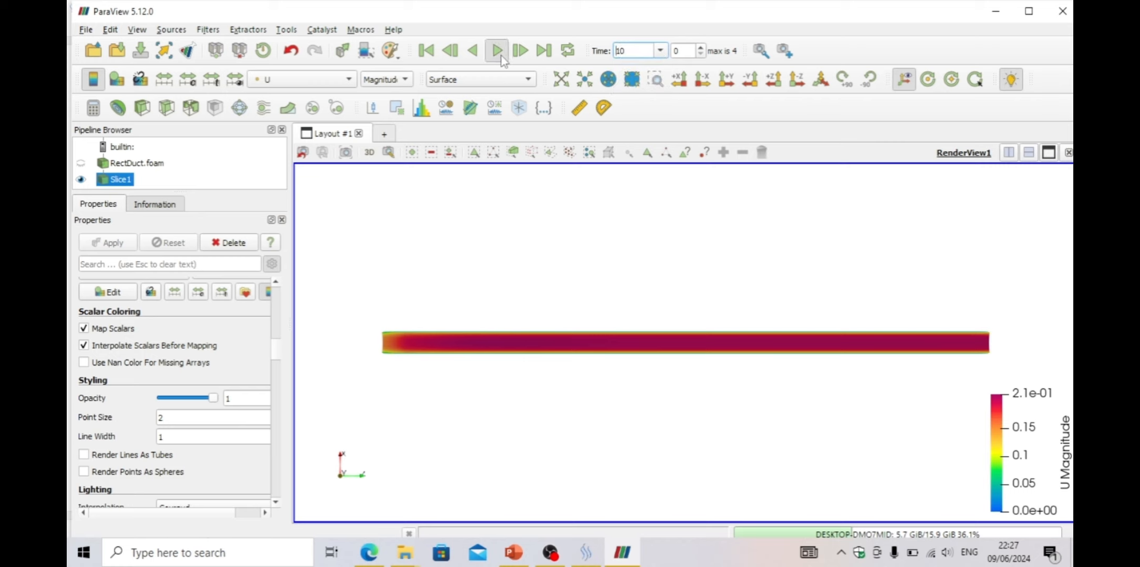
{"action": "left_click", "coordinate": [500, 56]}
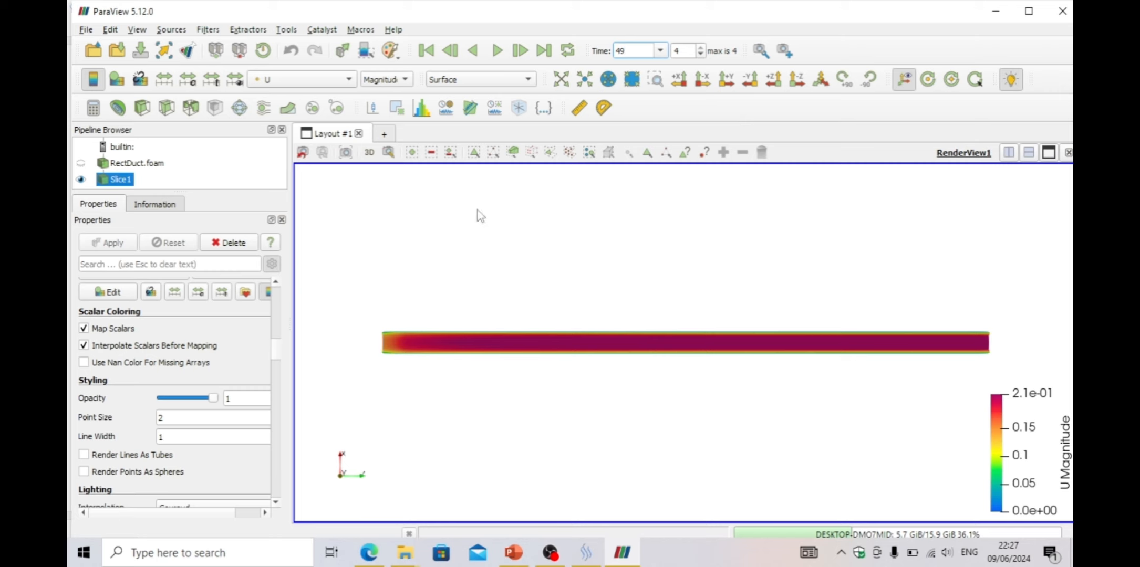
{"action": "left_click", "coordinate": [329, 81]}
{"action": "left_click", "coordinate": [329, 81]}
{"action": "left_click", "coordinate": [659, 50]}
{"action": "left_click", "coordinate": [647, 65]}
Set the U color map range from 0 to 0.5
{"action": "left_click", "coordinate": [187, 78]}
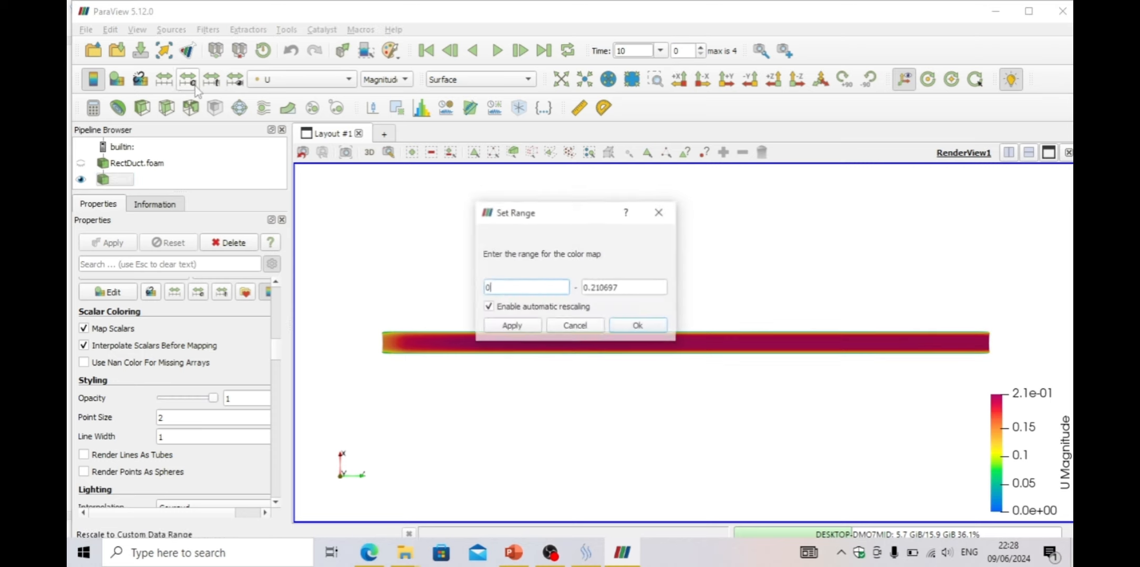
{"action": "key", "text": "Tab"}
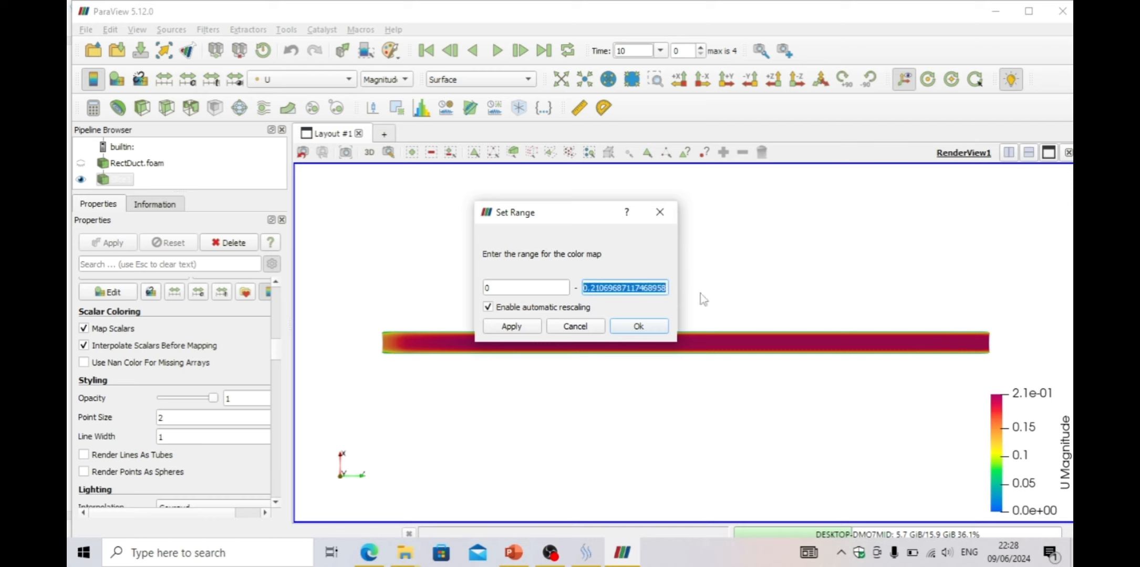
{"action": "type", "text": "0.5"}
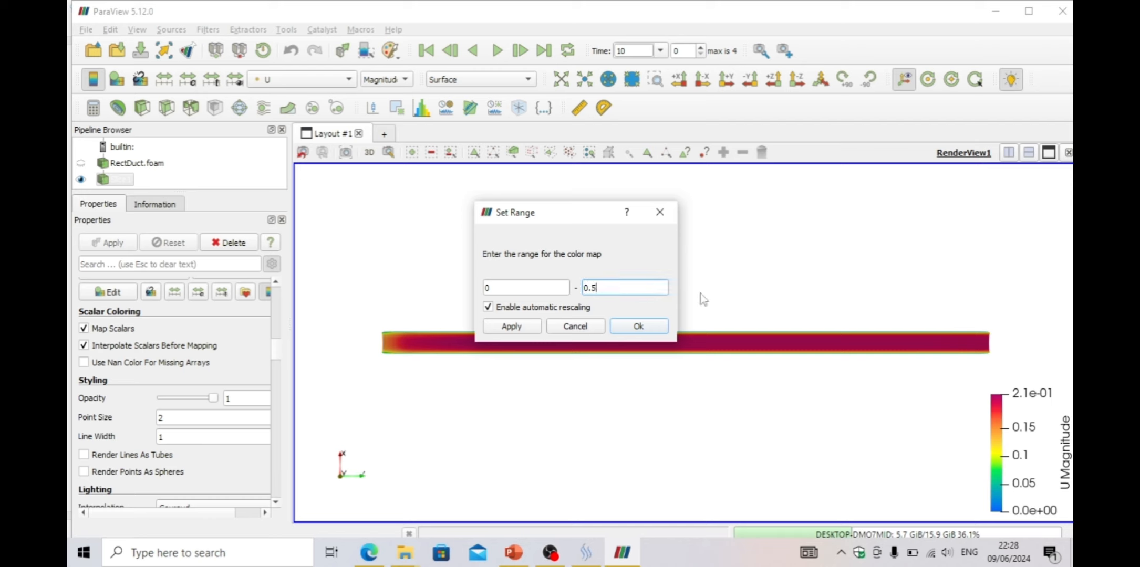
{"action": "left_click", "coordinate": [617, 326]}
{"action": "scroll", "coordinate": [656, 414], "scroll_direction": "up", "scroll_amount": 5}
{"action": "scroll", "coordinate": [656, 414], "scroll_direction": "down", "scroll_amount": 5}
{"action": "scroll", "coordinate": [656, 413], "scroll_direction": "up", "scroll_amount": 3}
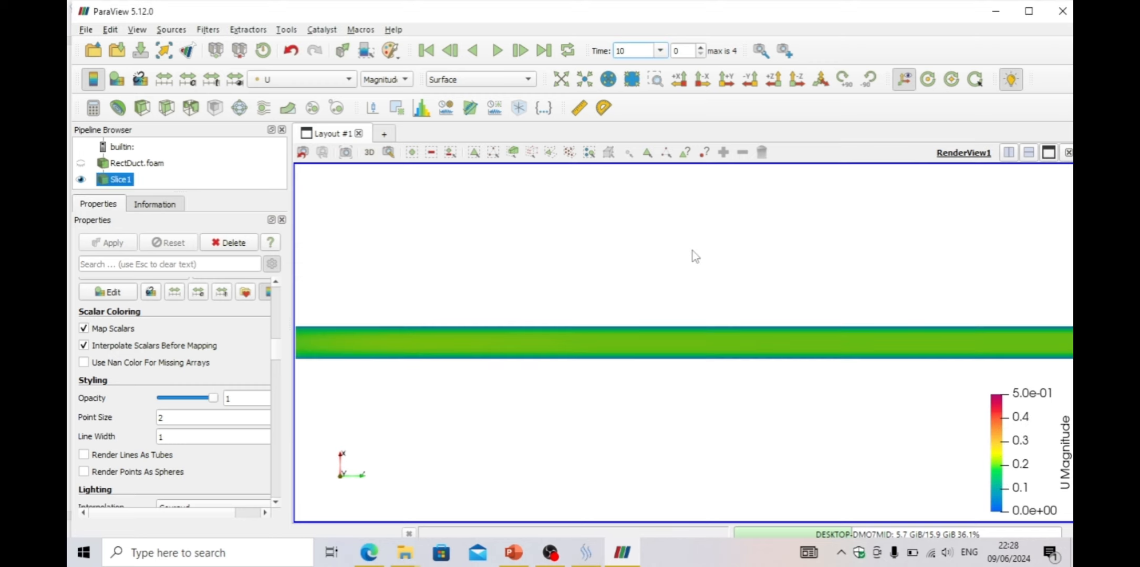
{"action": "left_click", "coordinate": [188, 81]}
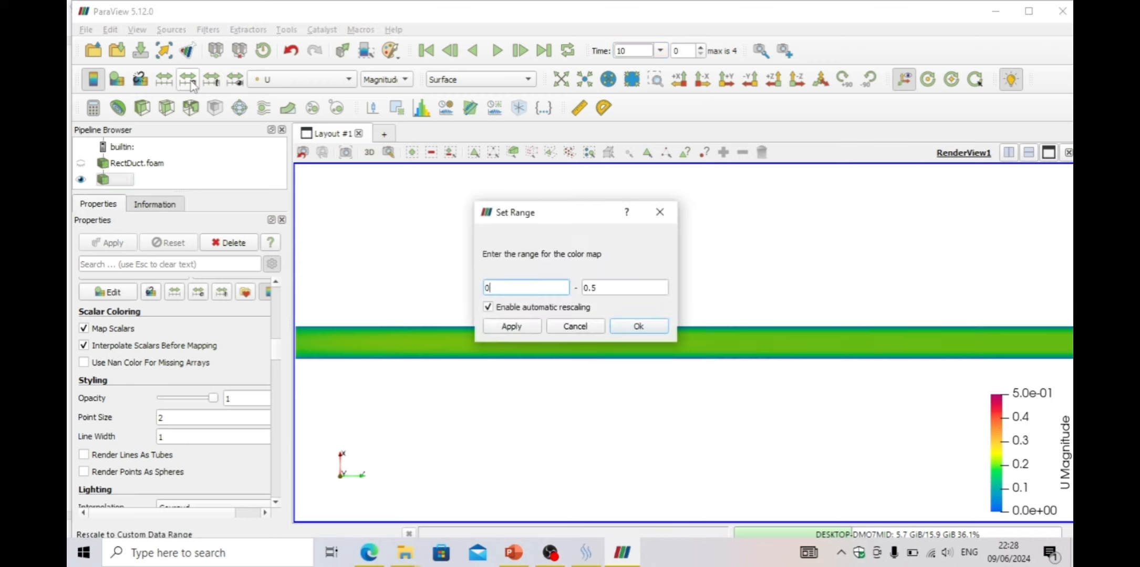
{"action": "left_click", "coordinate": [660, 213]}
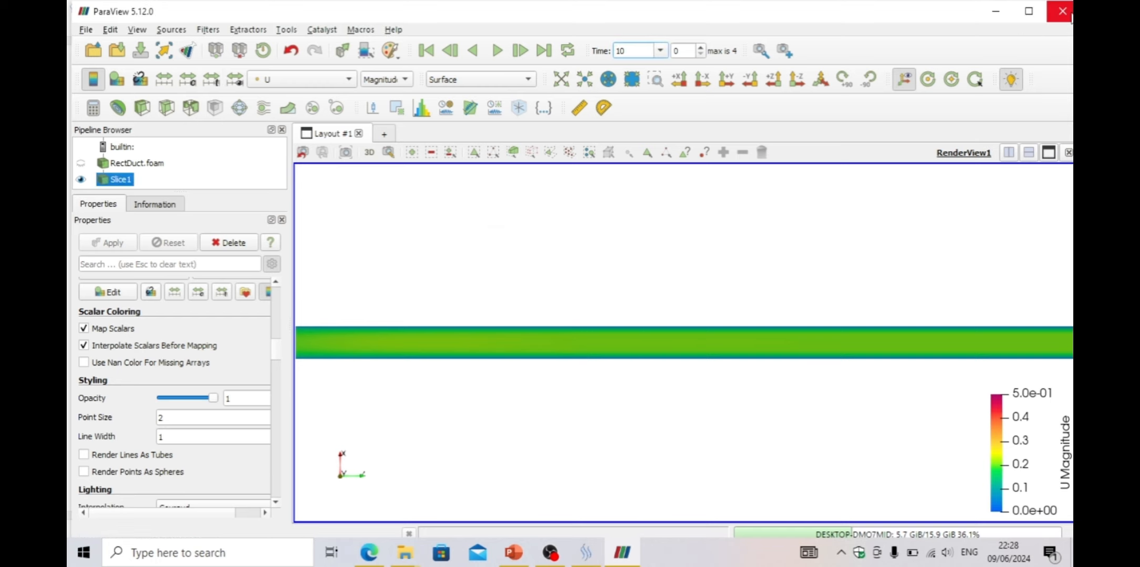
Close ParaView and browse the case's constant folder in File Explorer
{"action": "left_click", "coordinate": [1062, 11]}
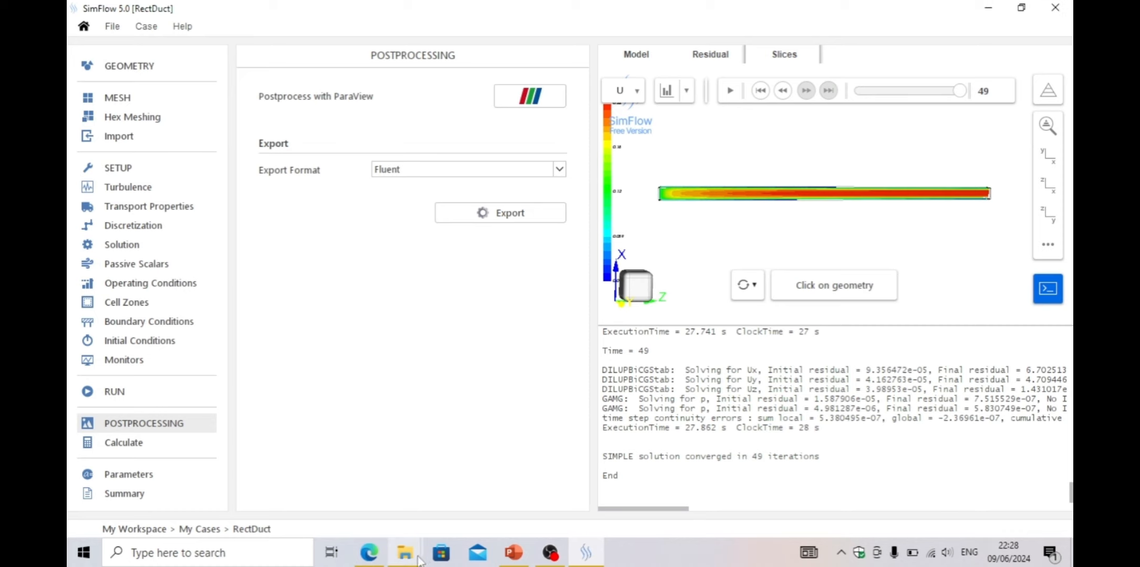
{"action": "mouse_move", "coordinate": [404, 551]}
{"action": "left_click", "coordinate": [372, 532]}
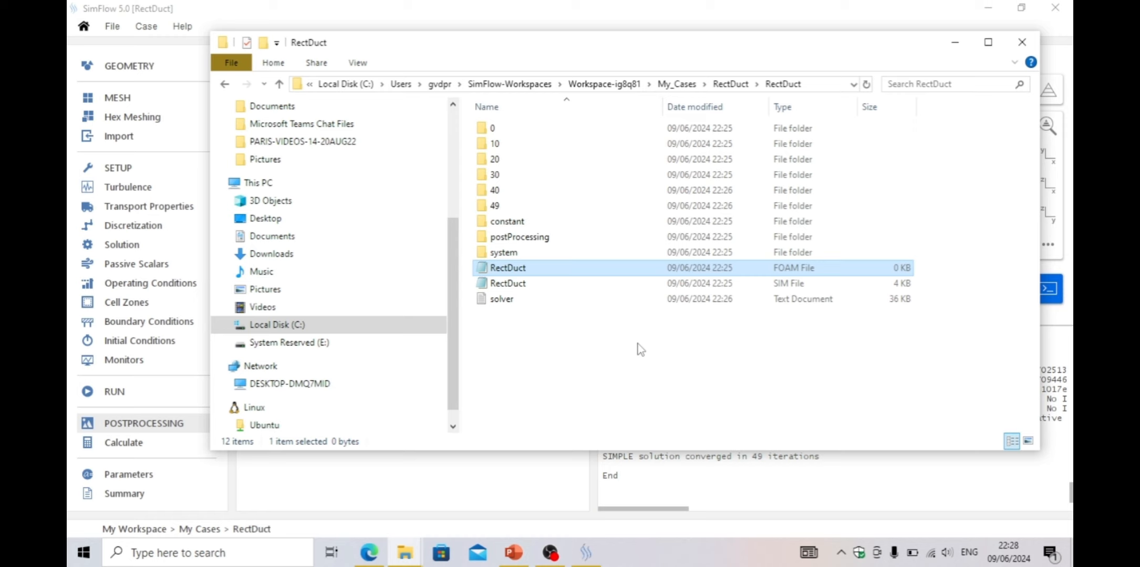
{"action": "left_click", "coordinate": [613, 359]}
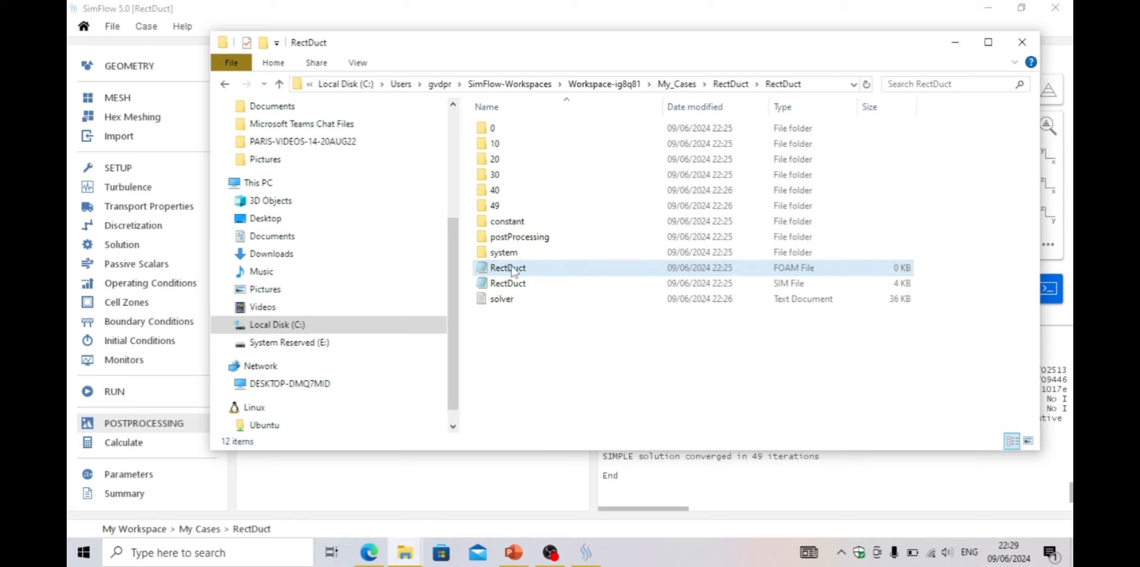
{"action": "left_click", "coordinate": [514, 225]}
{"action": "double_click", "coordinate": [514, 228]}
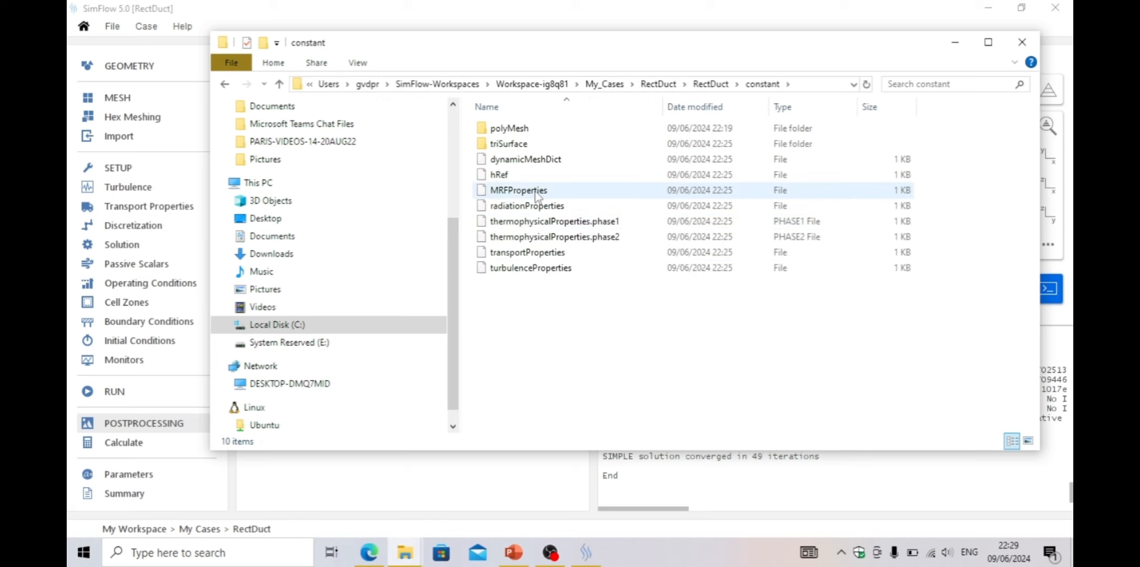
{"action": "left_click", "coordinate": [279, 84]}
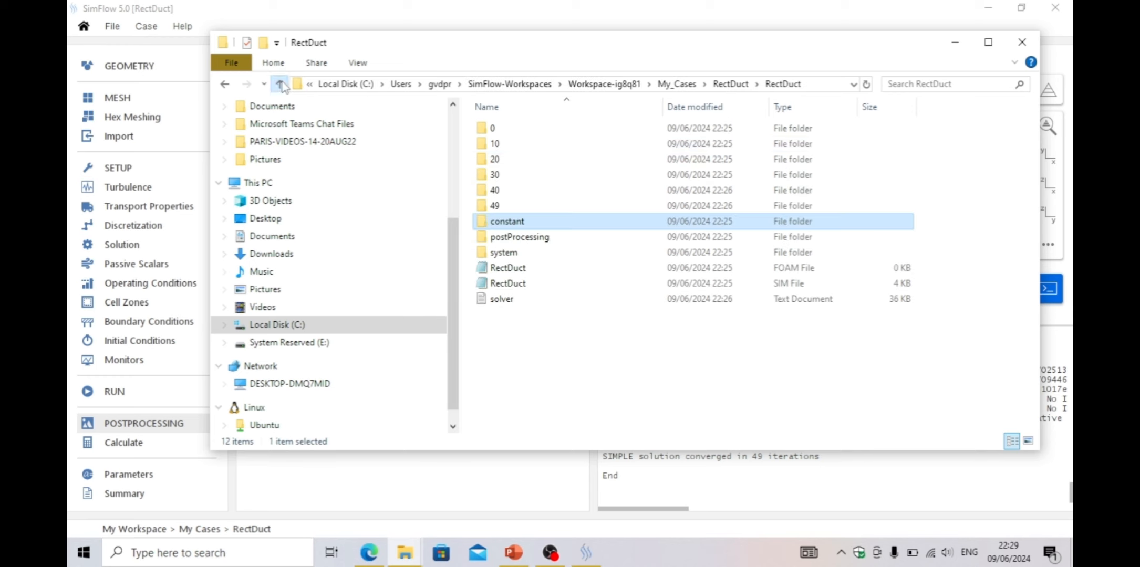
Open the blockMeshDict file from the case's system folder in Notepad
{"action": "double_click", "coordinate": [504, 252]}
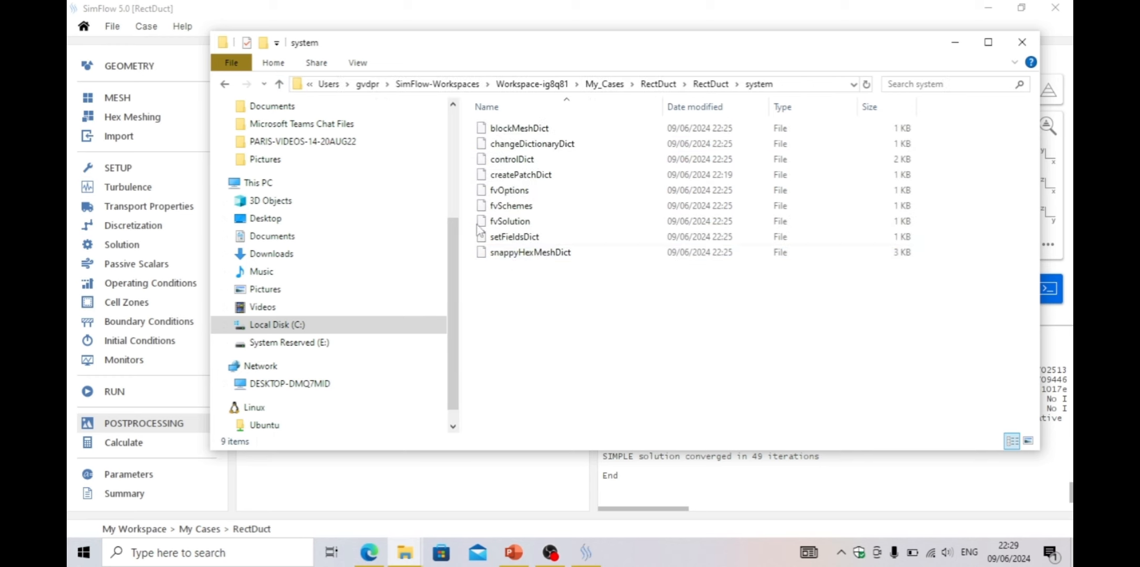
{"action": "left_click", "coordinate": [510, 132]}
{"action": "right_click", "coordinate": [509, 130]}
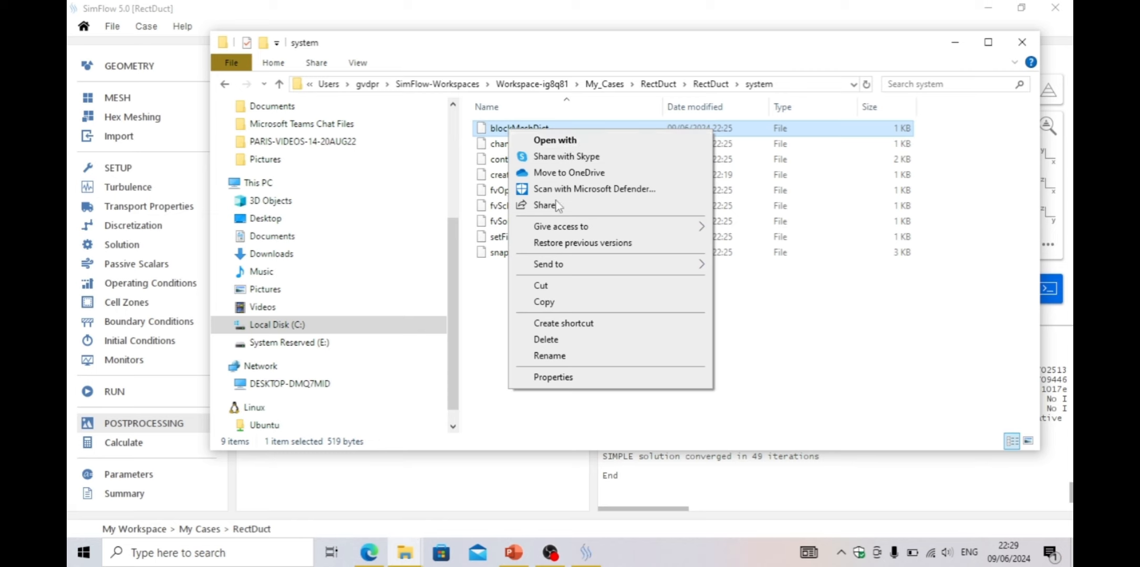
{"action": "left_click", "coordinate": [562, 143]}
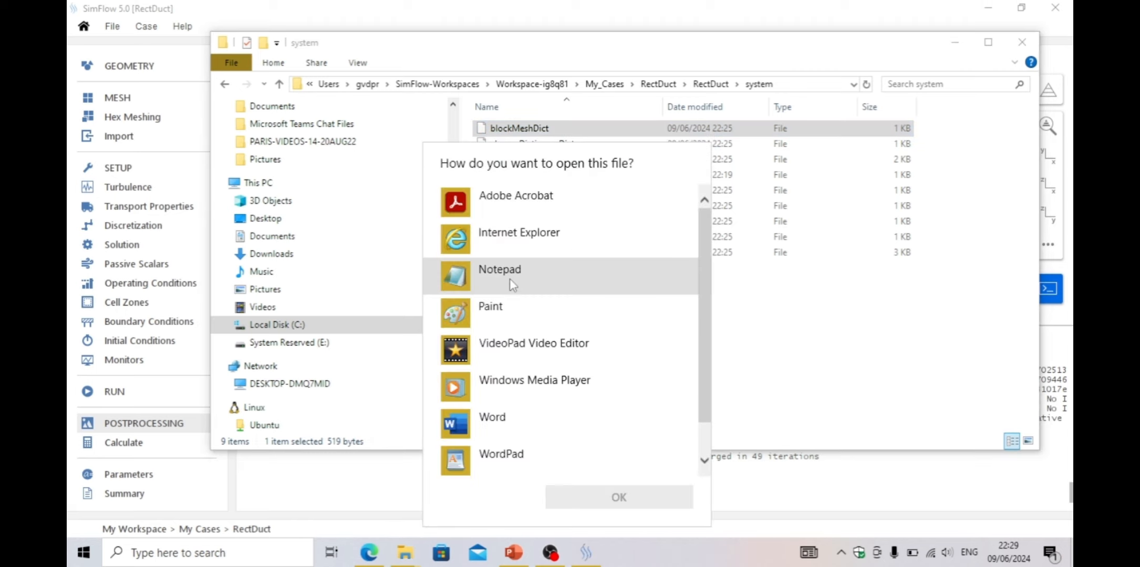
{"action": "double_click", "coordinate": [510, 277]}
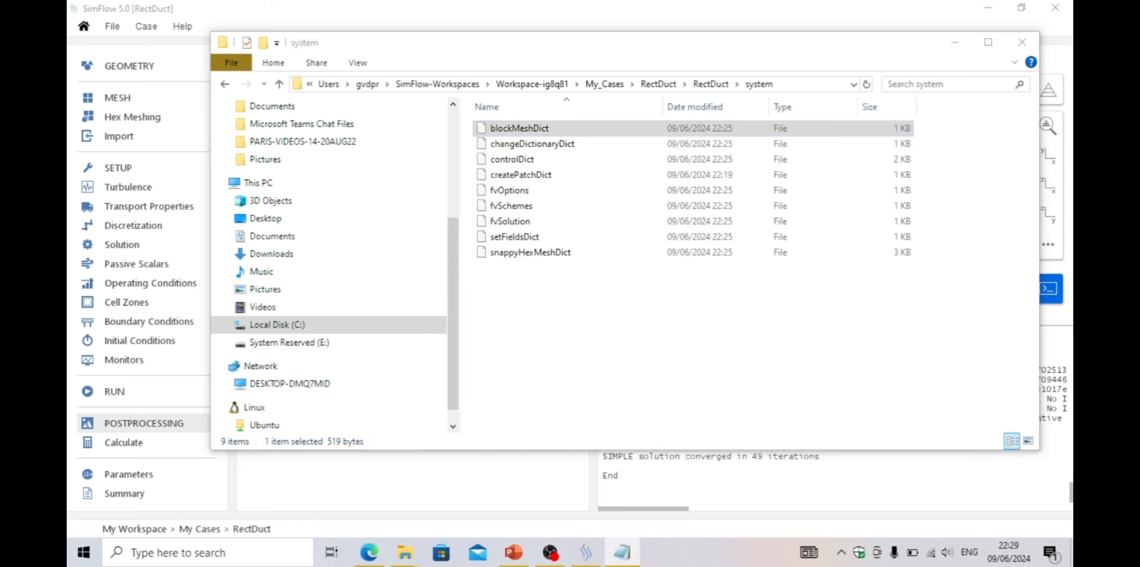
Highlight the block's cell counts (20 20 50) in the blockMeshDict hex definition
{"action": "left_click_drag", "start_coordinate": [603, 53], "coordinate": [728, 55]}
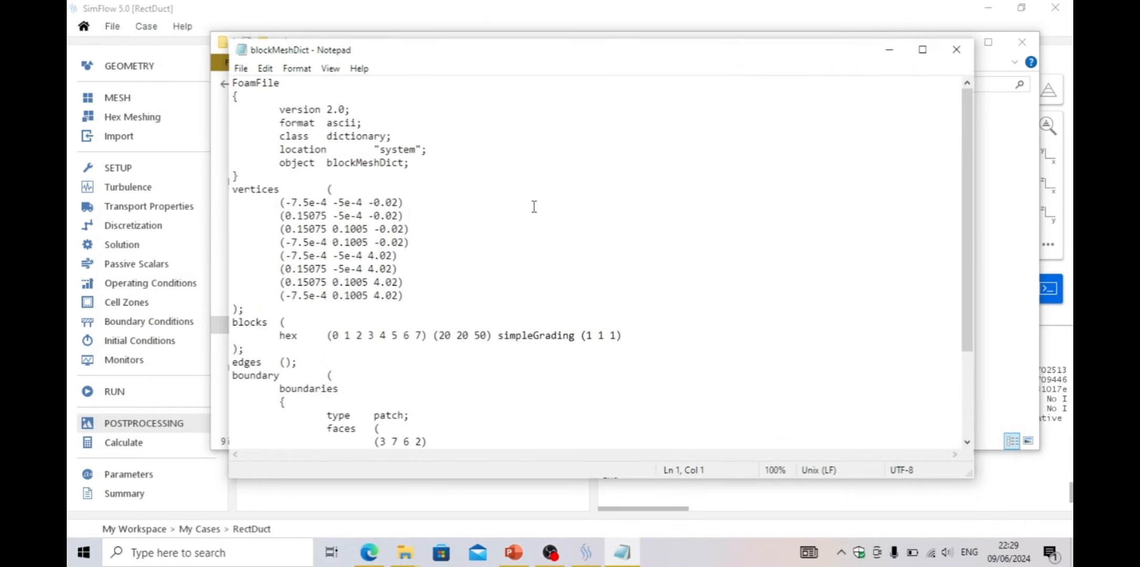
{"action": "left_click_drag", "start_coordinate": [439, 336], "coordinate": [488, 336]}
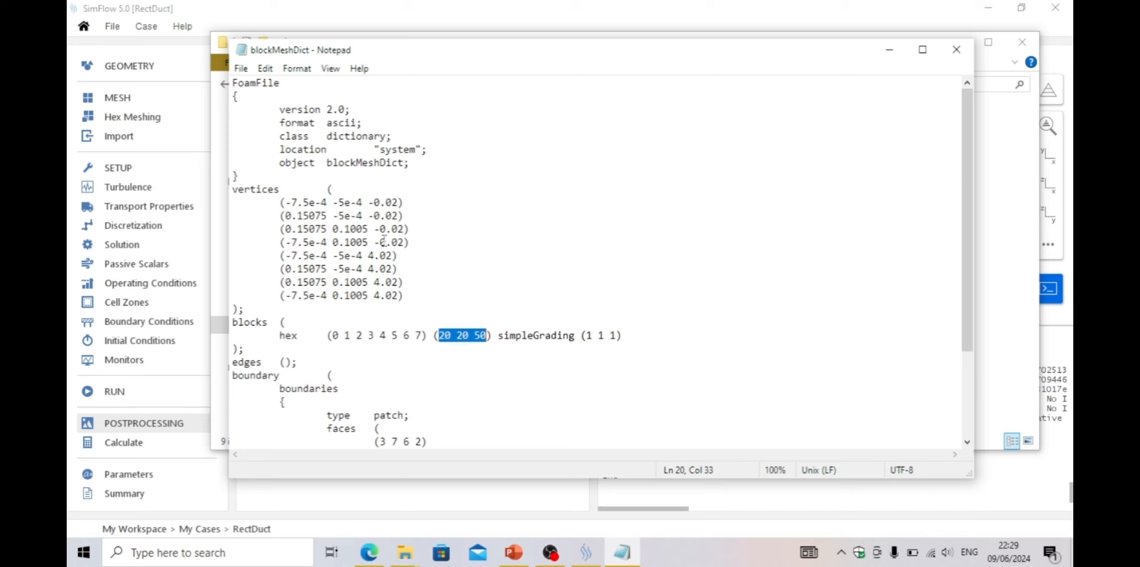
Close Notepad and File Explorer and return to the SimFlow window
{"action": "left_click", "coordinate": [309, 12]}
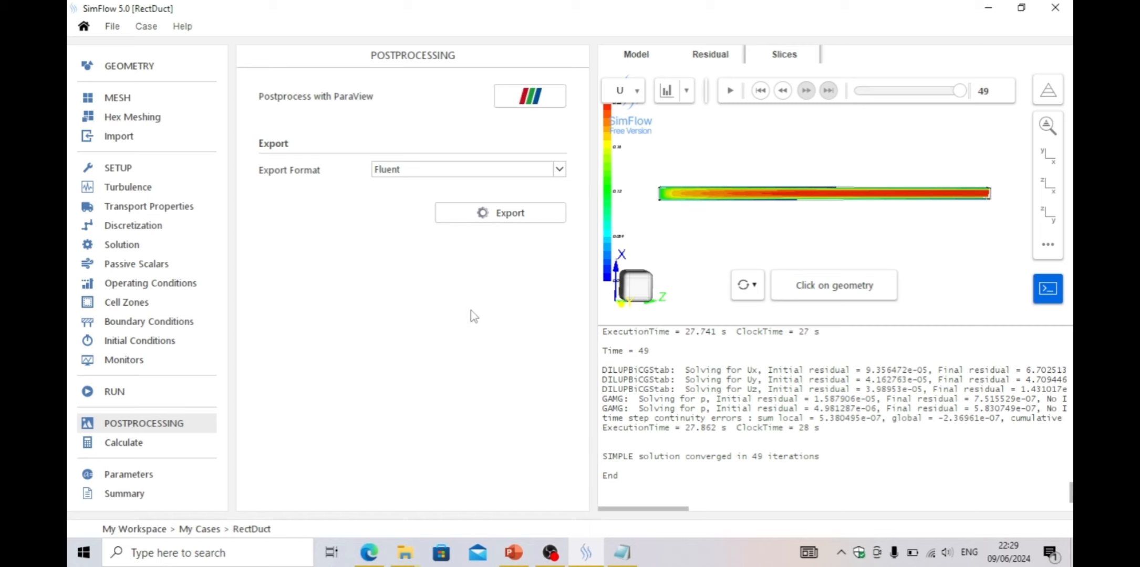
{"action": "left_click", "coordinate": [987, 9]}
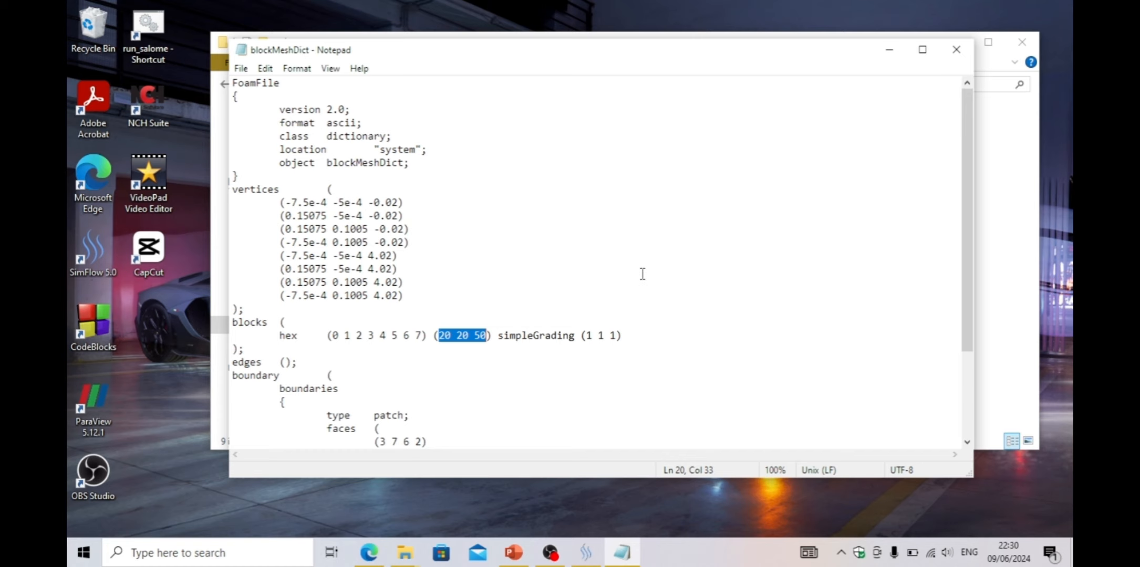
{"action": "left_click", "coordinate": [956, 50]}
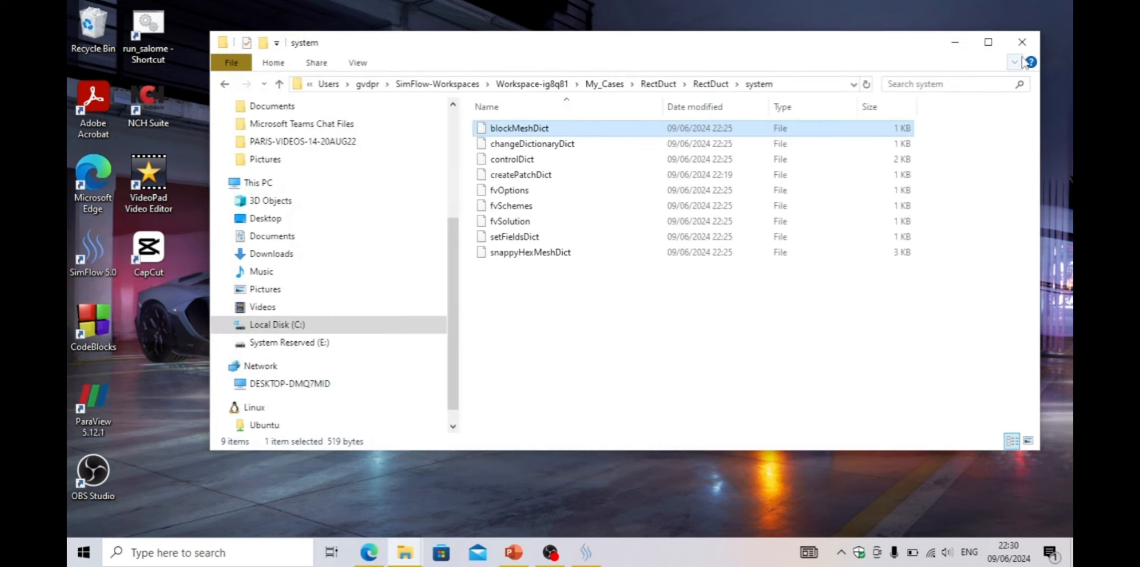
{"action": "left_click", "coordinate": [1022, 42]}
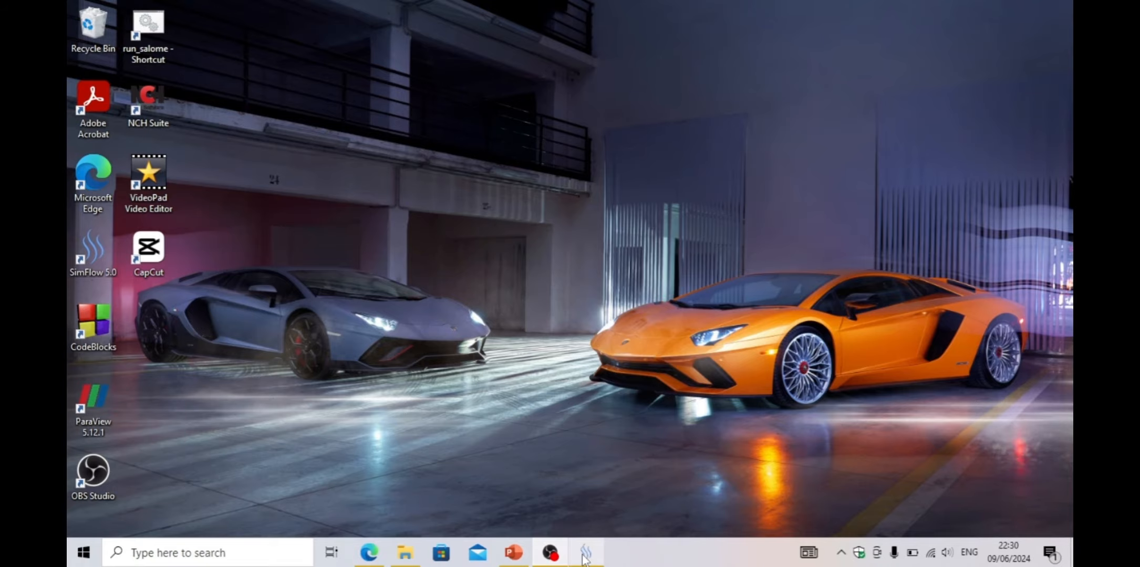
{"action": "left_click", "coordinate": [584, 554]}
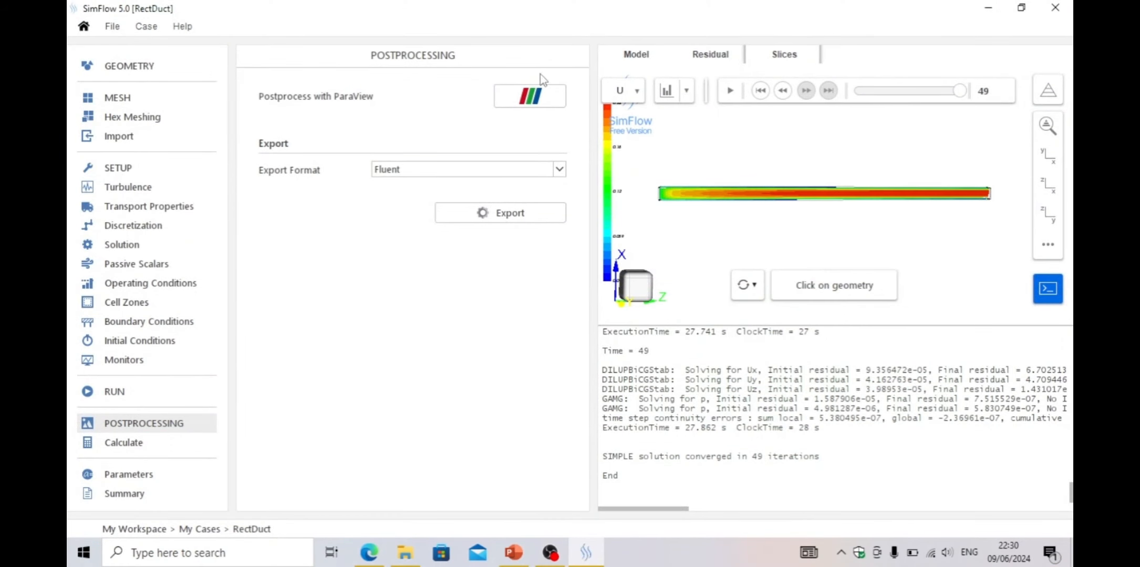